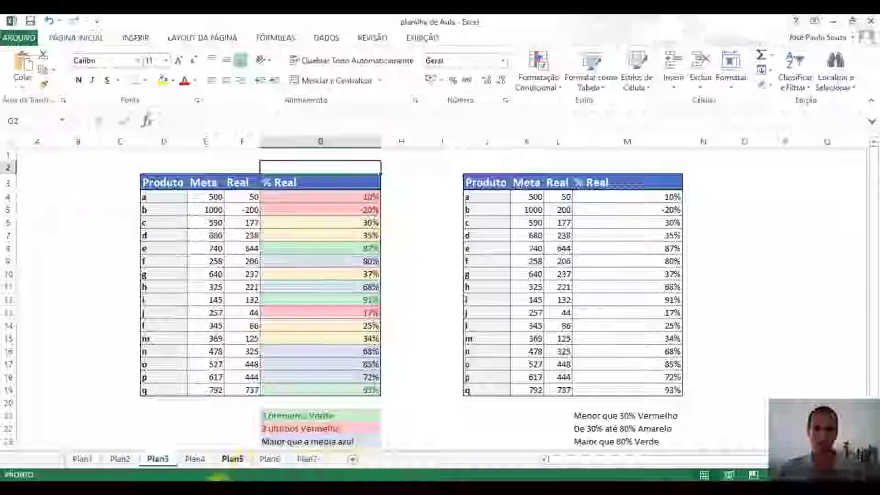
- Review the conditional formatting examples on sheets Plan4 through Plan7, ending on the Plan1 cover sheet
click(195, 459)
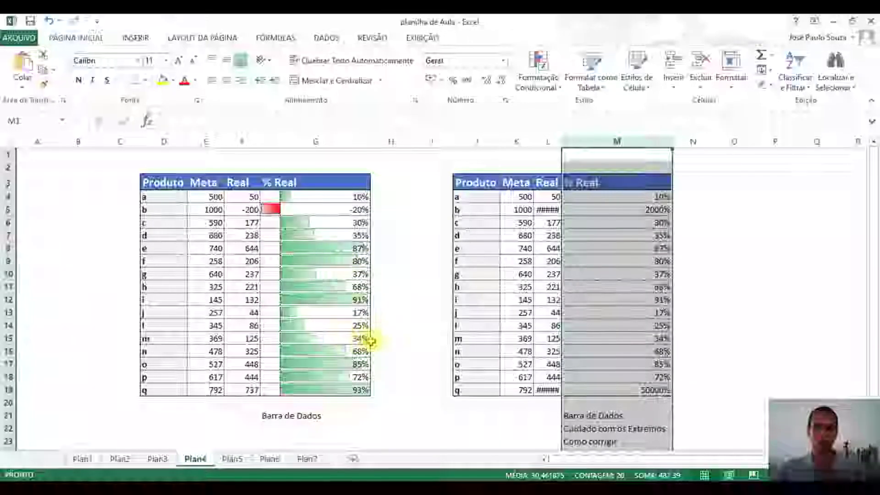
click(306, 167)
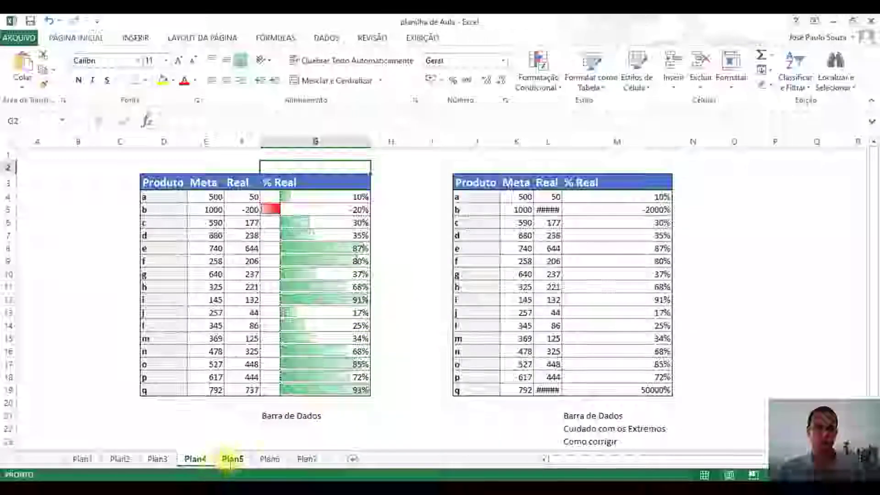
click(232, 459)
click(315, 167)
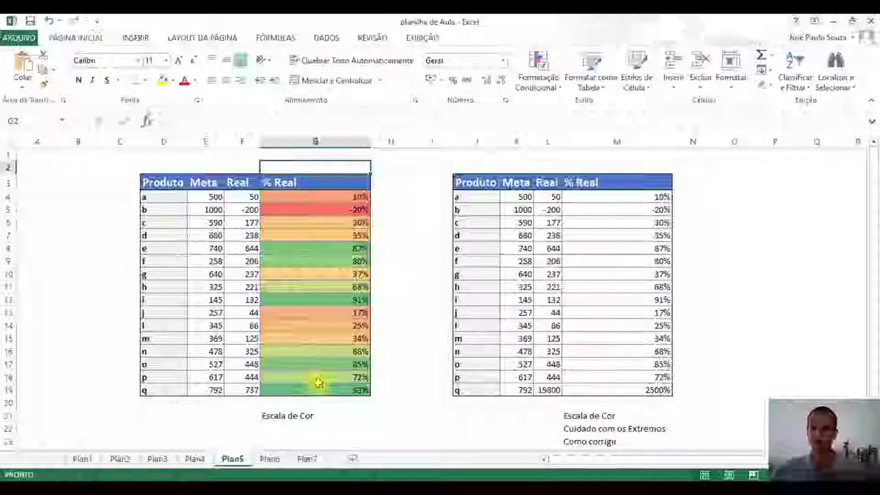
click(270, 459)
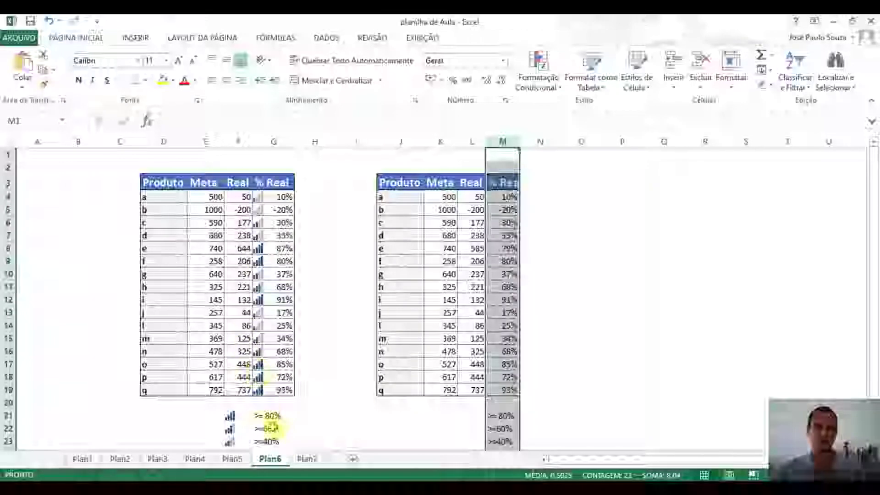
click(274, 165)
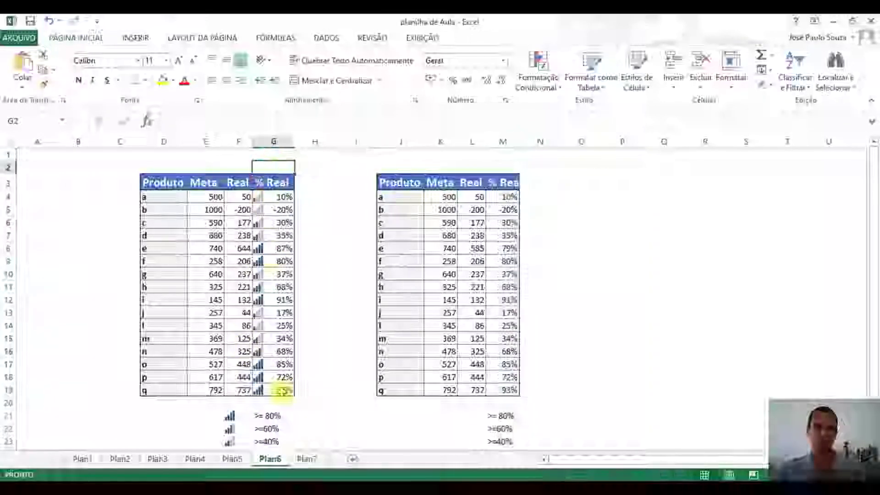
click(307, 459)
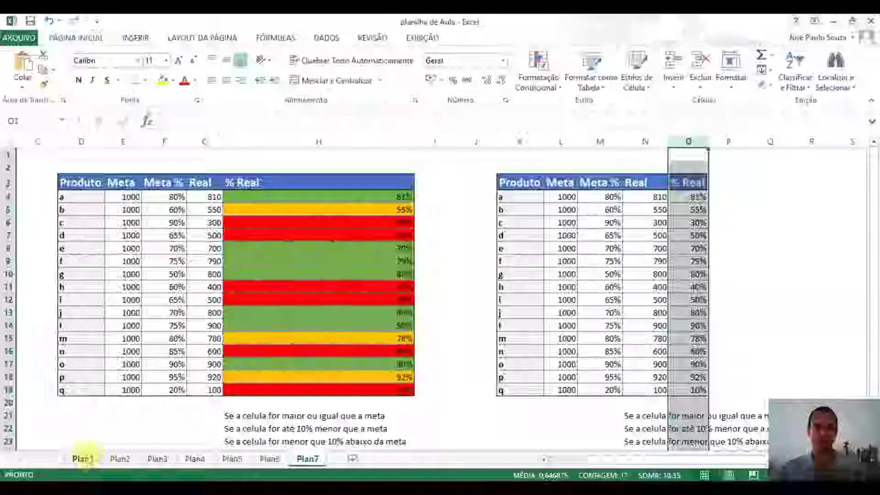
click(83, 459)
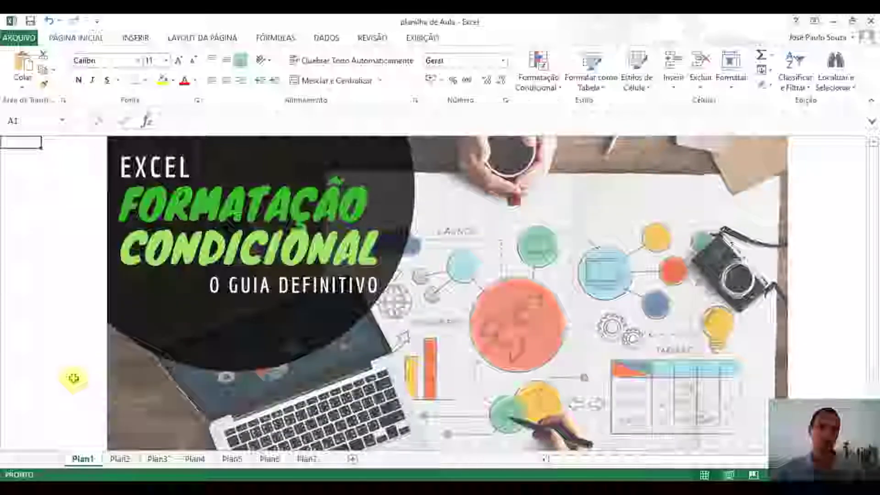
- On Plan2, highlight cells M4:M19 greater than 0,8 with green fill and dark green text
click(122, 458)
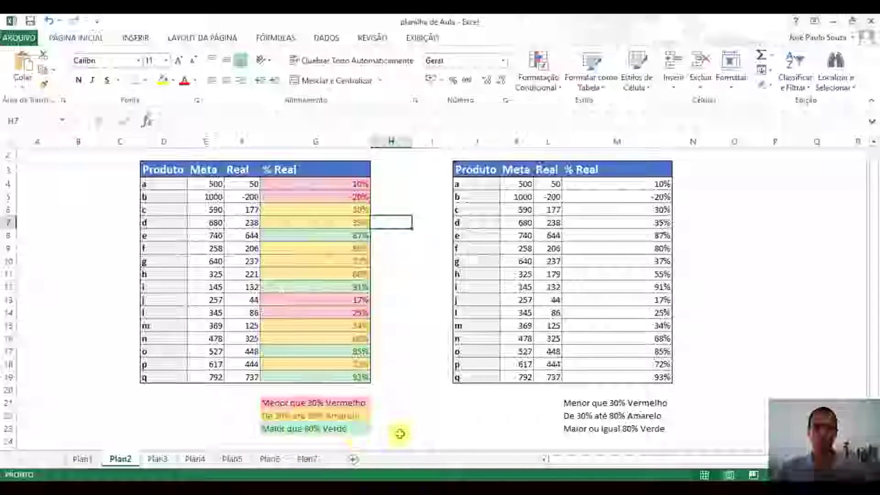
drag(613, 185, 654, 370)
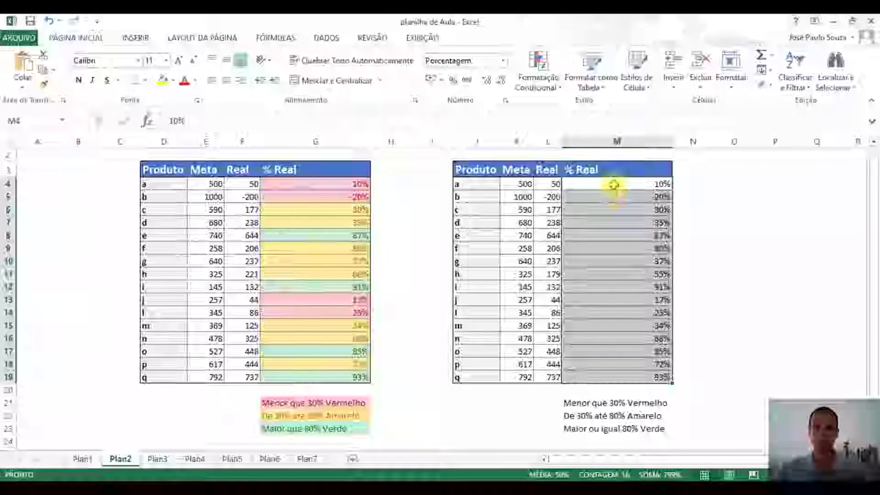
click(539, 82)
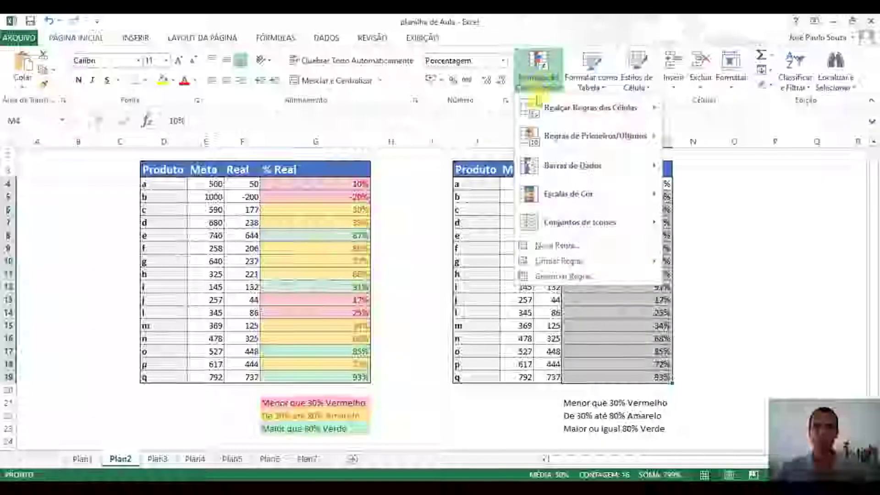
mouse_move(580, 110)
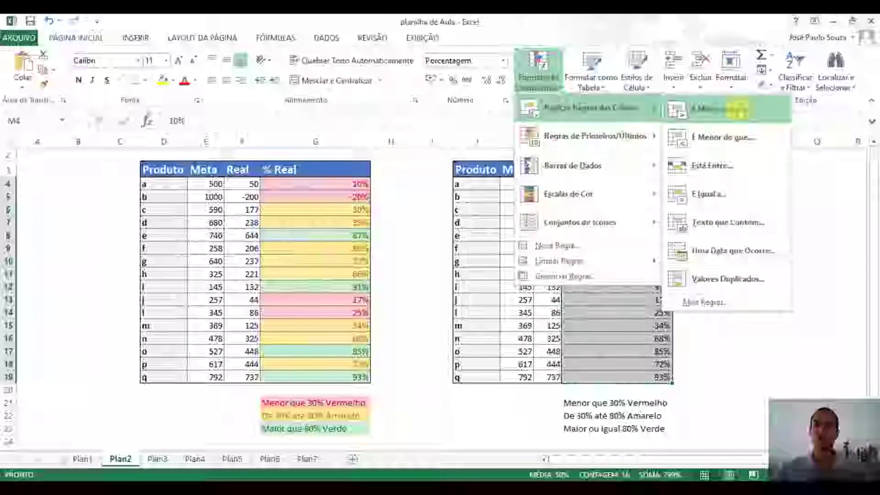
click(738, 110)
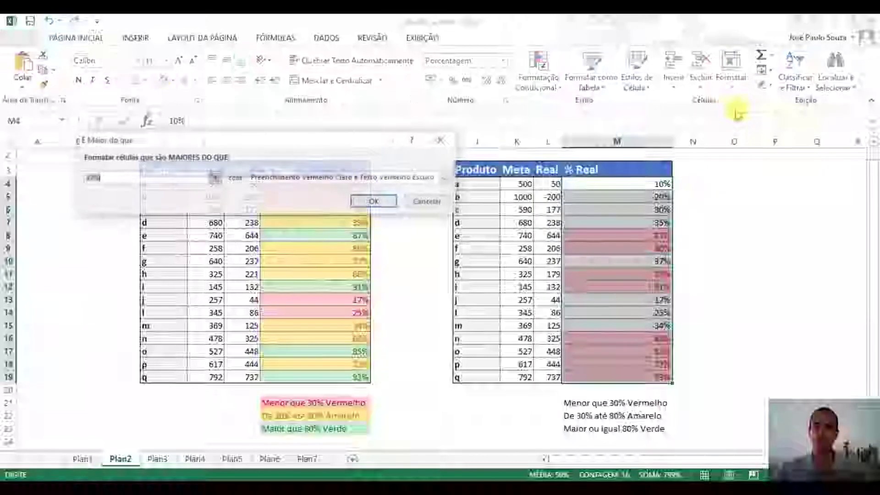
click(105, 181)
drag(105, 180, 83, 185)
text(80)
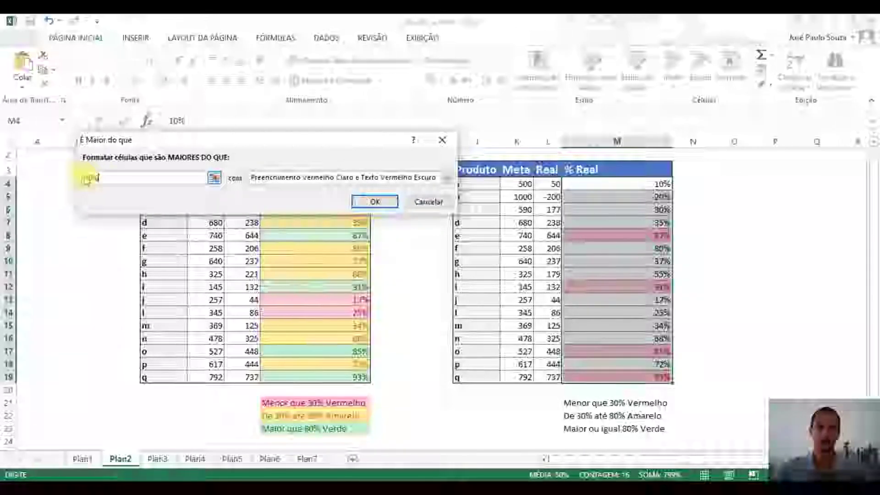
double_click(99, 179)
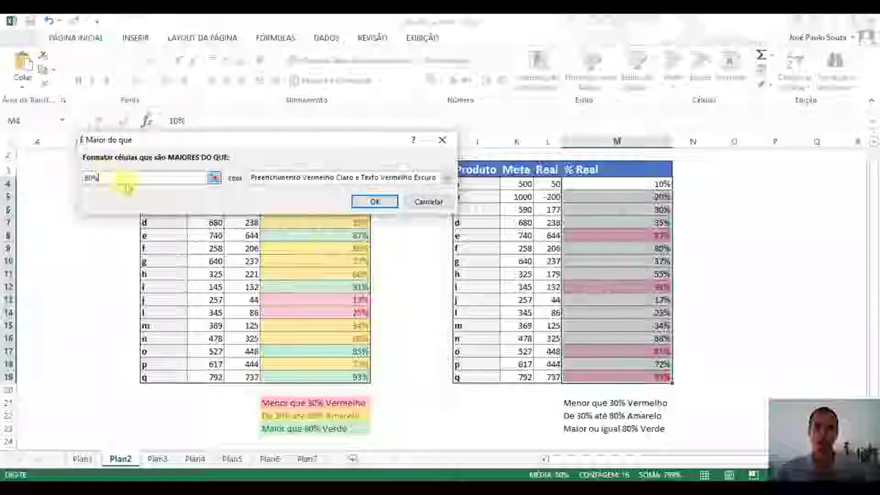
text(0,8)
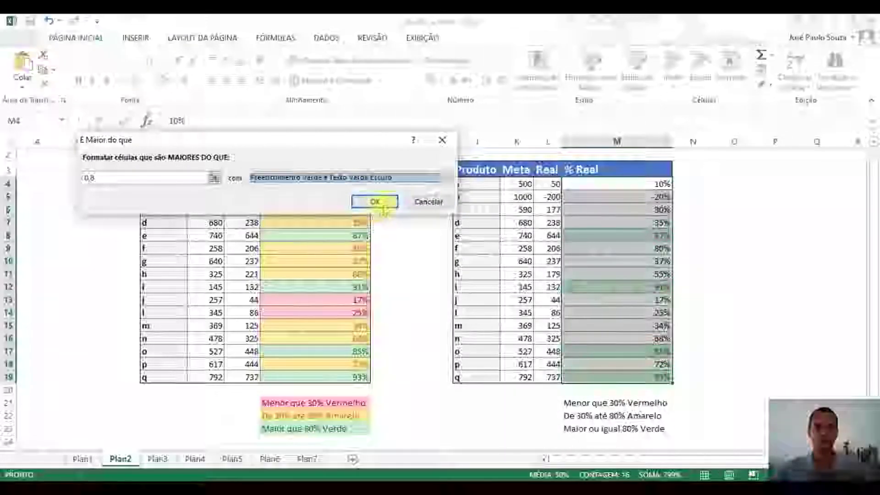
click(370, 202)
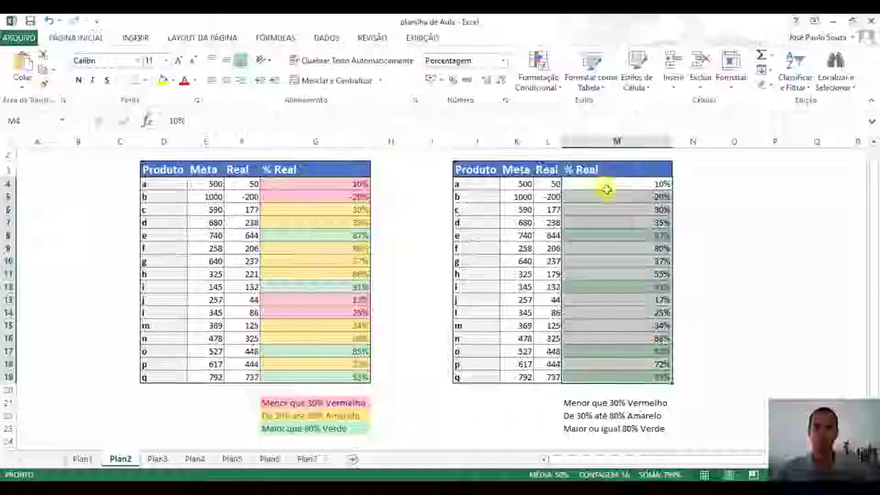
- Add a rule to M4:M19 highlighting values less than 30% with light red fill and dark red text
click(548, 89)
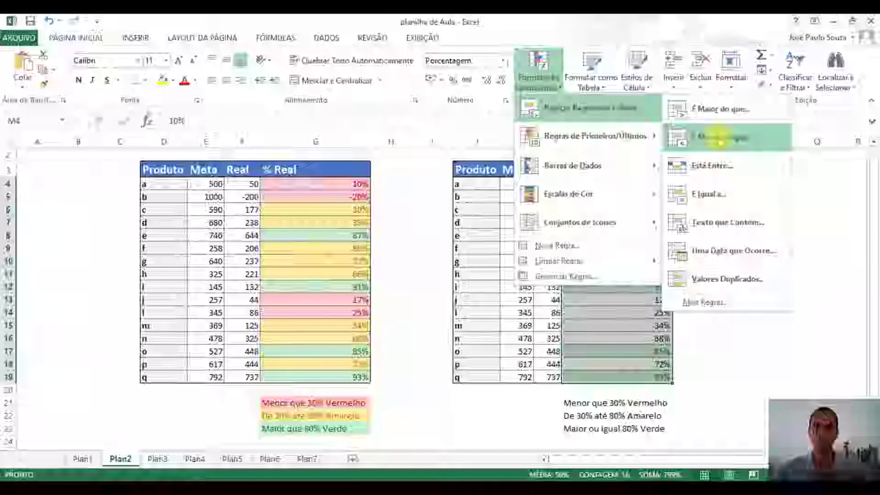
click(729, 136)
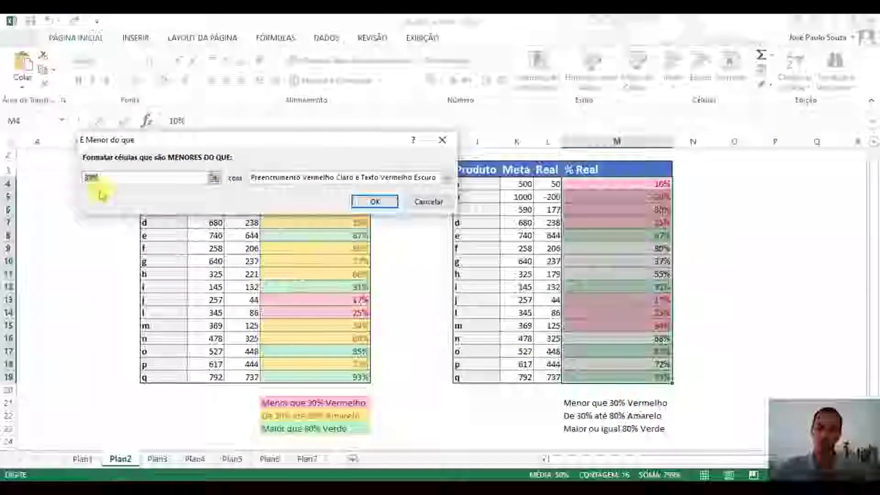
text(0%)
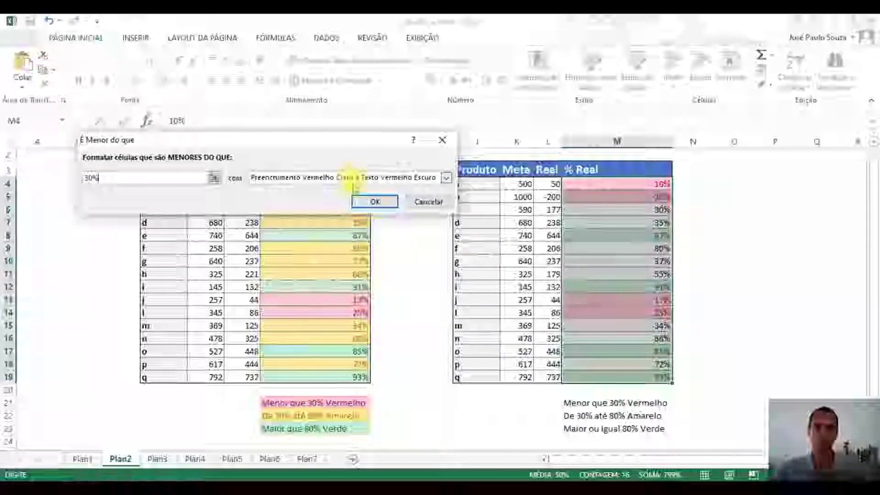
click(375, 203)
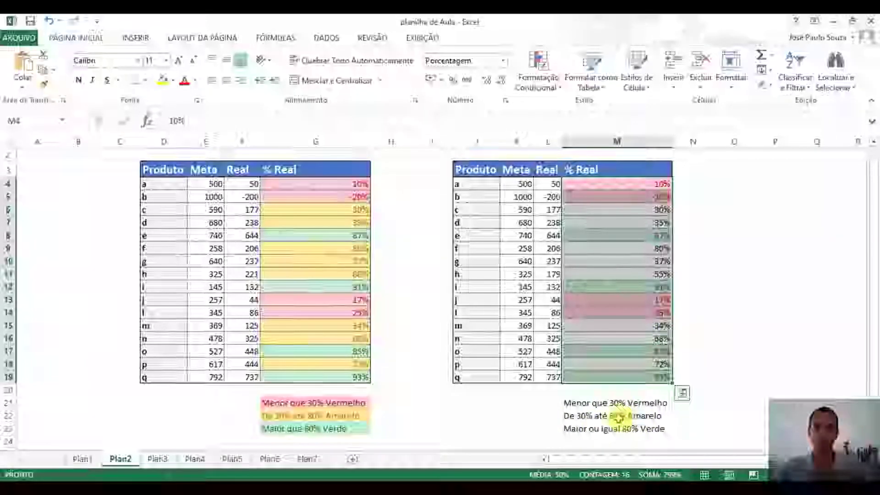
- Add a rule to M4:M19 highlighting values between 30% and 80% with yellow fill and dark yellow text
click(537, 85)
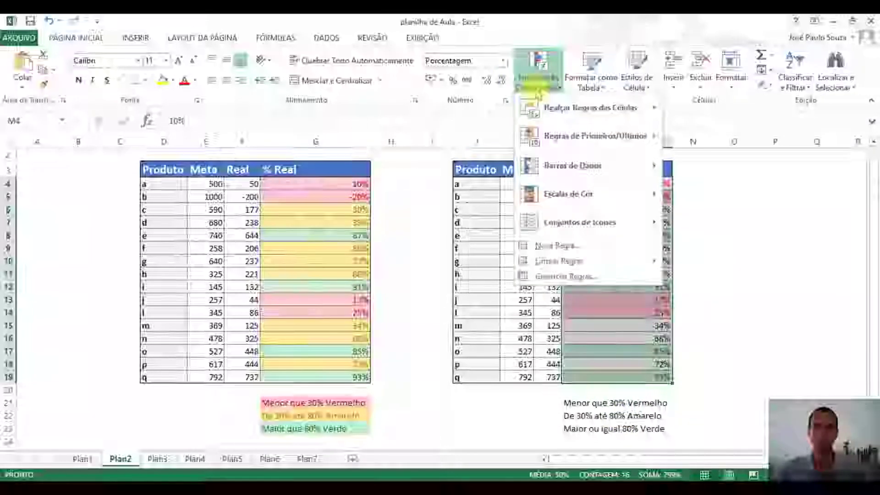
mouse_move(578, 107)
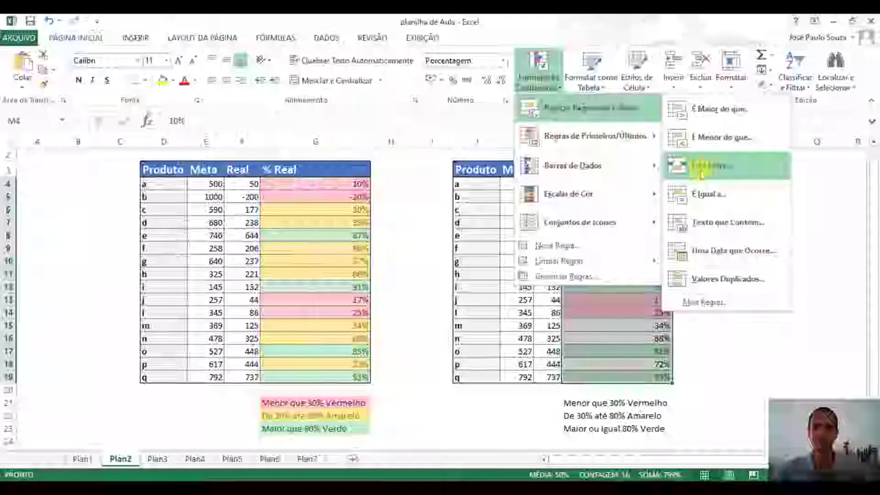
click(731, 166)
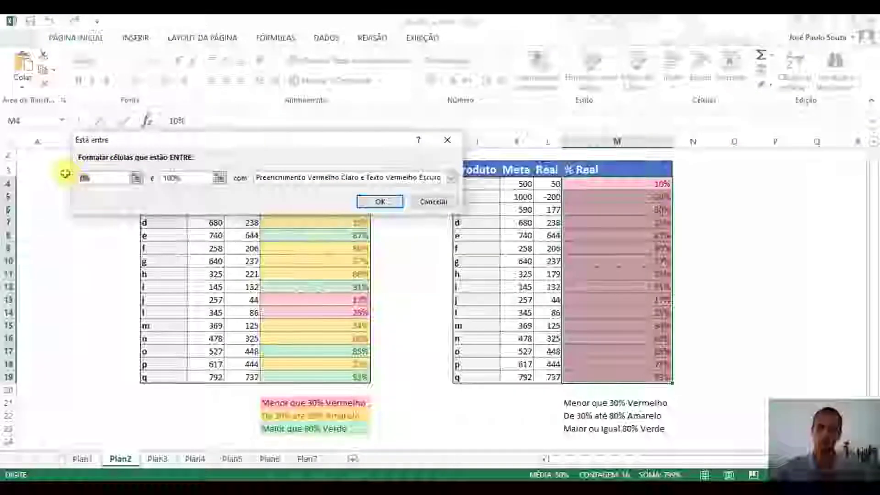
text(30)
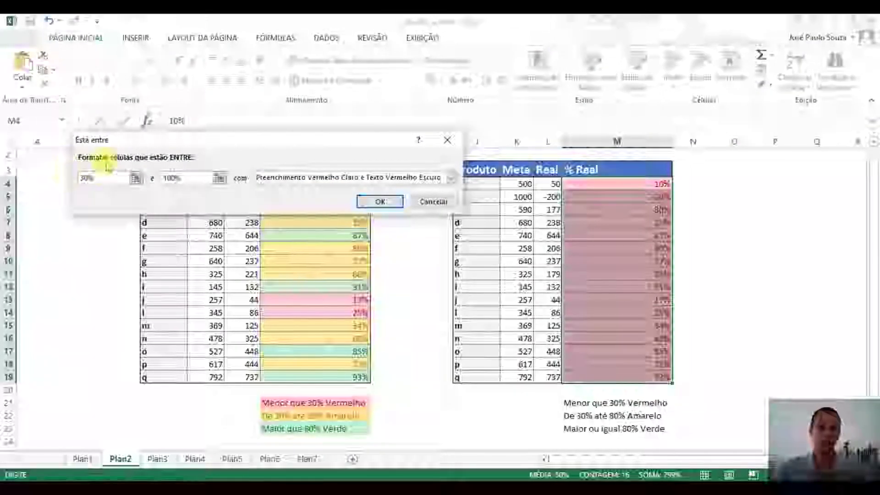
drag(188, 179, 140, 179)
text(8)
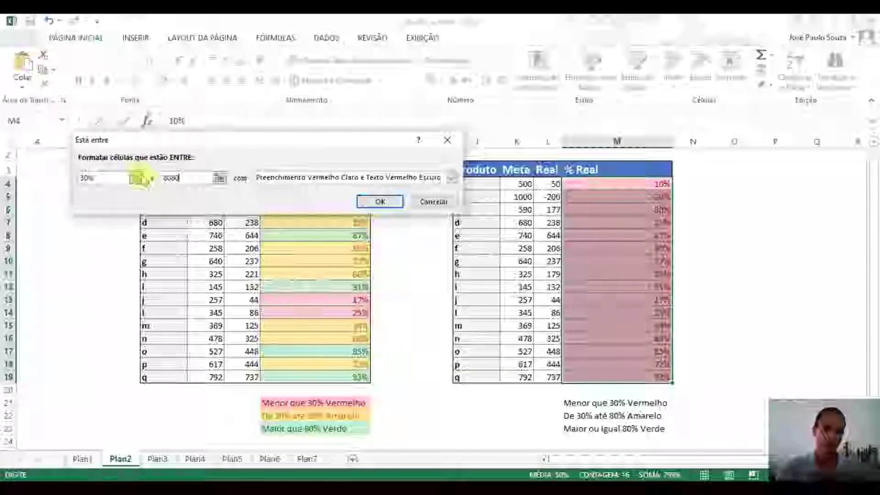
text(0%)
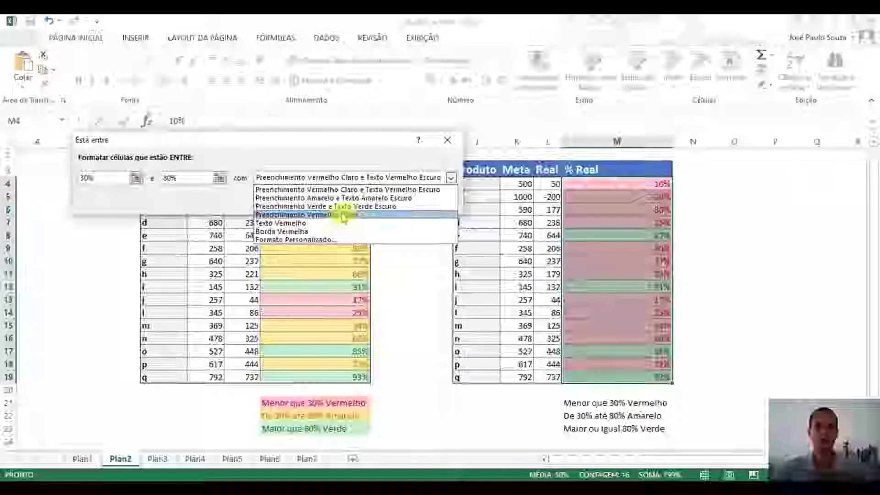
click(341, 198)
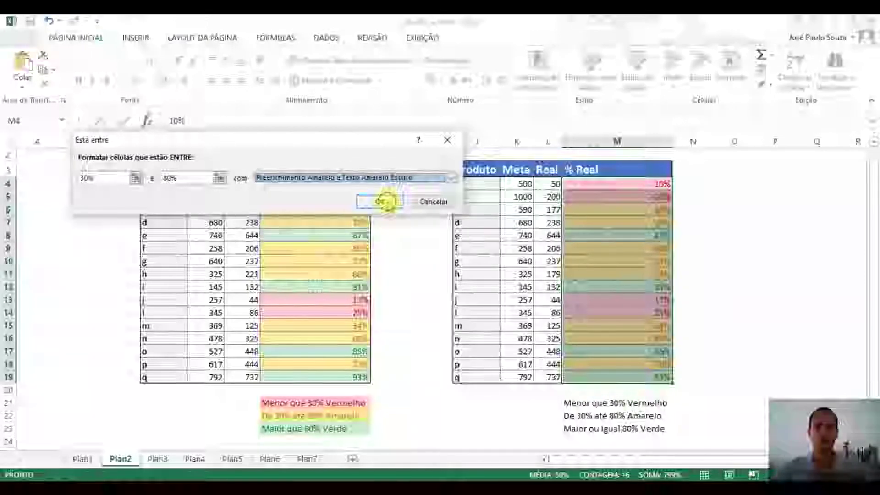
click(388, 202)
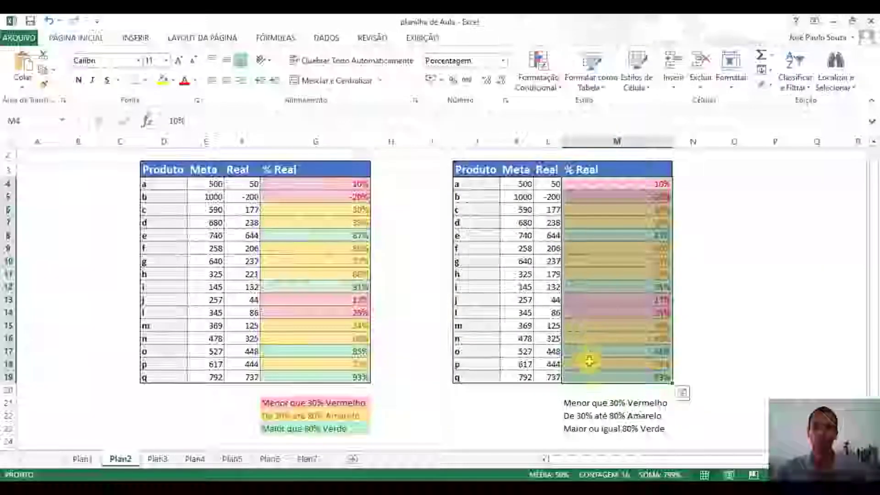
click(695, 313)
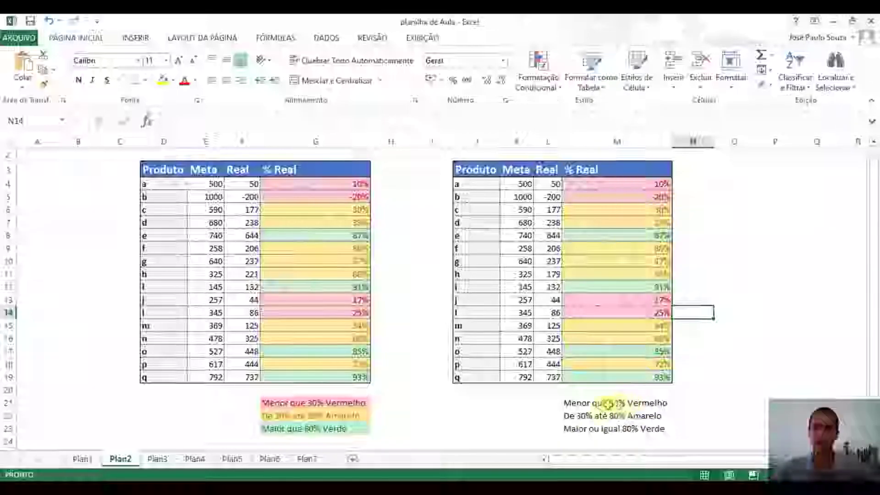
- Edit the light red rule on M4:M19 so it applies to cell values less than or equal to 0,3
click(618, 209)
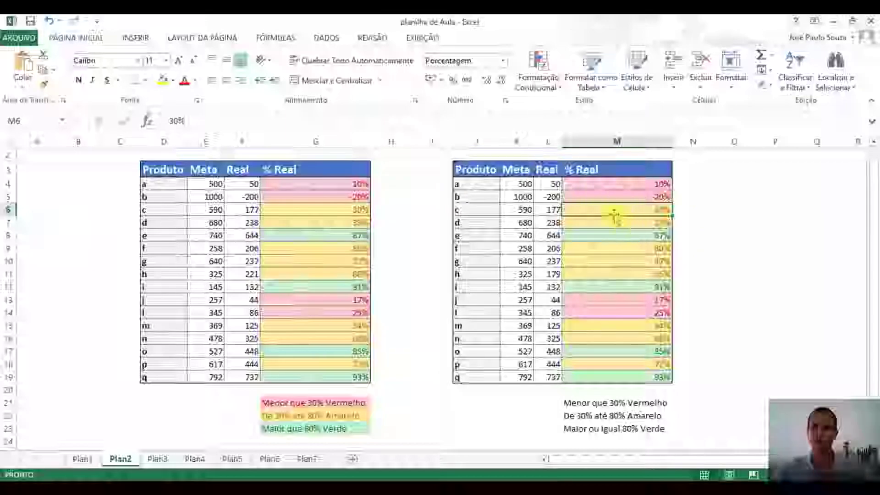
drag(621, 184, 607, 373)
click(537, 75)
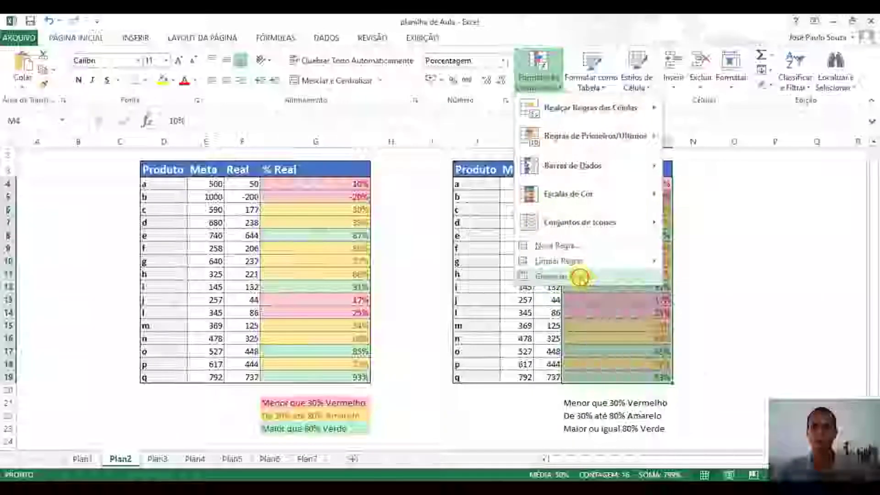
click(582, 280)
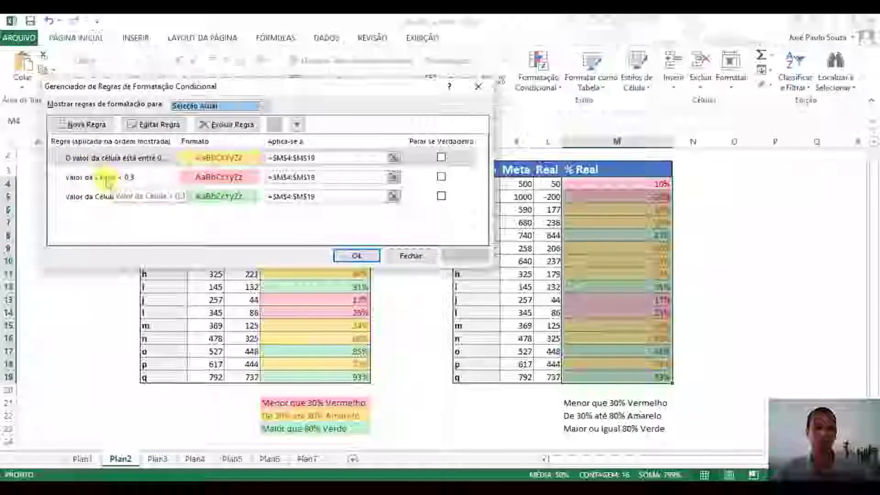
double_click(108, 179)
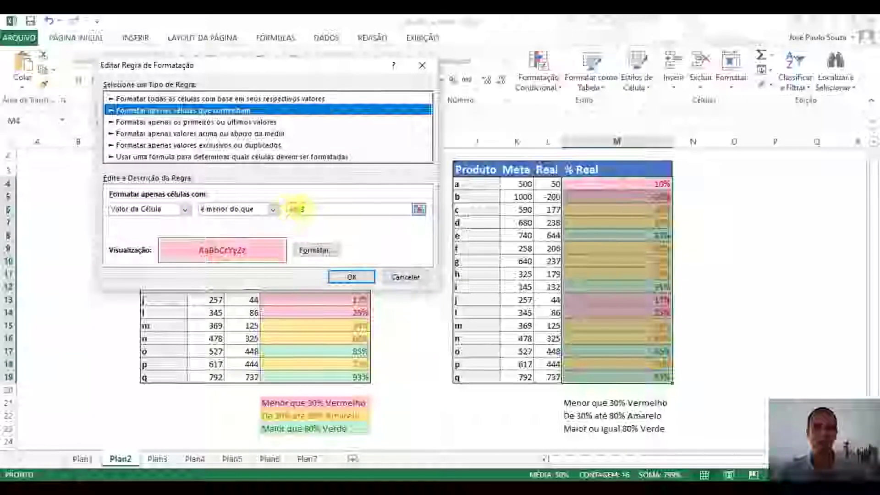
click(275, 210)
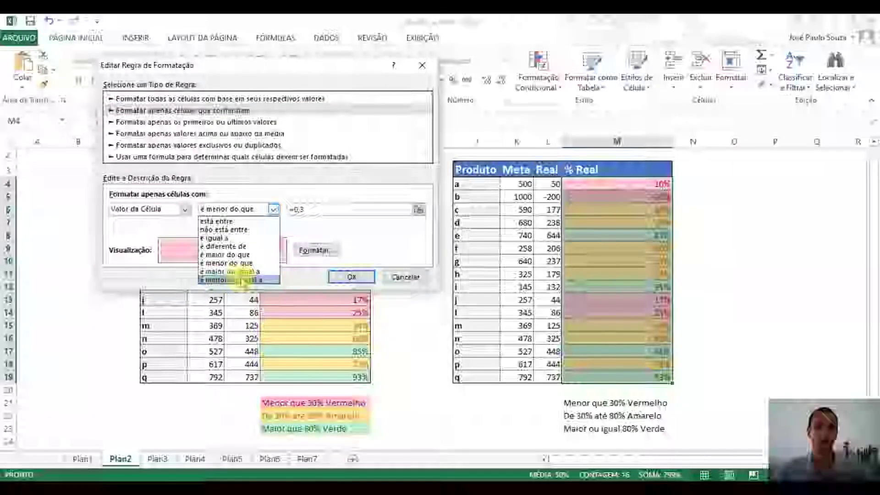
click(241, 281)
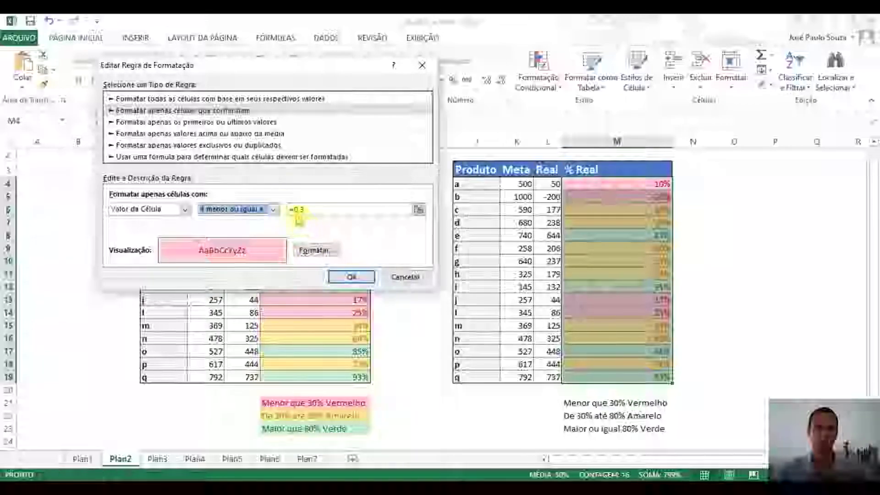
click(351, 276)
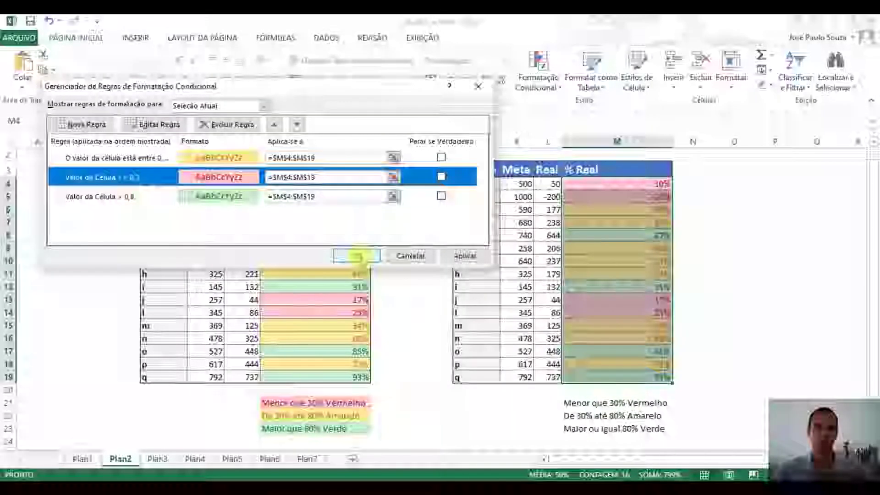
click(357, 256)
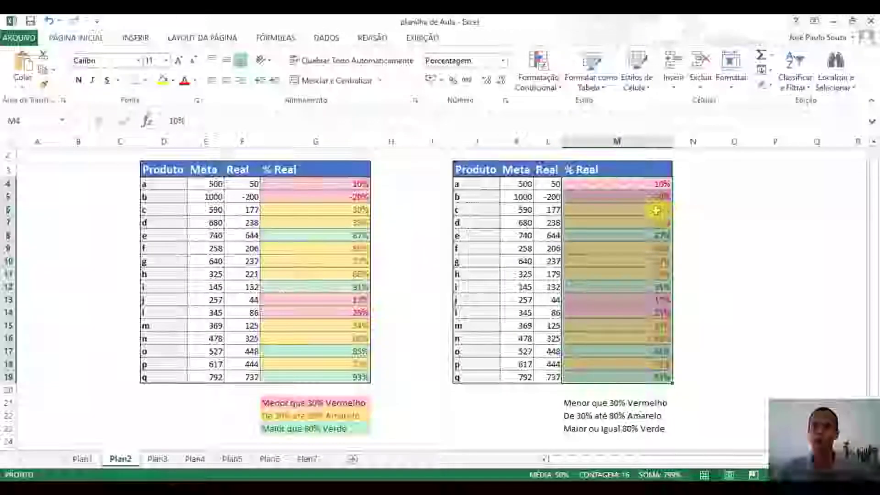
click(741, 265)
- Reorder the conditional formatting rules of M4:M19 so green comes first, red second and yellow last
drag(640, 185, 625, 372)
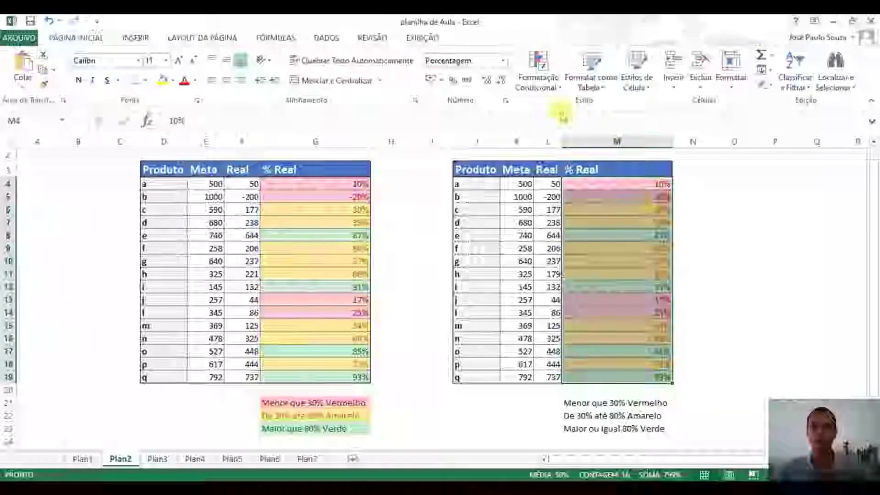
click(539, 71)
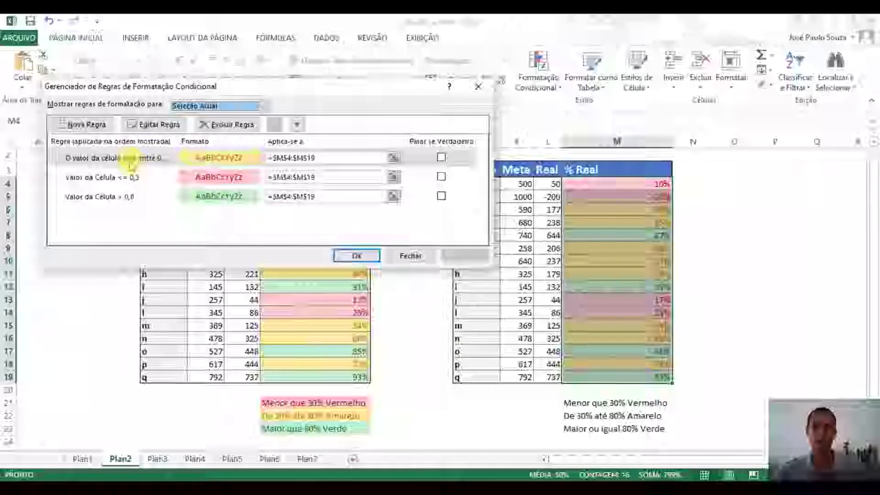
click(133, 158)
click(297, 124)
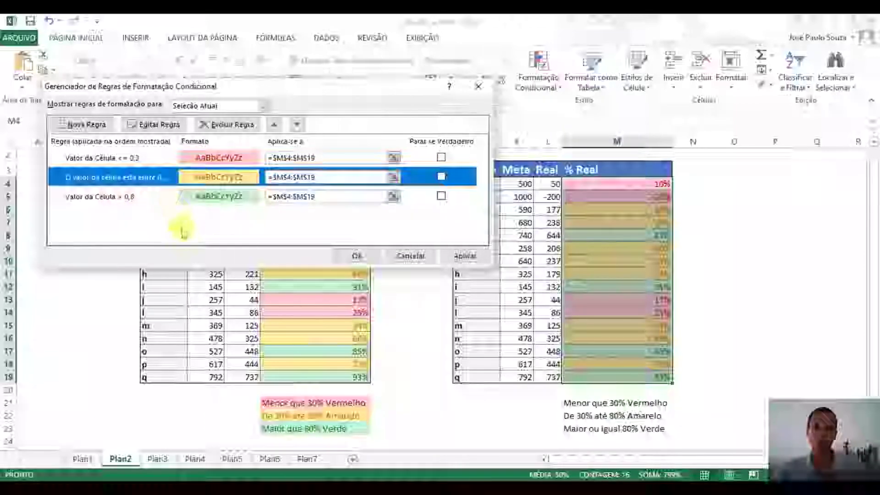
click(174, 196)
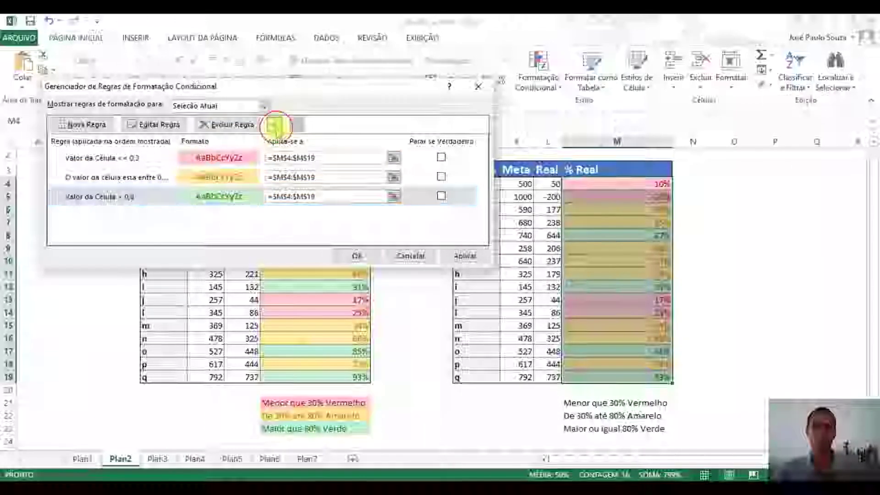
click(274, 125)
click(277, 125)
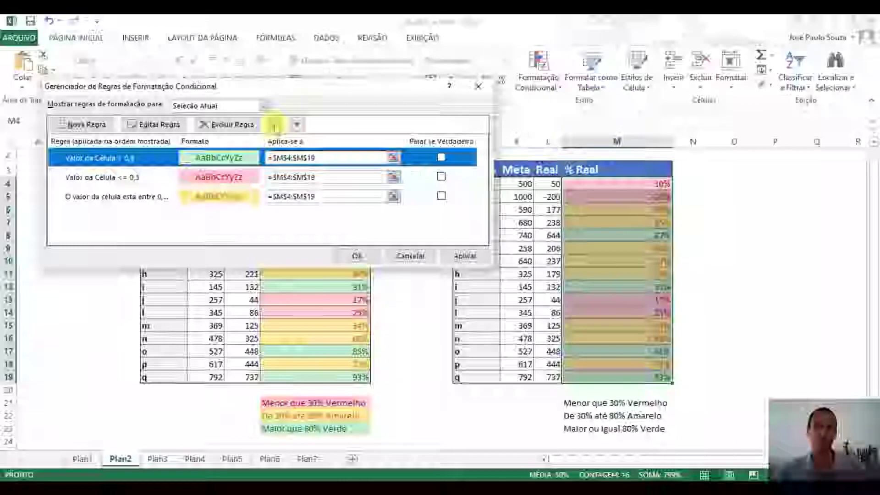
click(374, 256)
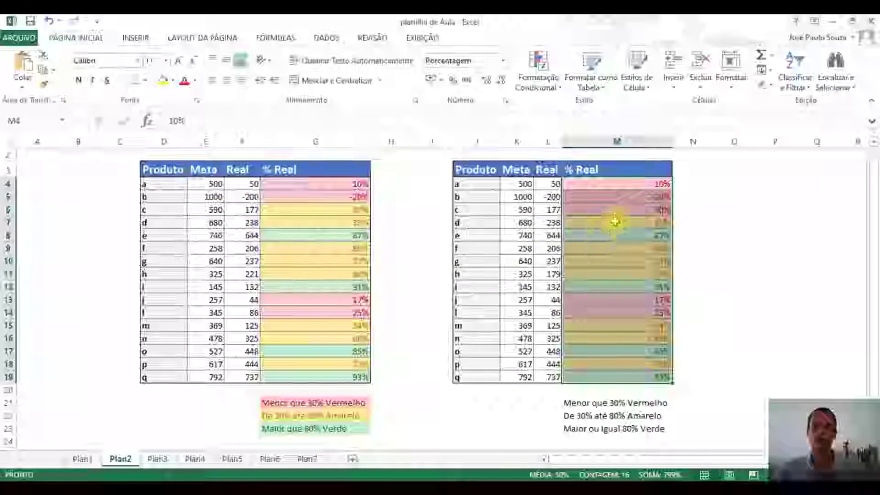
click(733, 223)
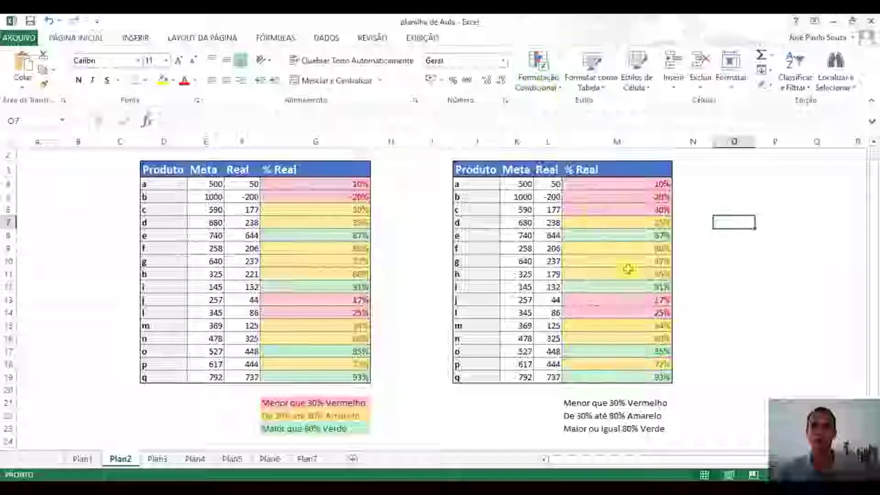
- Edit the green rule on M4:M19 so it applies to cell values greater than or equal to 0,8
drag(629, 185, 638, 377)
click(734, 274)
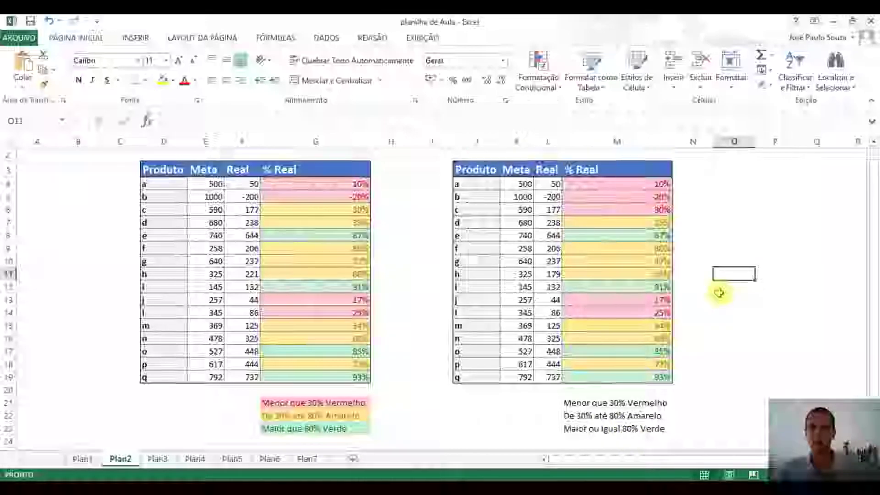
click(651, 249)
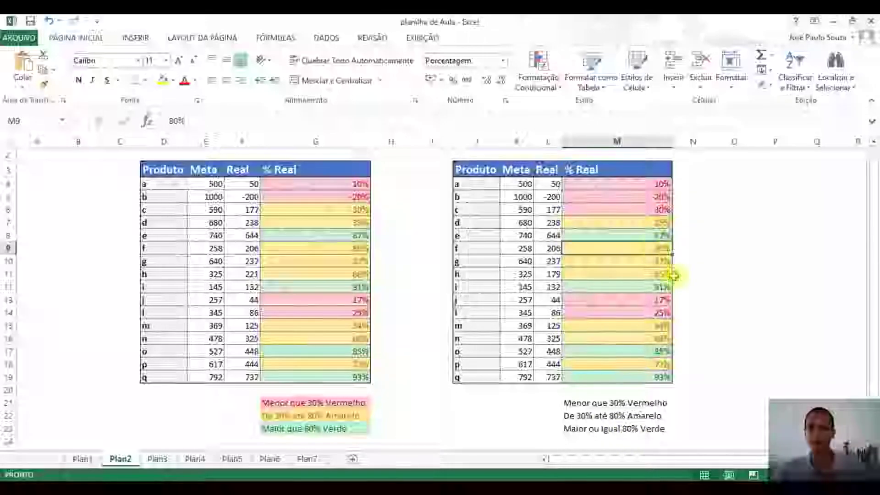
drag(627, 183, 658, 374)
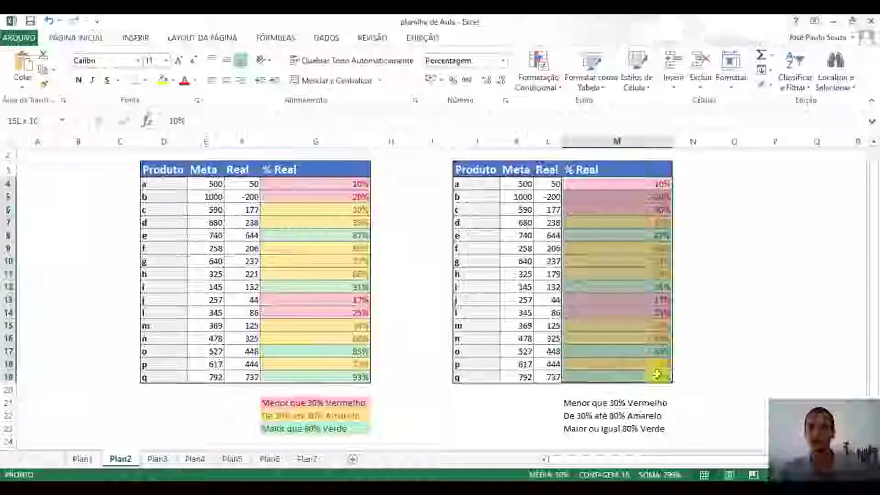
click(550, 94)
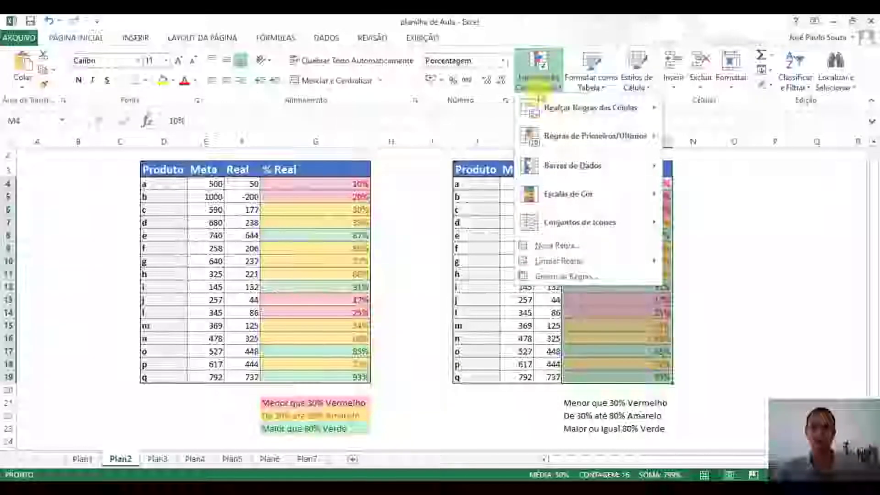
click(574, 277)
double_click(92, 157)
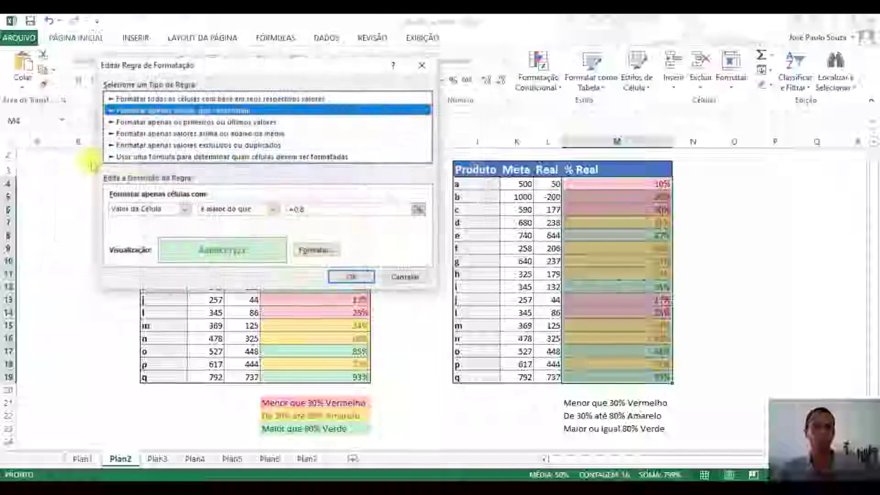
click(274, 210)
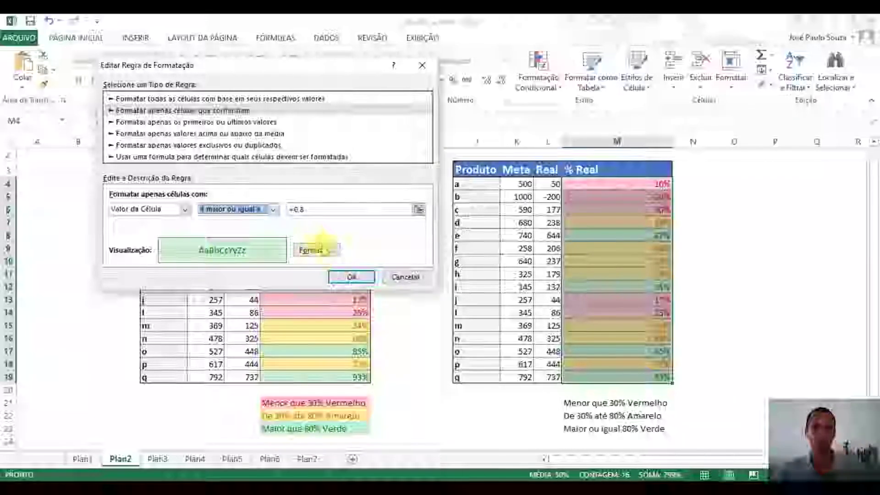
click(352, 276)
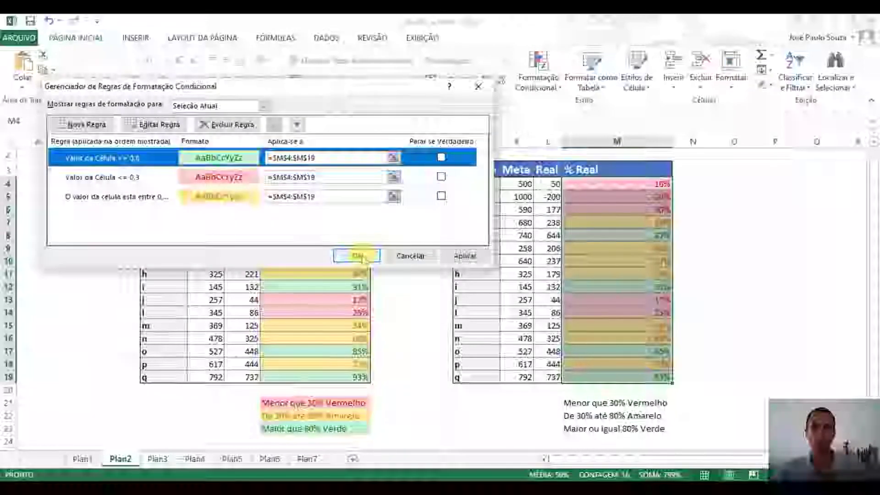
click(349, 255)
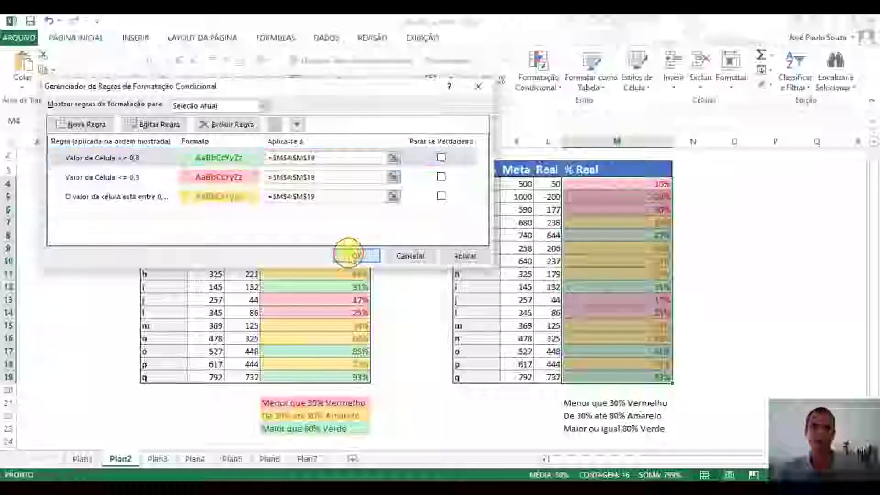
click(642, 248)
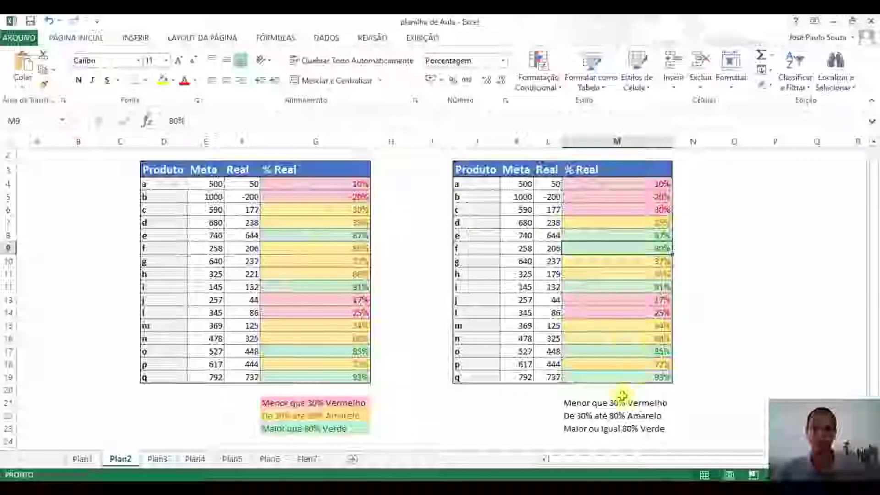
- Highlight the Produto cells J4:J19 containing the text "a" with light red fill and dark red text
drag(469, 182, 472, 376)
click(537, 85)
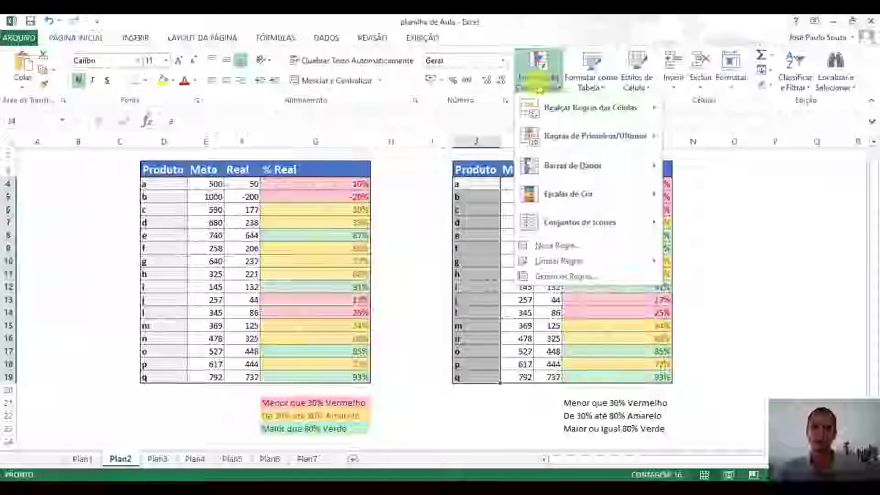
mouse_move(591, 107)
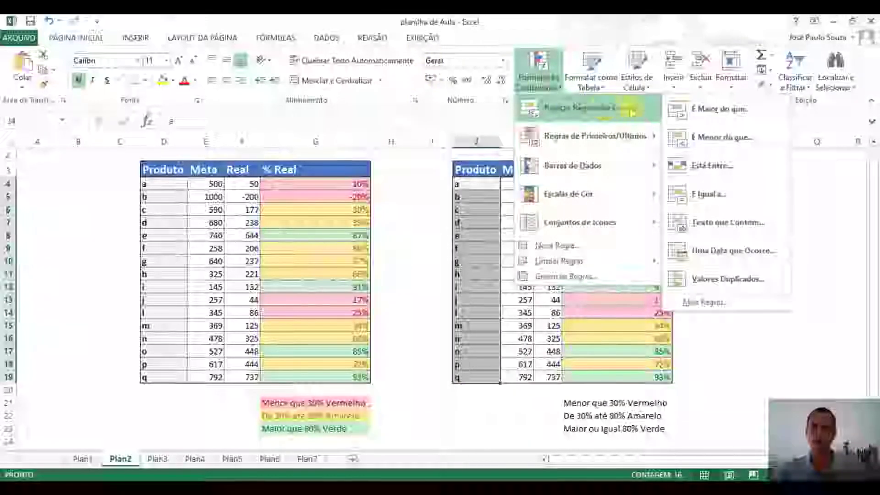
click(729, 227)
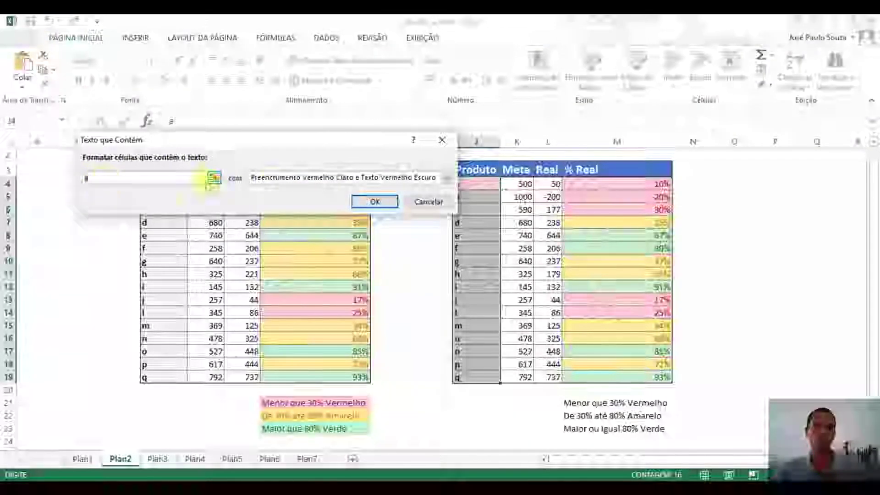
click(372, 202)
click(427, 232)
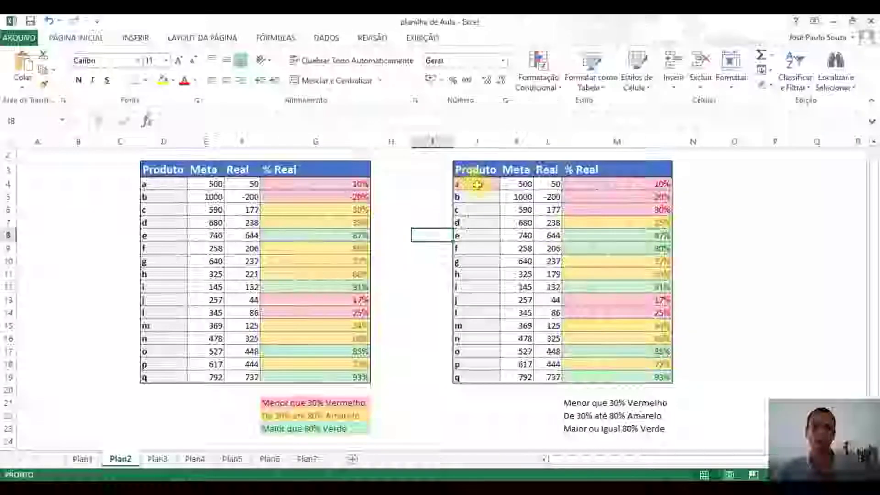
- Replace the product names in cells J9 and J12 with "A"
click(473, 248)
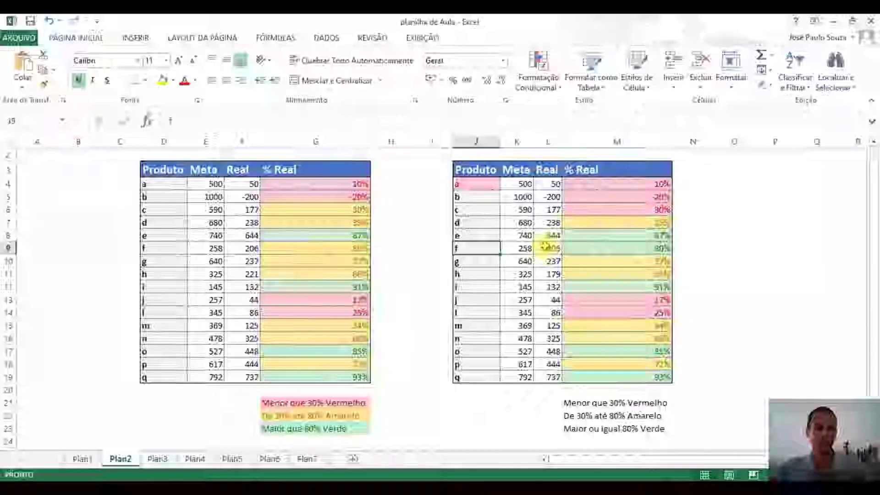
text(A)
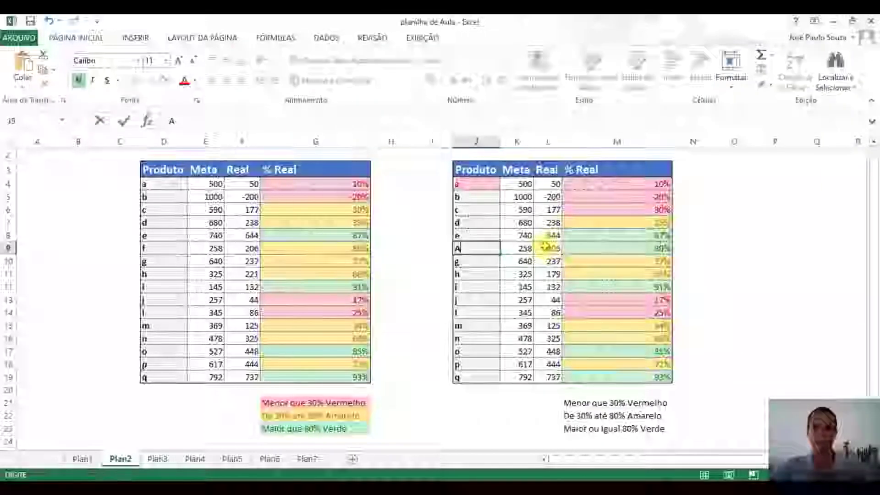
key(Return)
key(Down)
key(Down)
text(A)
key(Return)
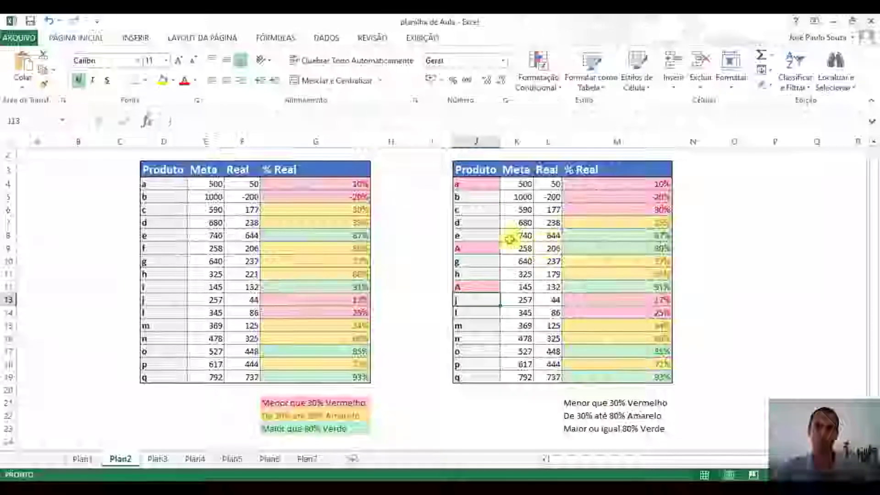
- Highlight the Produto cells J4:J19 containing the text "B" with green fill and dark green text
drag(477, 184, 470, 352)
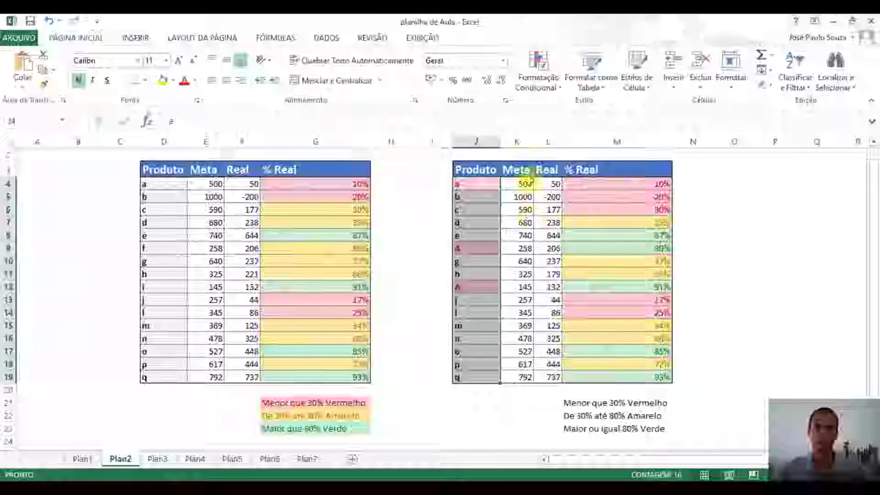
click(537, 76)
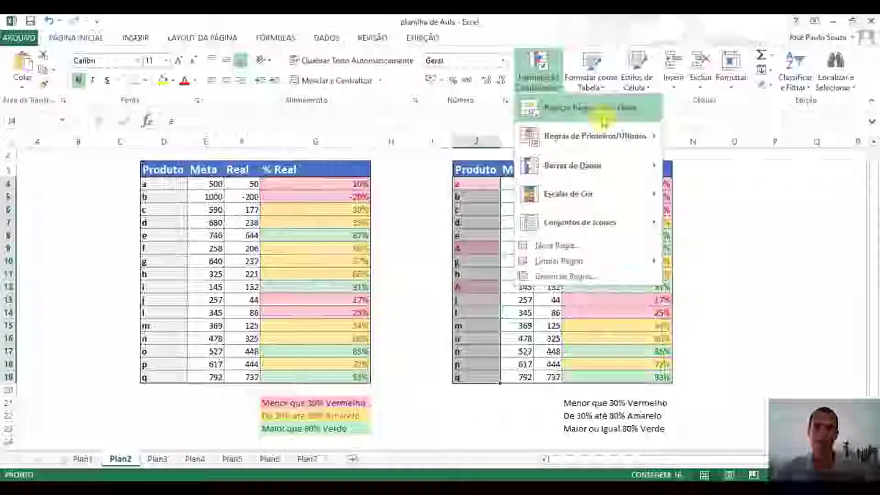
mouse_move(604, 123)
click(729, 225)
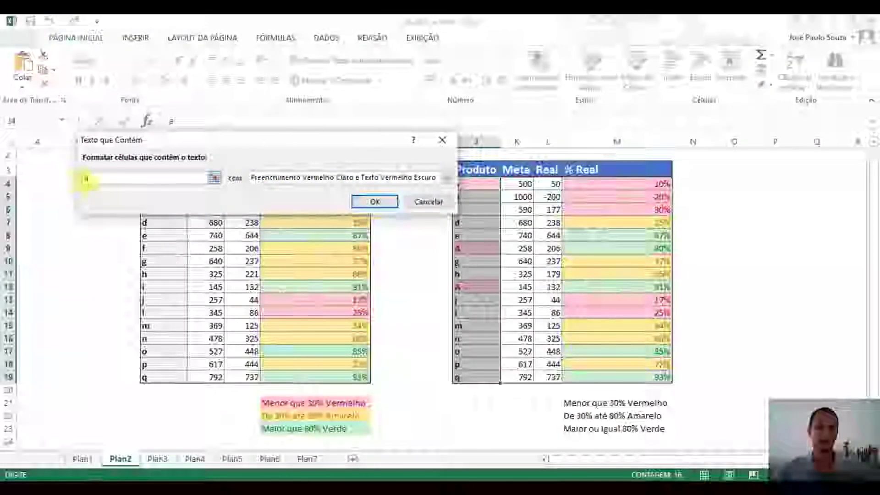
text(B)
click(334, 174)
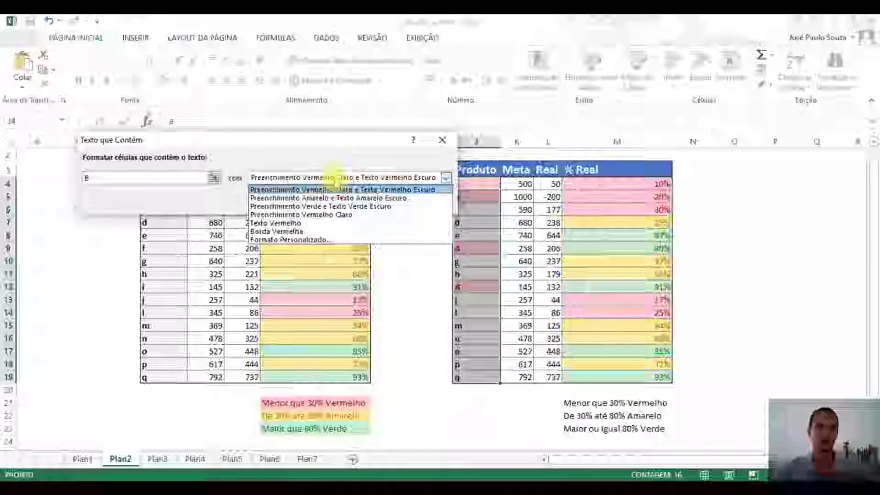
click(332, 206)
click(375, 202)
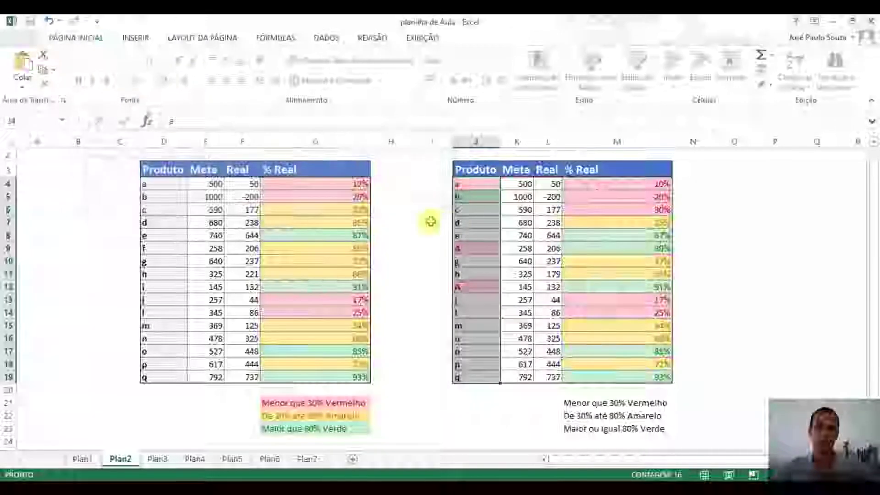
- Replace the product names in cells J7 and J16 with "B"
click(473, 210)
text(B)
key(Return)
click(472, 225)
text(B)
click(707, 241)
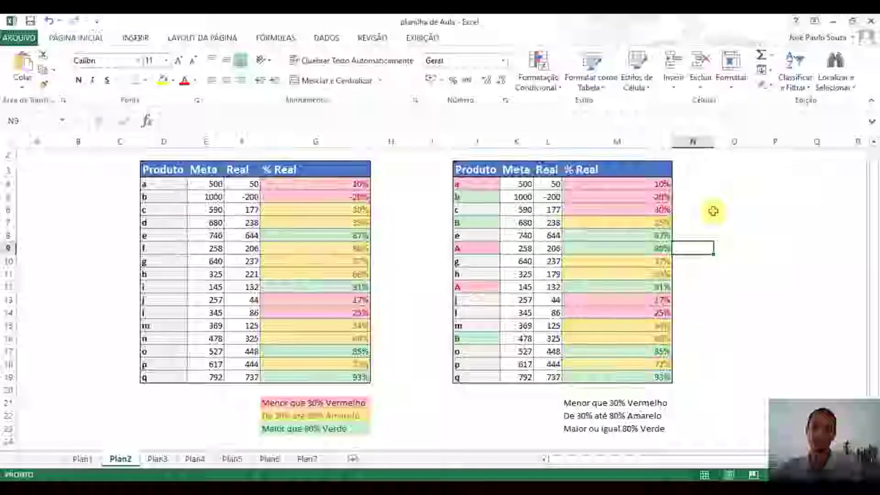
- Set the % Real value of product e in cell M8 to 70%
click(641, 236)
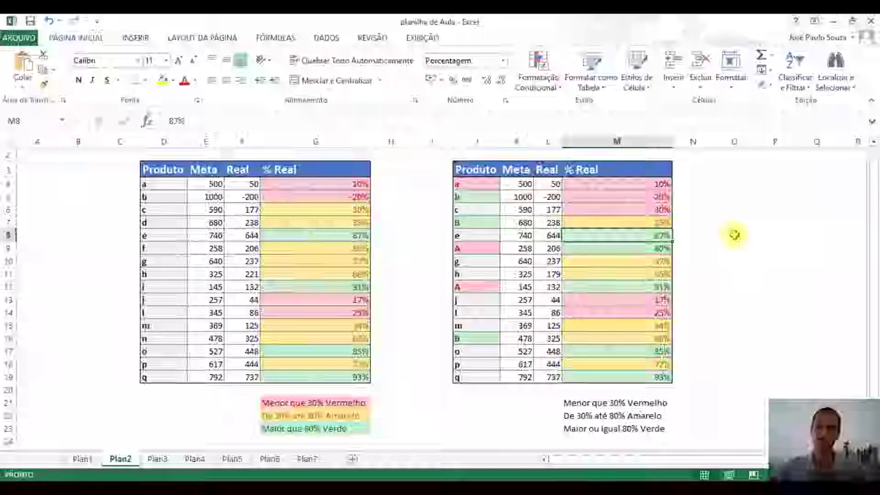
text(70)
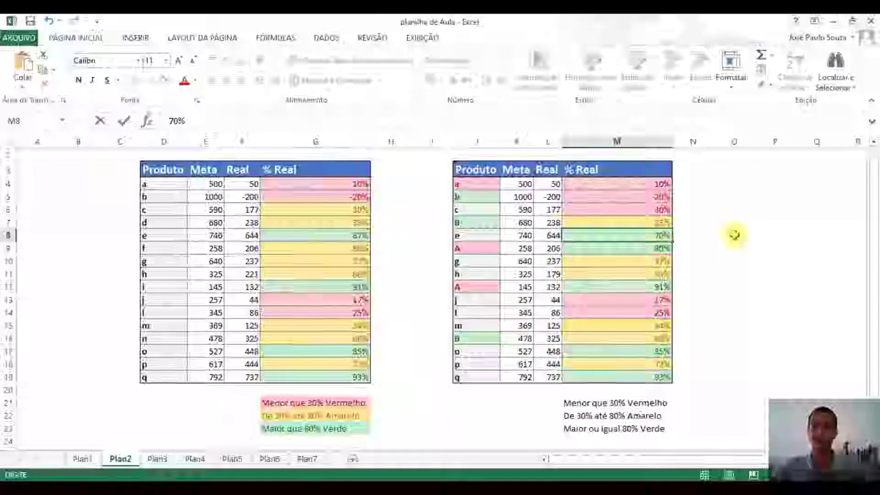
key(Return)
click(635, 235)
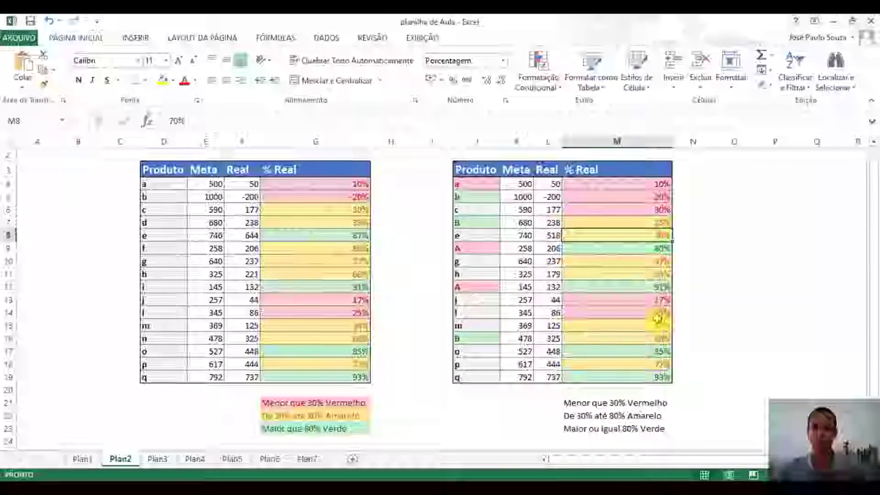
drag(664, 303, 665, 314)
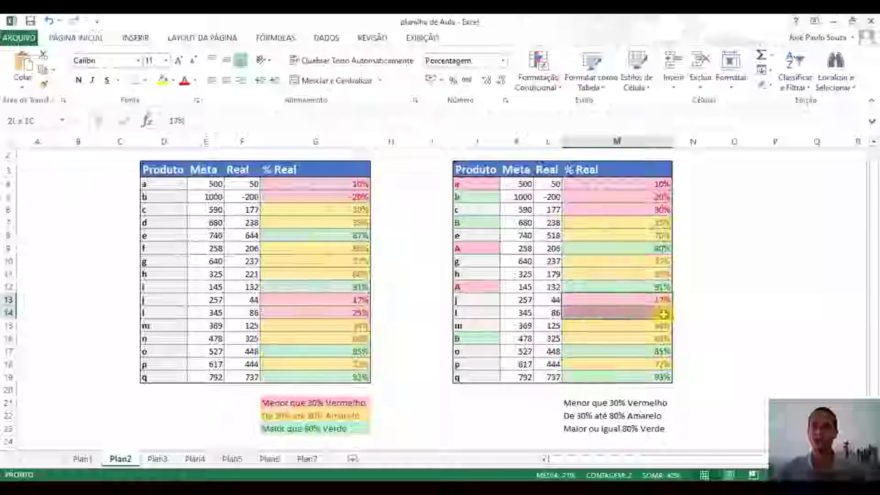
drag(662, 185, 661, 212)
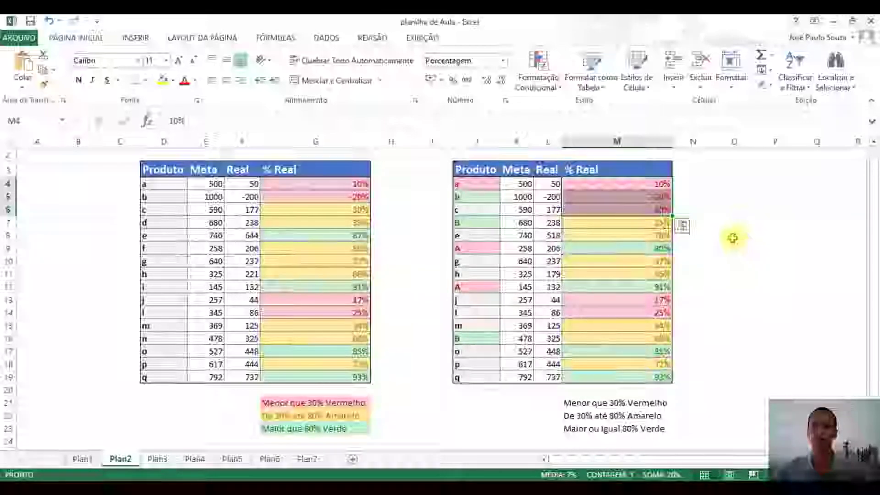
click(734, 237)
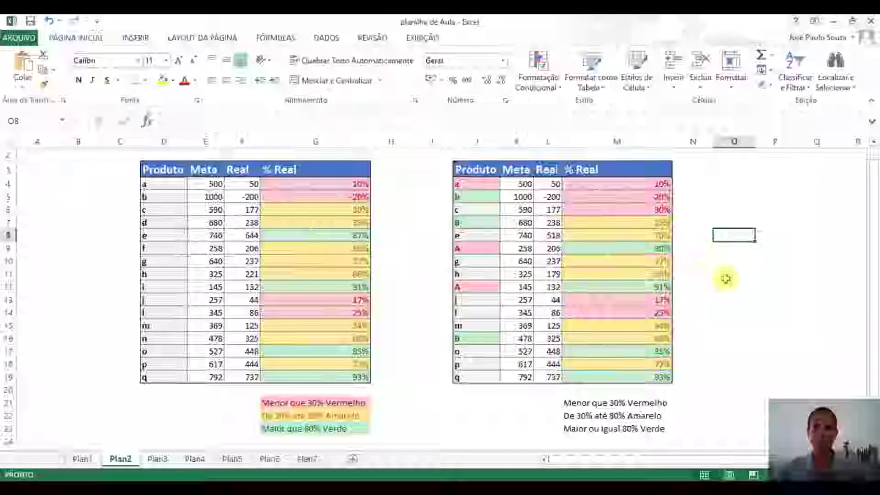
- Look through the period choices of the date-occurring highlight rule for M4:M19 and cancel without applying it
drag(625, 184, 621, 375)
click(533, 92)
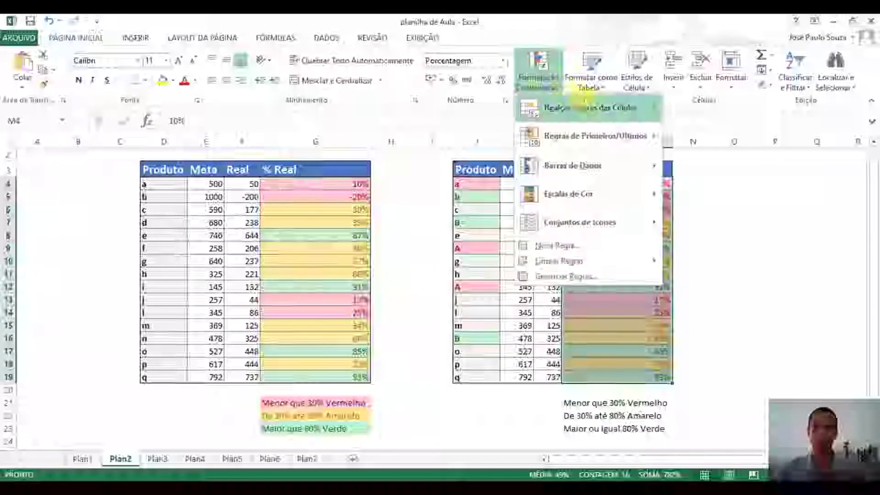
mouse_move(591, 108)
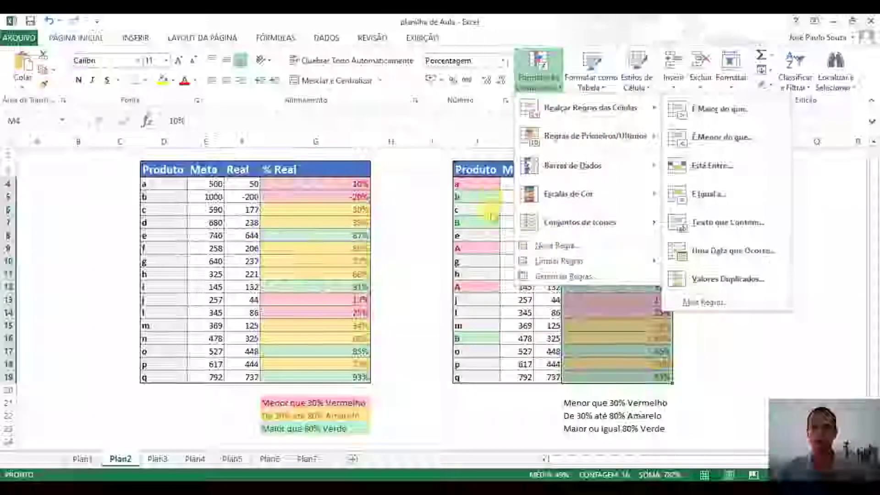
click(746, 254)
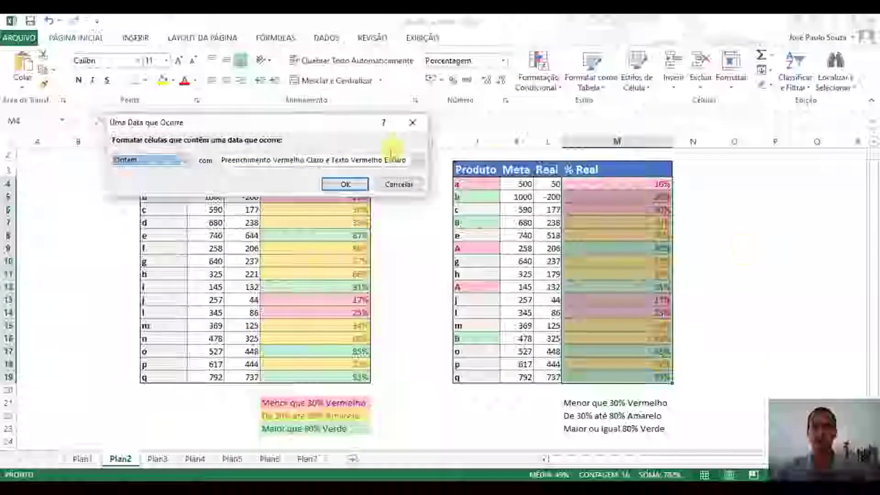
click(186, 160)
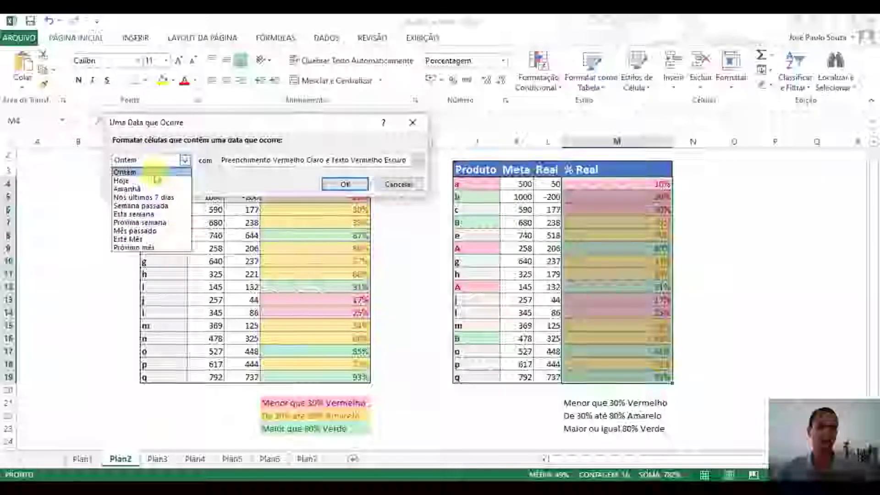
click(398, 184)
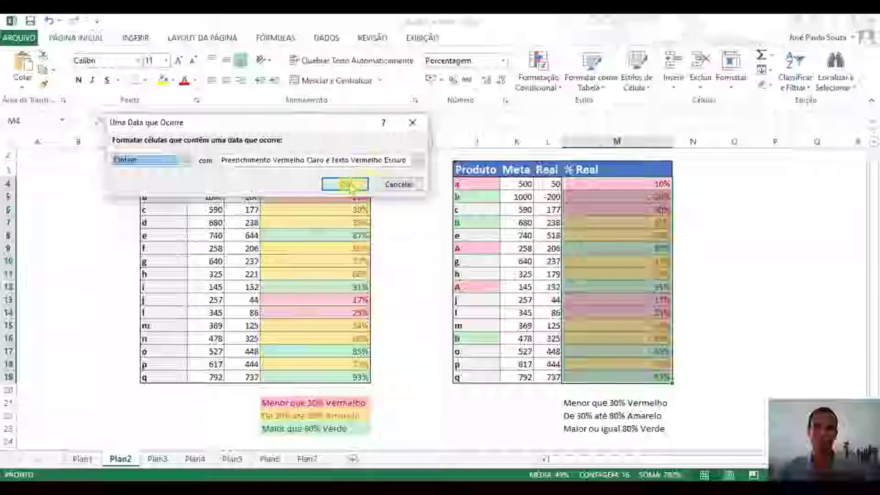
click(415, 185)
- Clear the conditional formatting rules from column J only
click(537, 68)
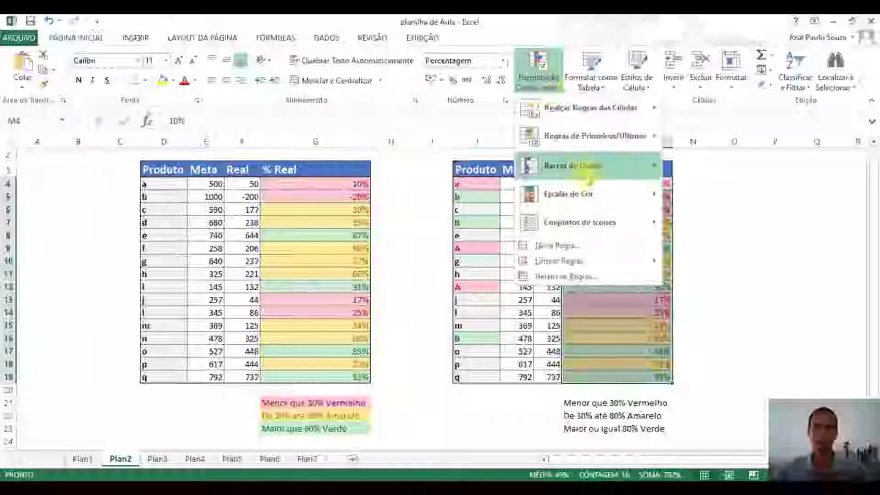
mouse_move(619, 109)
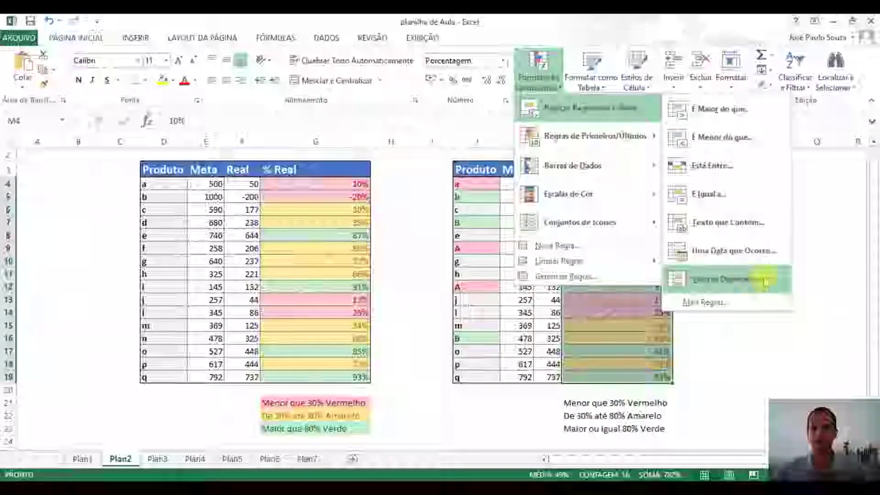
click(470, 140)
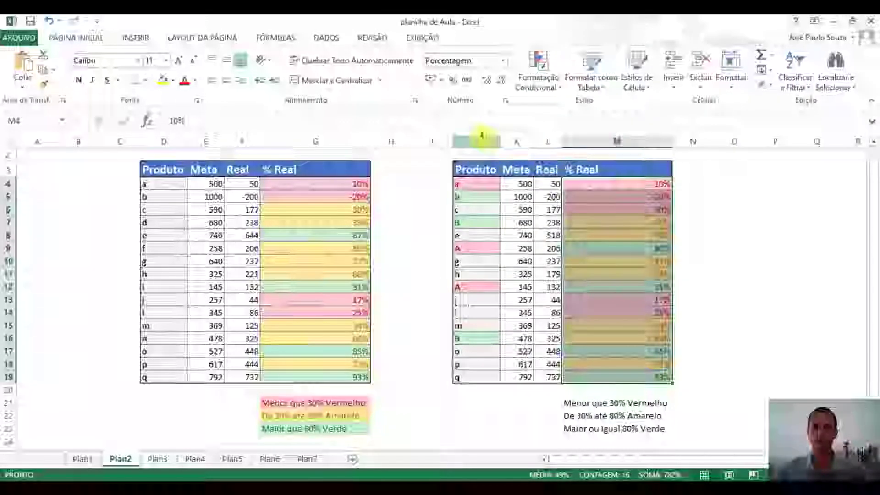
click(541, 78)
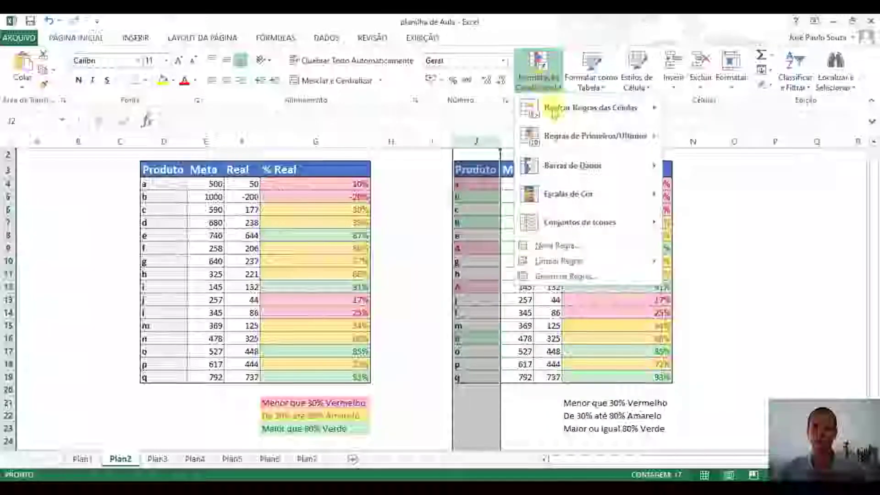
mouse_move(569, 264)
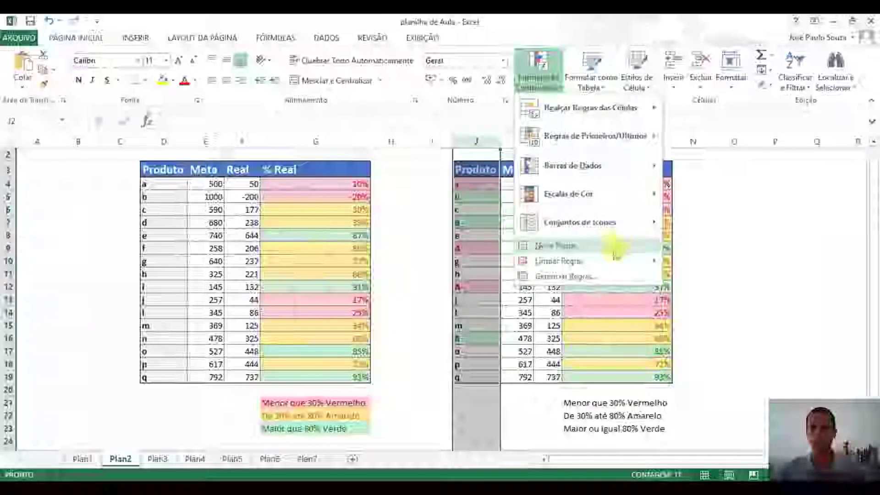
mouse_move(609, 259)
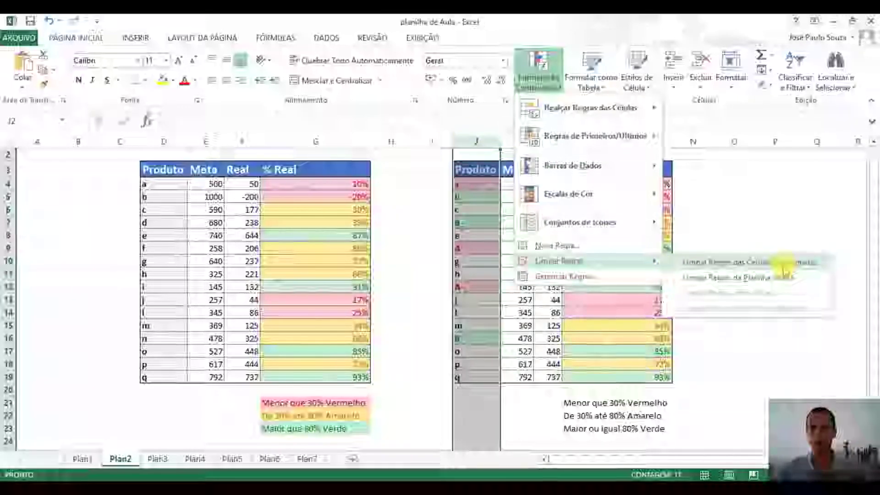
click(779, 275)
- Highlight duplicate values in the Produto cells J4:J19 with light red fill and dark red text
drag(481, 184, 482, 210)
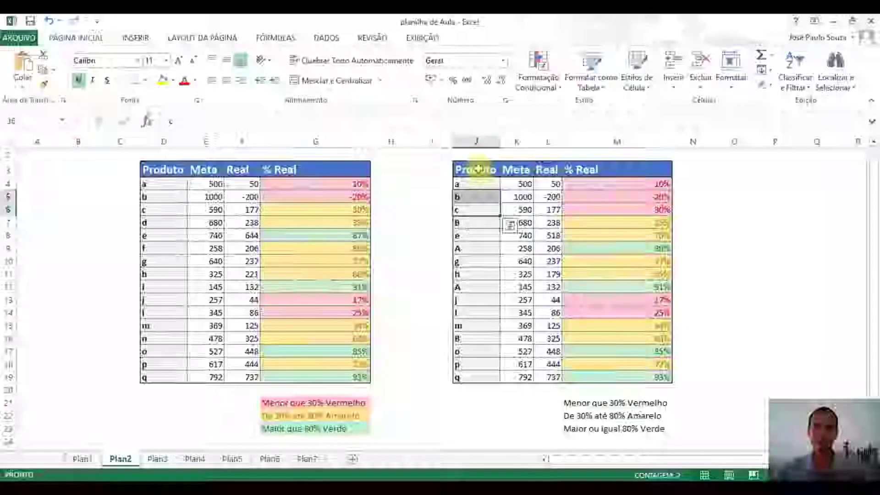
drag(481, 180, 491, 379)
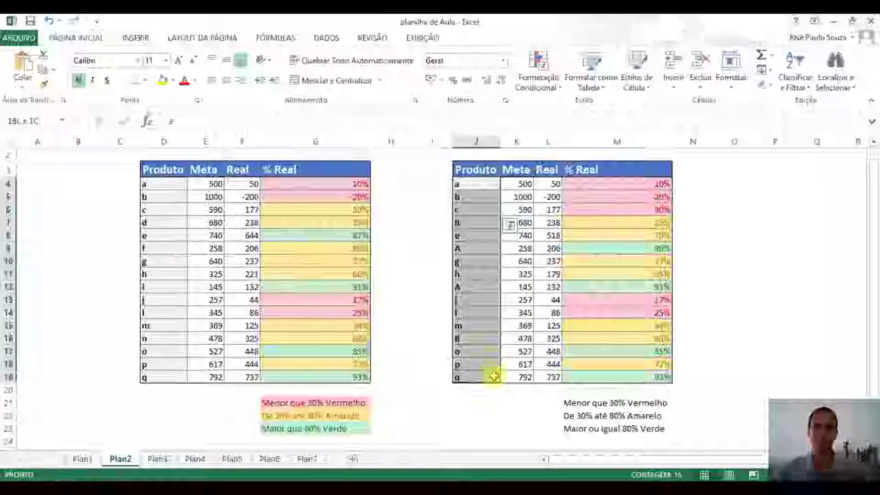
click(539, 85)
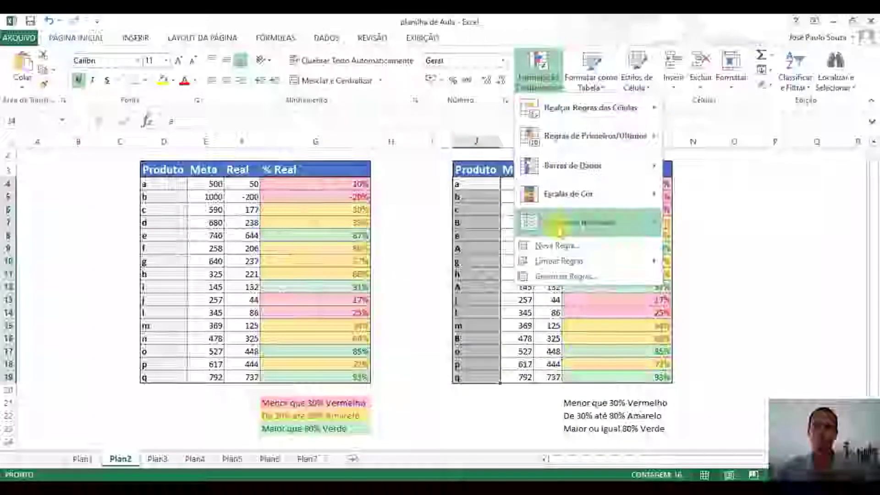
mouse_move(584, 109)
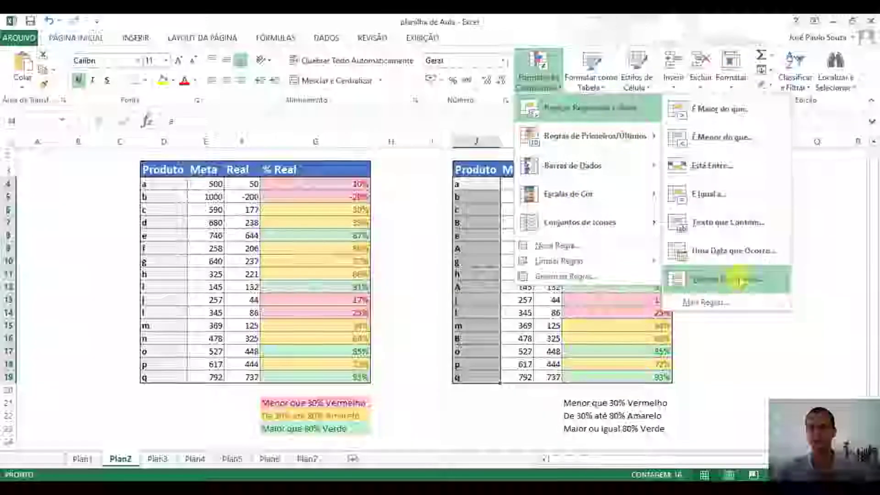
click(724, 280)
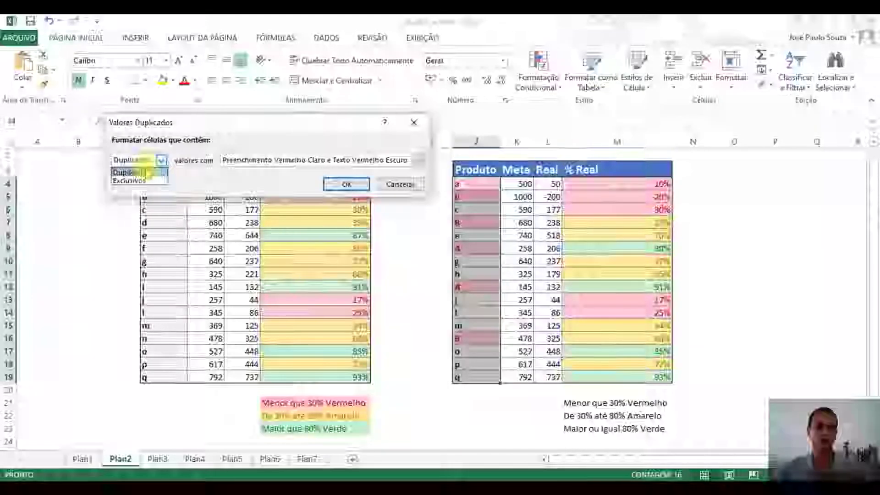
click(347, 185)
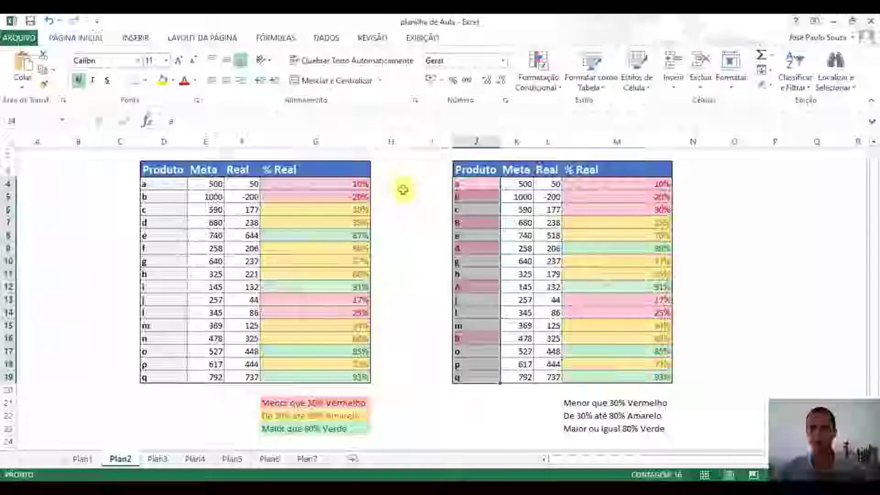
click(429, 196)
drag(485, 376, 485, 194)
click(485, 191)
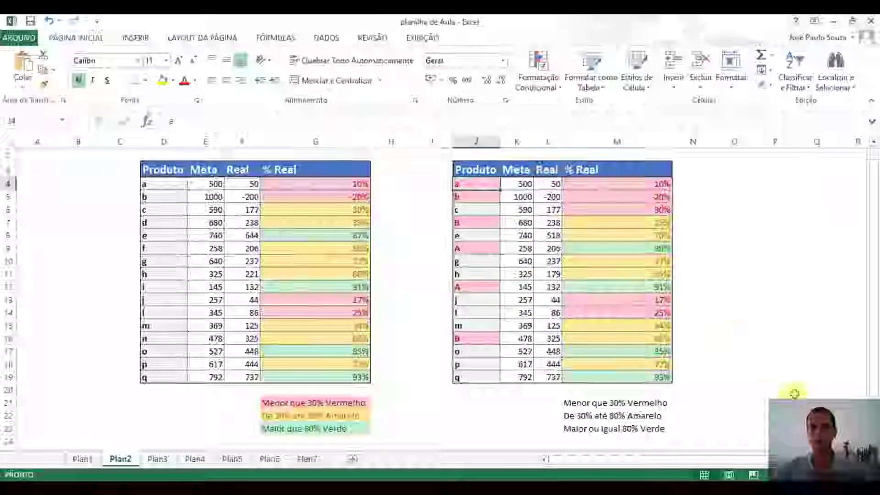
- On the Plan3 sheet, highlight the top 3 % Real values in M4:M19 with green fill and dark green text
click(159, 459)
scroll(385, 299, down, 1)
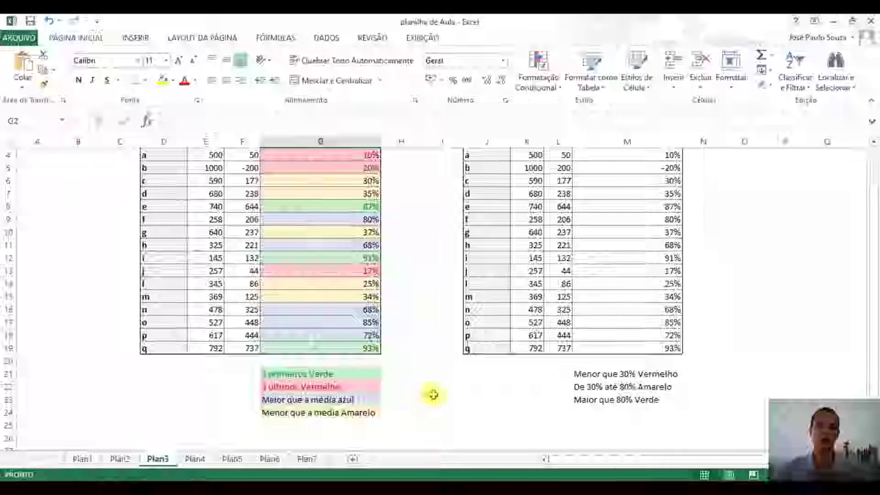
scroll(426, 311, up, 1)
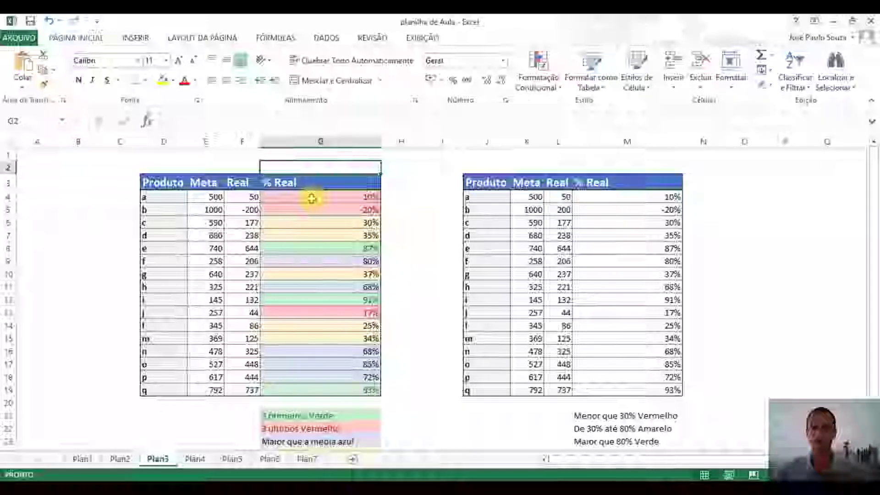
drag(648, 197, 656, 389)
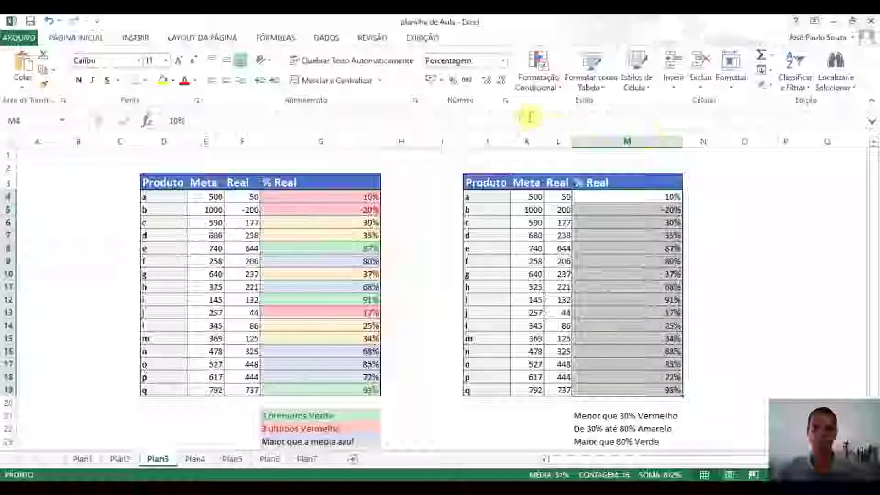
click(534, 87)
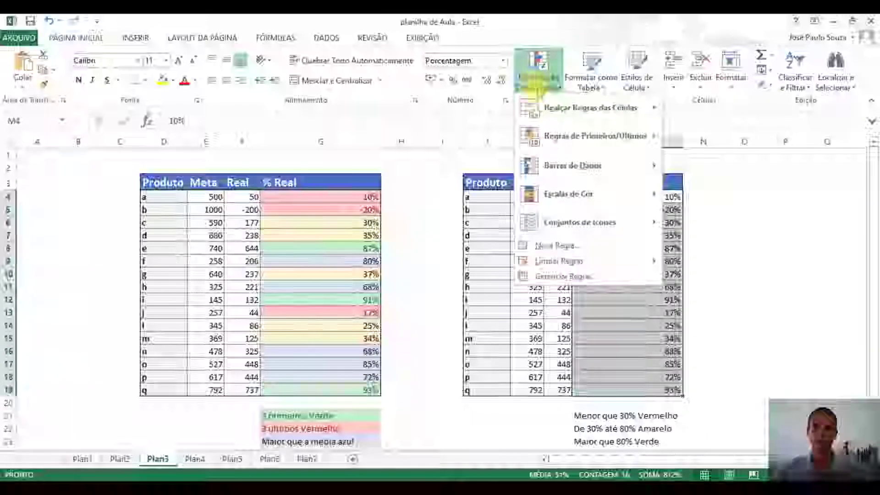
mouse_move(586, 138)
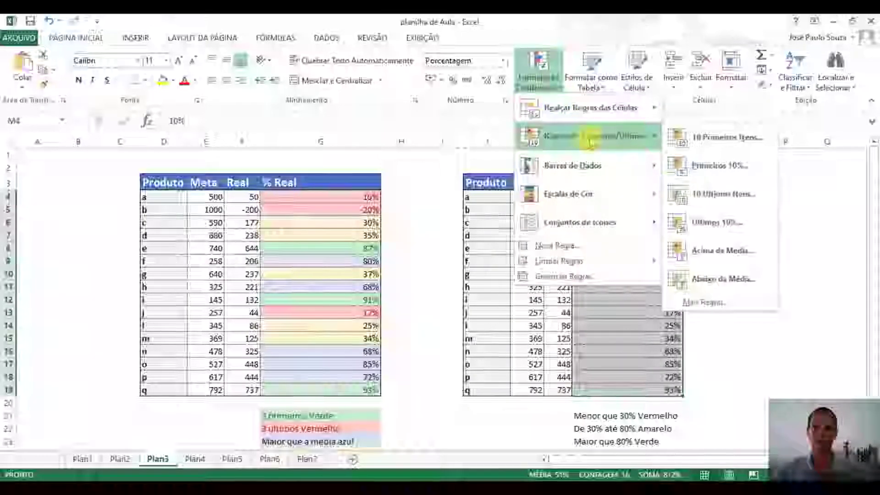
click(739, 137)
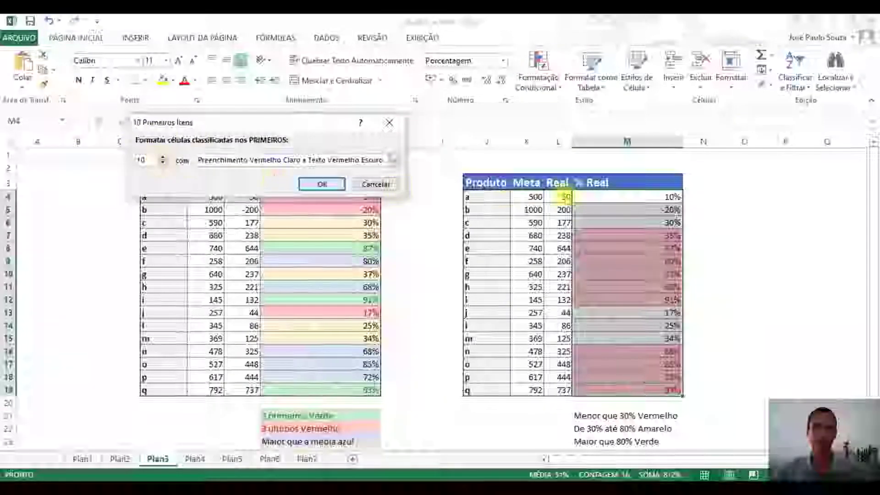
drag(147, 161, 118, 163)
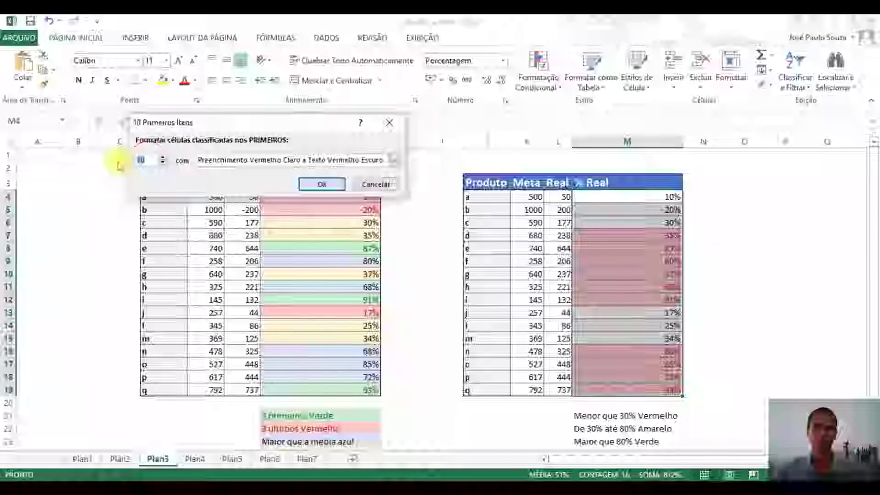
text(3)
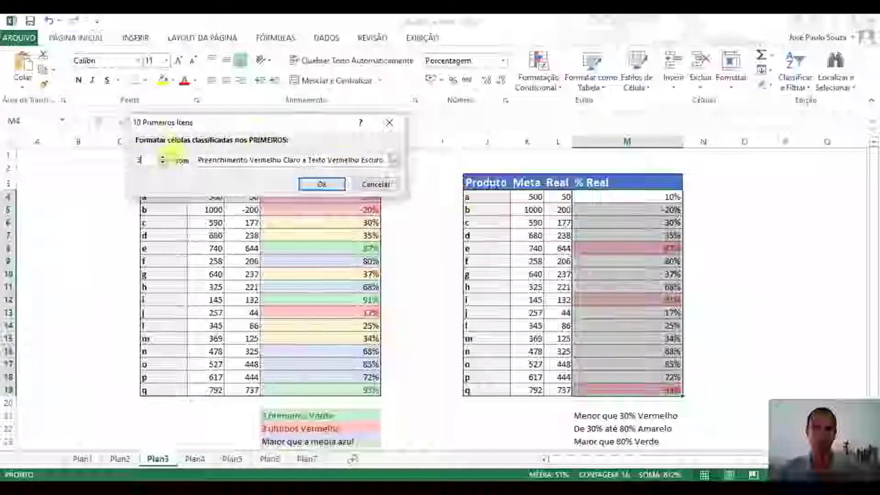
click(226, 161)
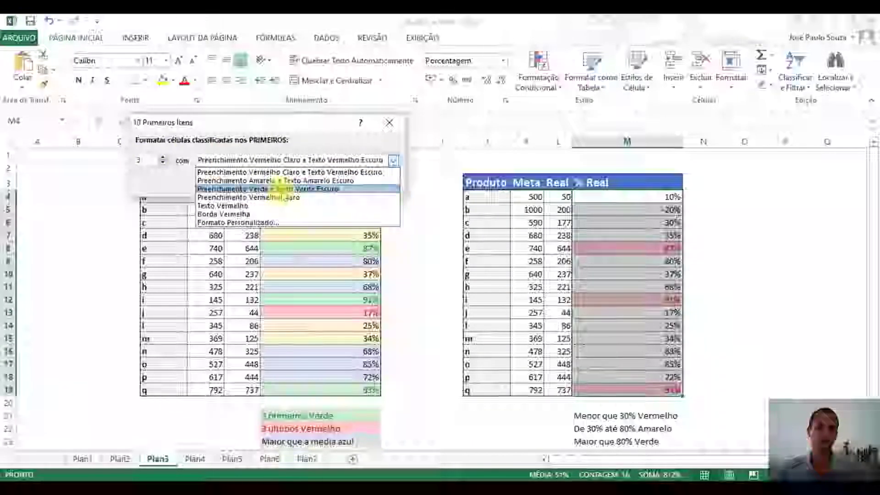
click(320, 184)
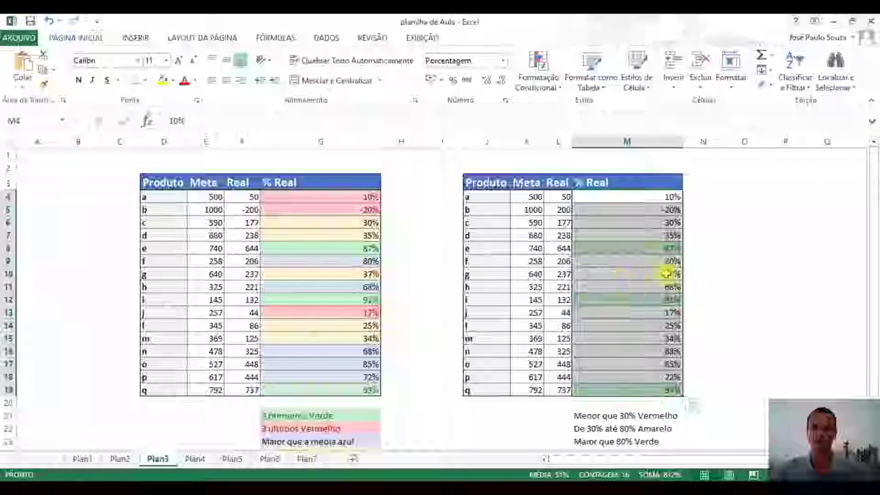
- Highlight the bottom 3 values in M4:M19 with light red fill and dark red text
click(536, 84)
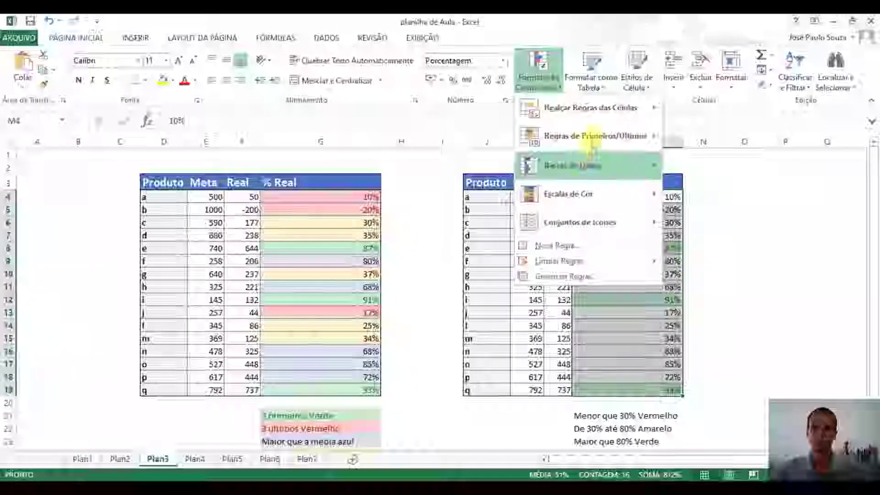
mouse_move(633, 136)
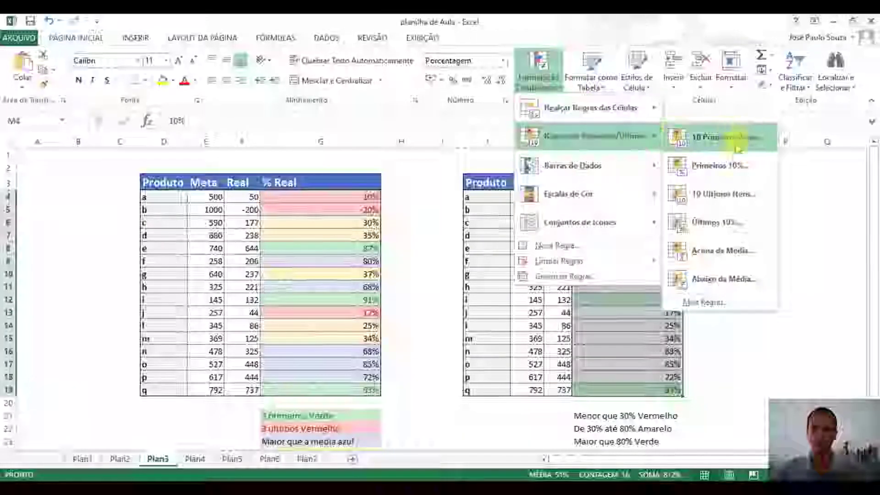
click(736, 195)
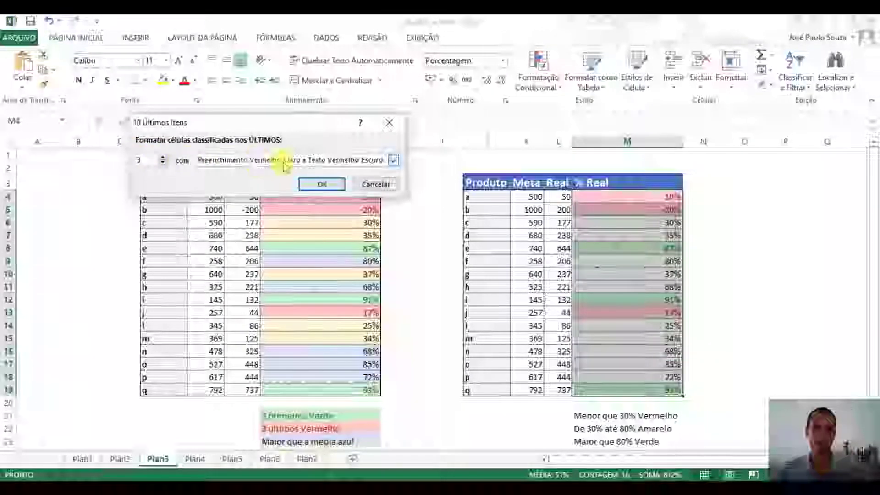
click(320, 185)
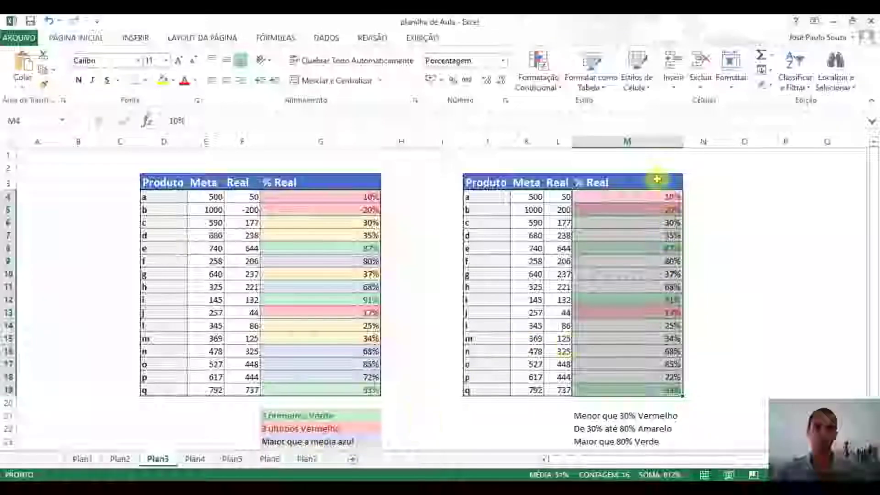
- Add an above-average rule to M4:M19 with a custom format using the medium blue theme colour as solid fill
click(536, 89)
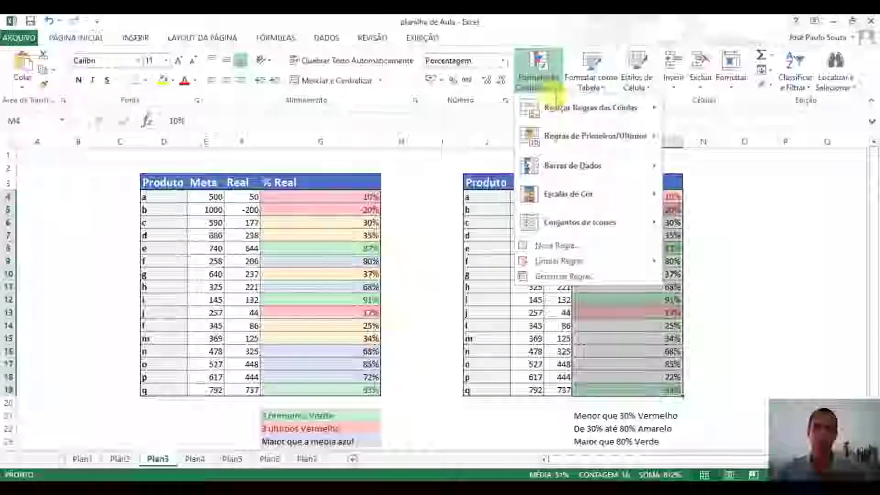
mouse_move(588, 115)
mouse_move(591, 135)
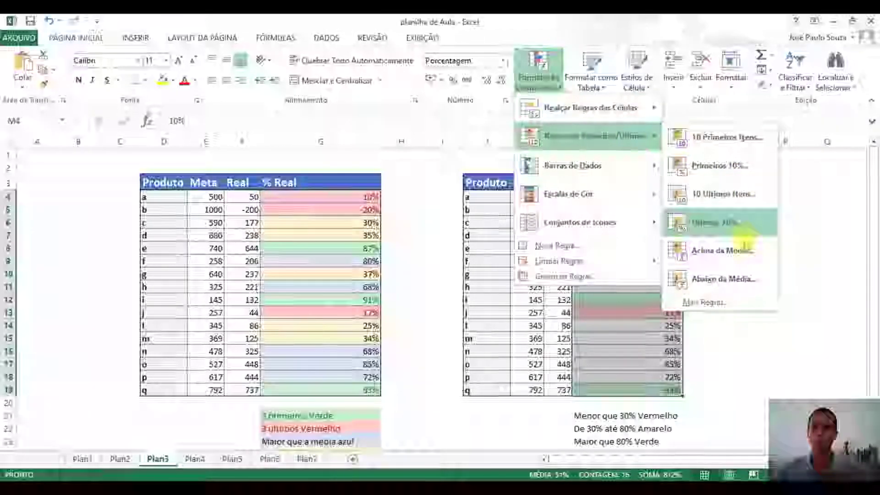
click(739, 251)
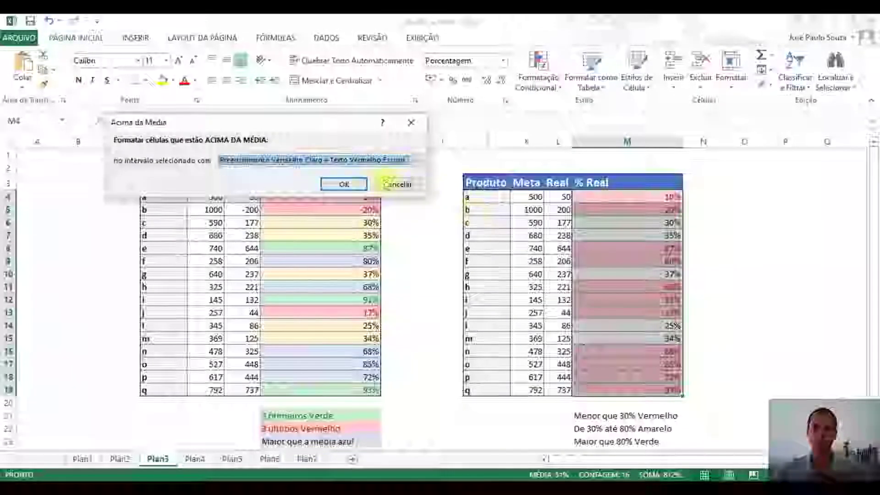
click(351, 164)
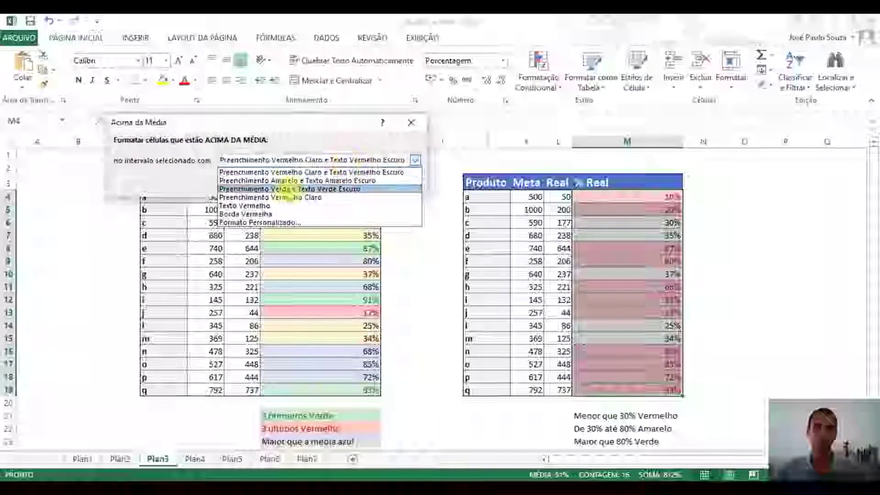
click(274, 223)
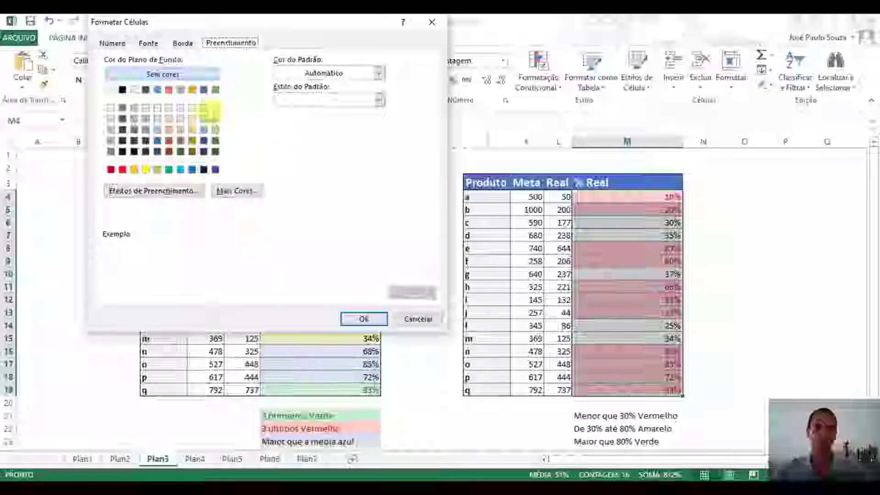
click(203, 107)
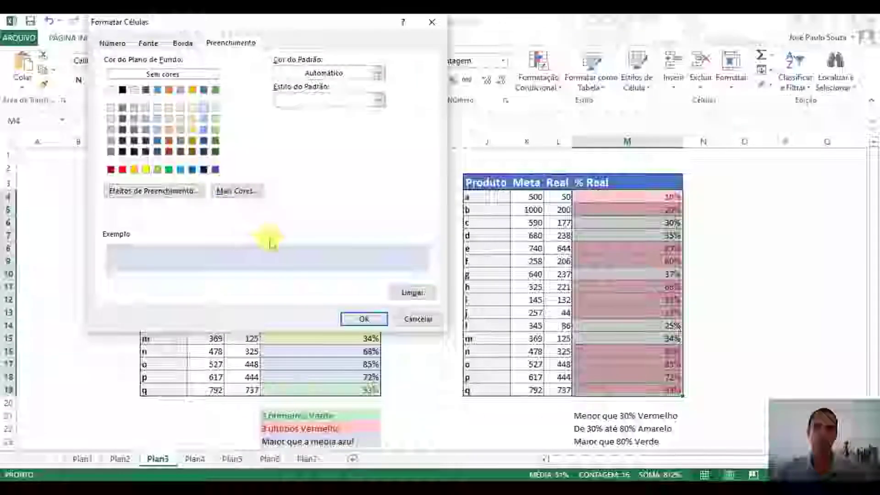
click(204, 91)
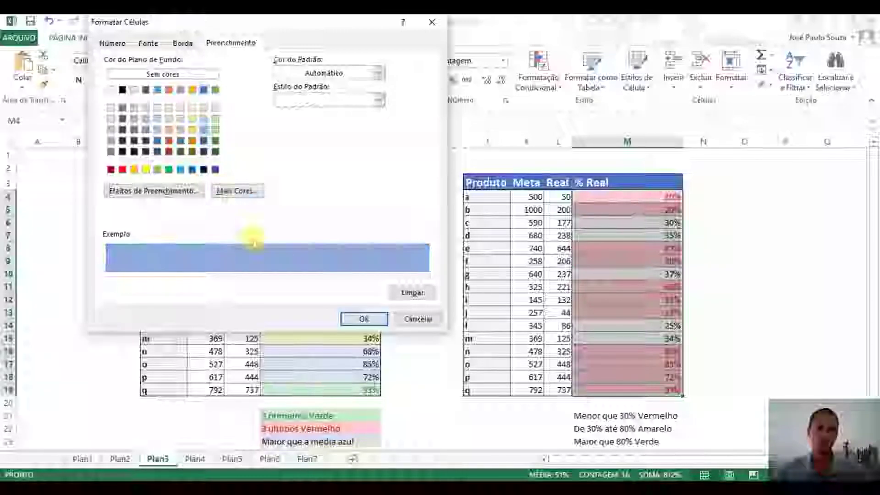
click(364, 318)
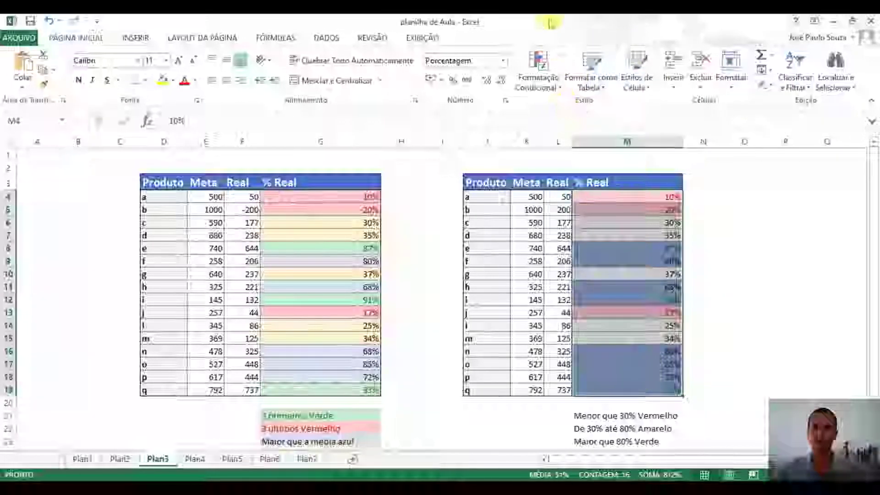
- Highlight the below-average values in M4:M19 with yellow fill and dark yellow text
scroll(404, 371, down, 1)
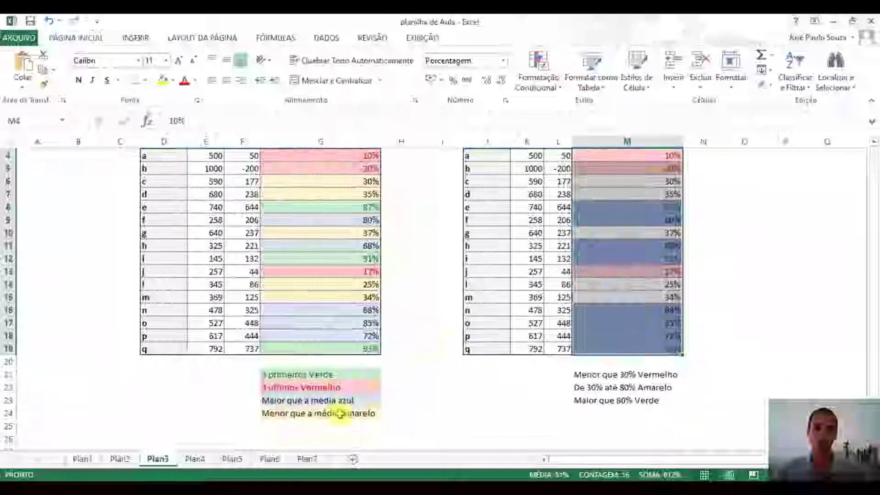
scroll(419, 376, up, 1)
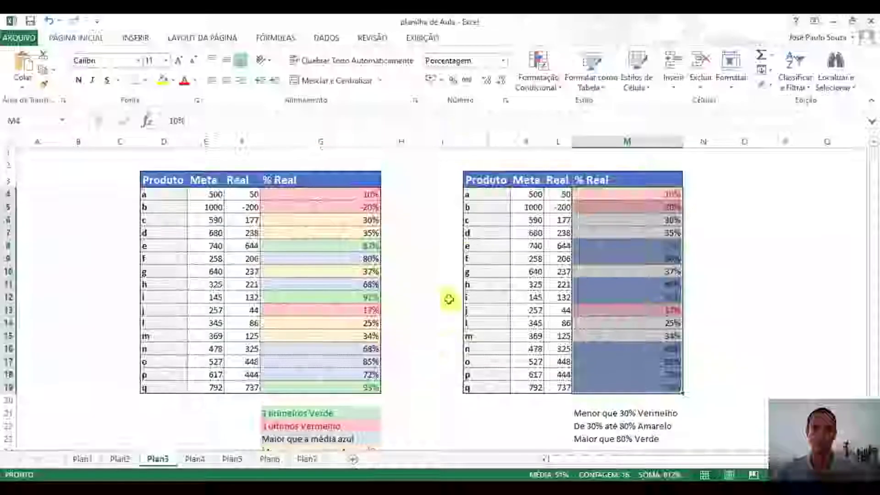
click(530, 88)
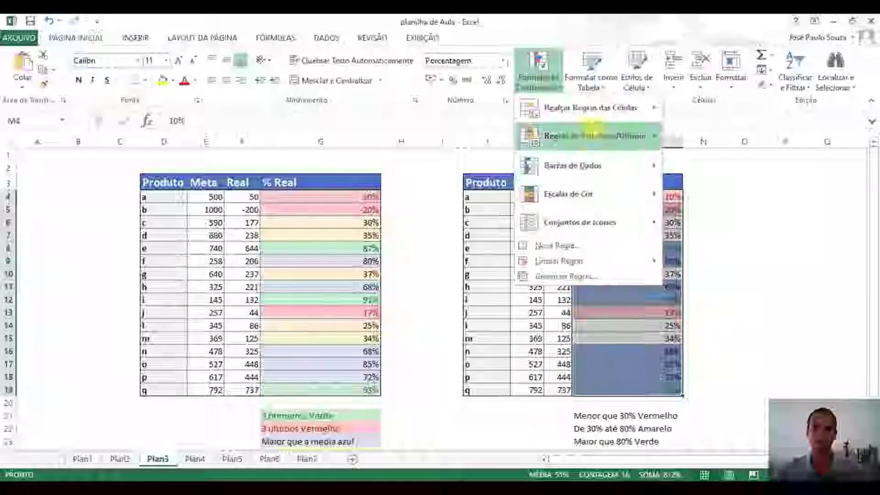
mouse_move(605, 135)
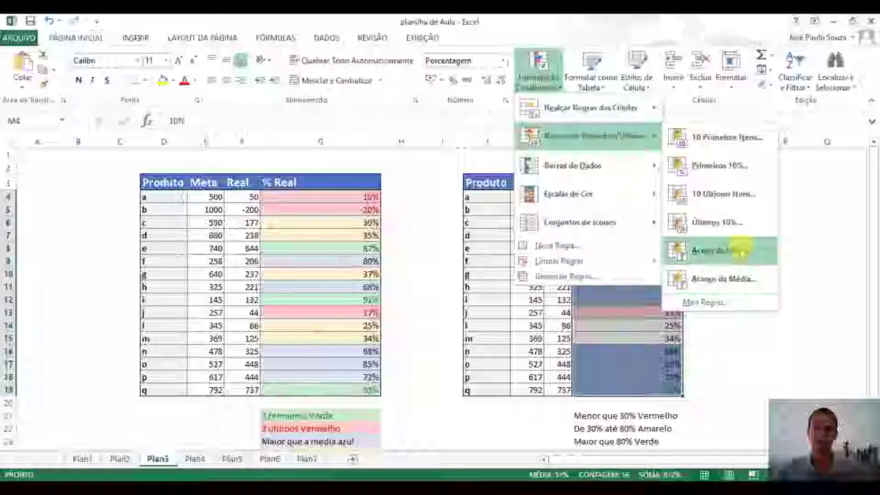
click(733, 281)
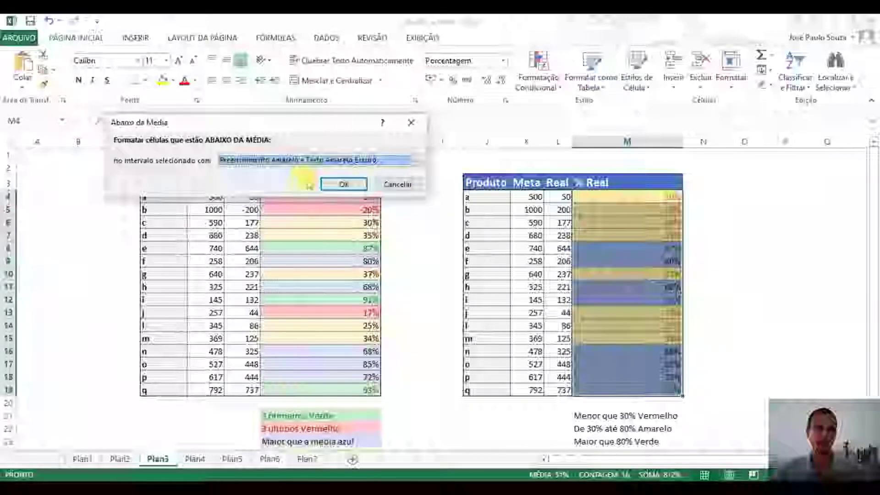
click(340, 189)
click(801, 224)
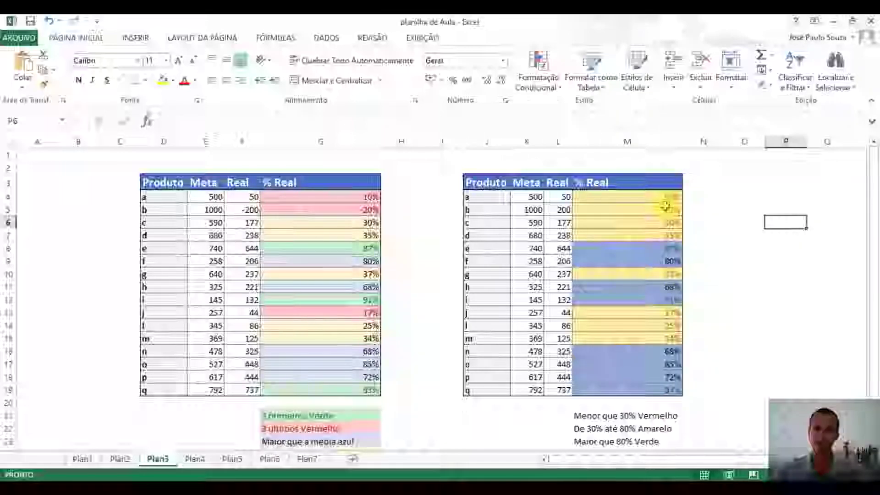
- In the conditional formatting rules manager for M4:M19, raise the Primeiros 3 rule to first priority
drag(596, 196, 583, 390)
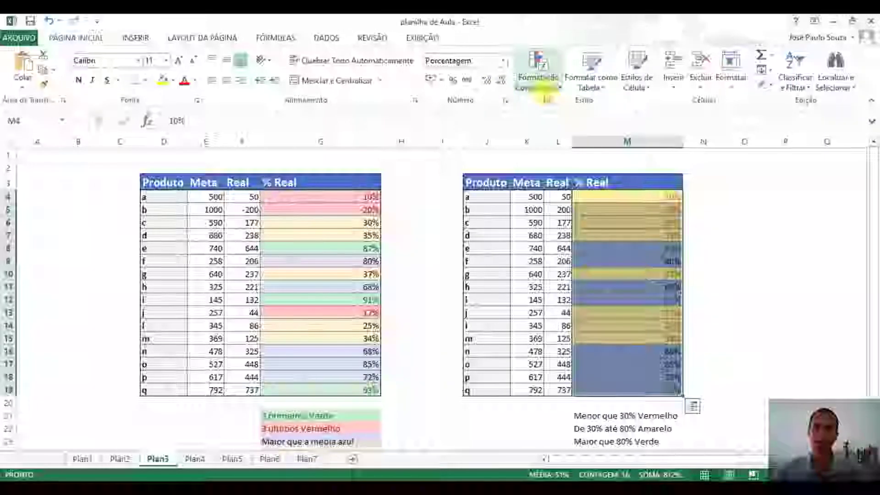
click(538, 76)
click(579, 277)
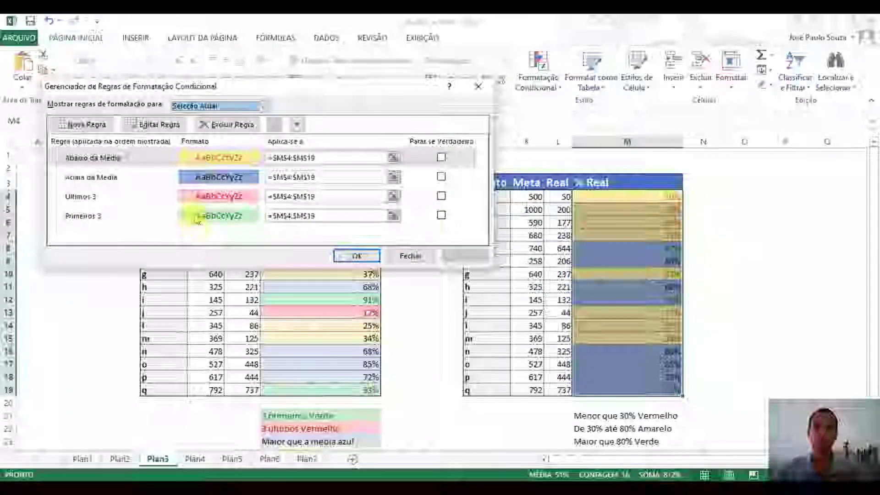
click(105, 216)
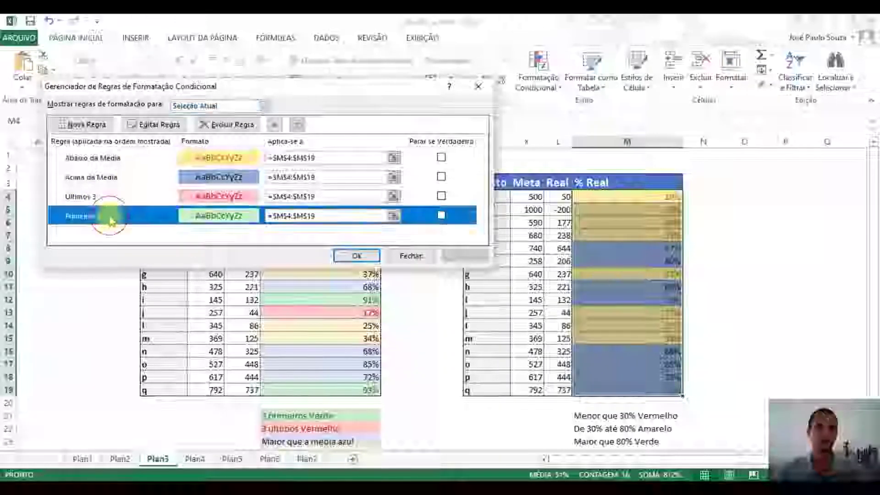
click(274, 124)
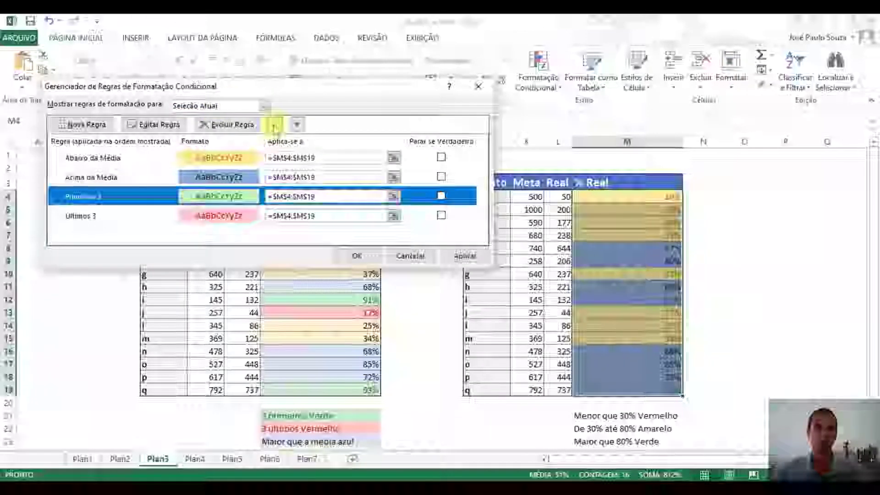
click(274, 124)
click(273, 125)
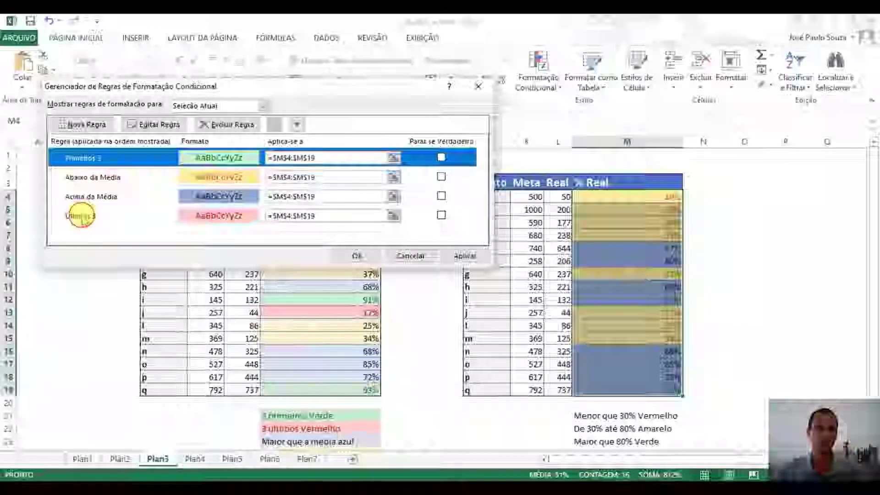
- Raise the Últimos 3 rule to second priority, above Abaixo da Média, and apply the new rule order
click(81, 216)
click(274, 124)
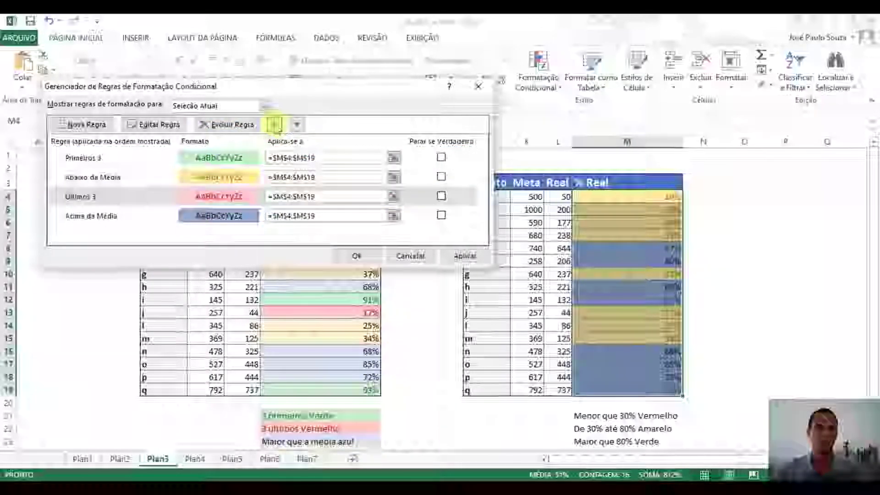
click(275, 125)
click(357, 256)
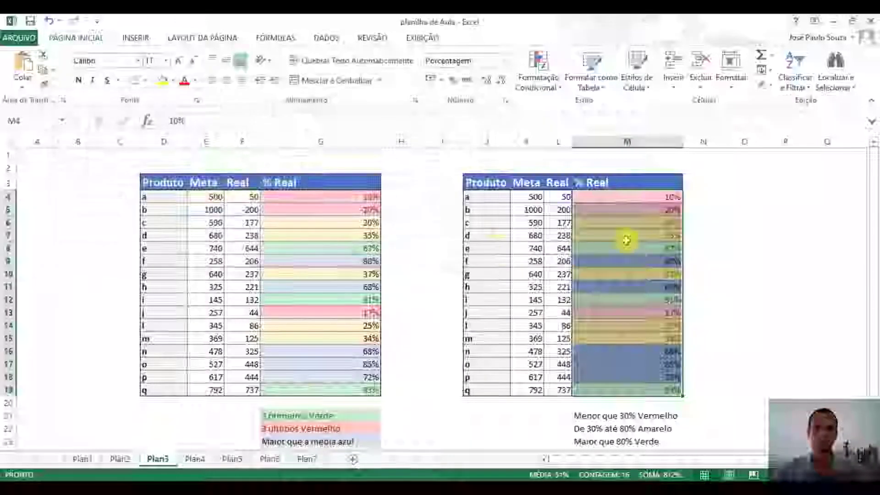
- Review the order and formats of the conditional formatting rules applied to M4:M19 in the rules manager
click(787, 251)
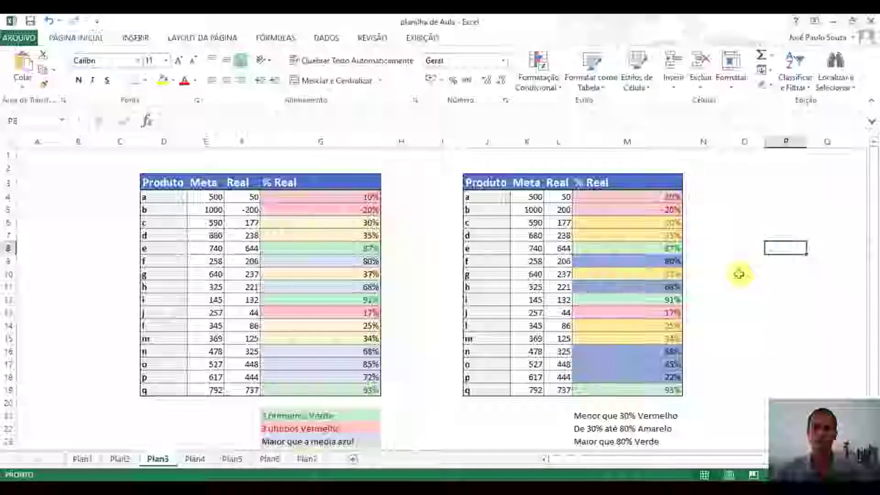
drag(648, 197, 652, 298)
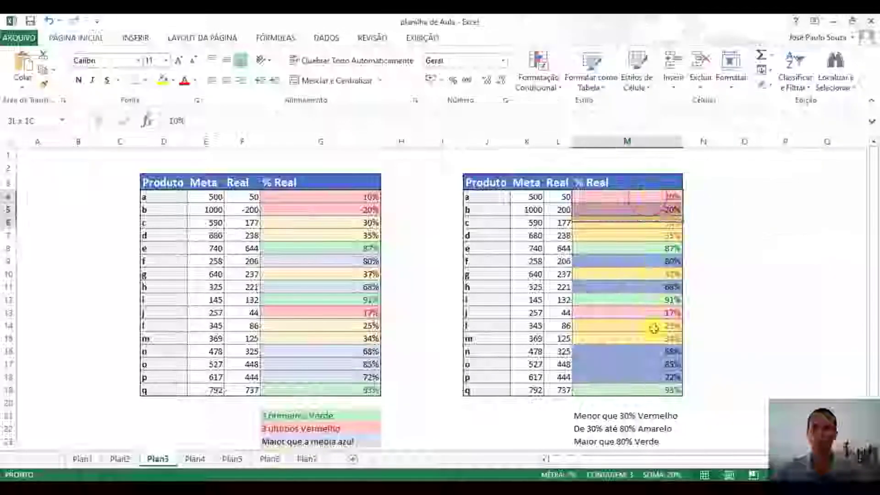
drag(657, 389, 656, 389)
click(538, 68)
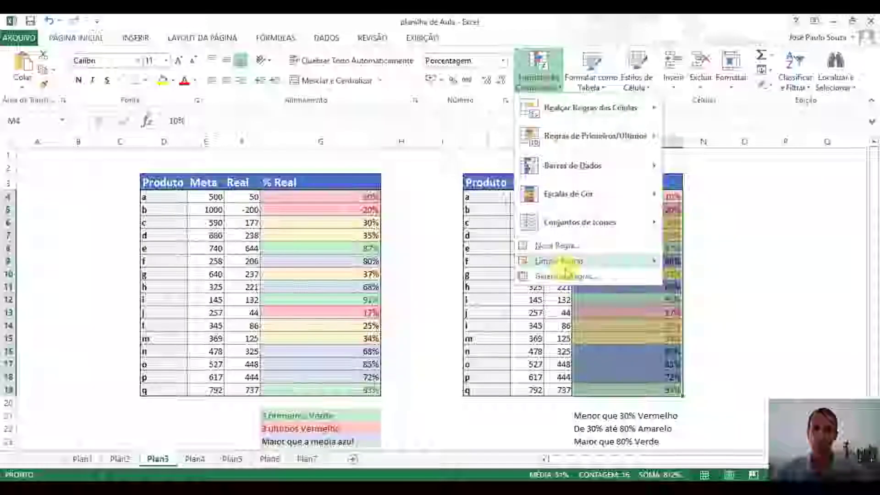
click(552, 276)
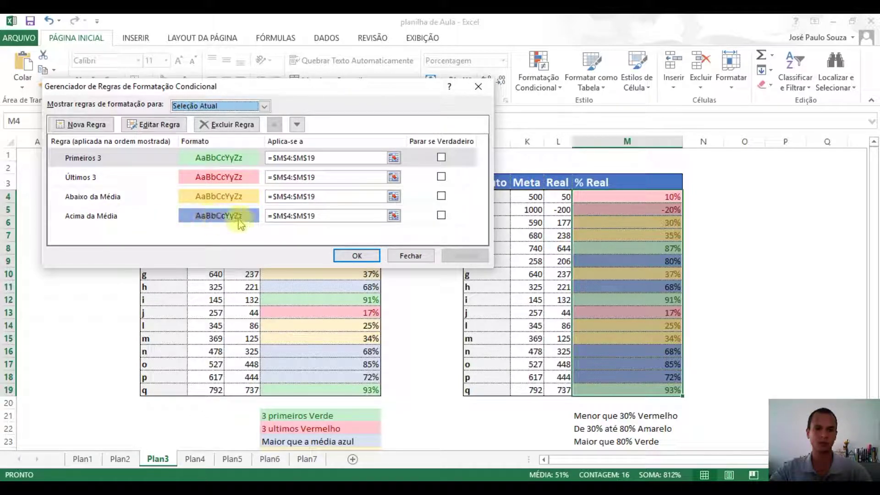
click(137, 222)
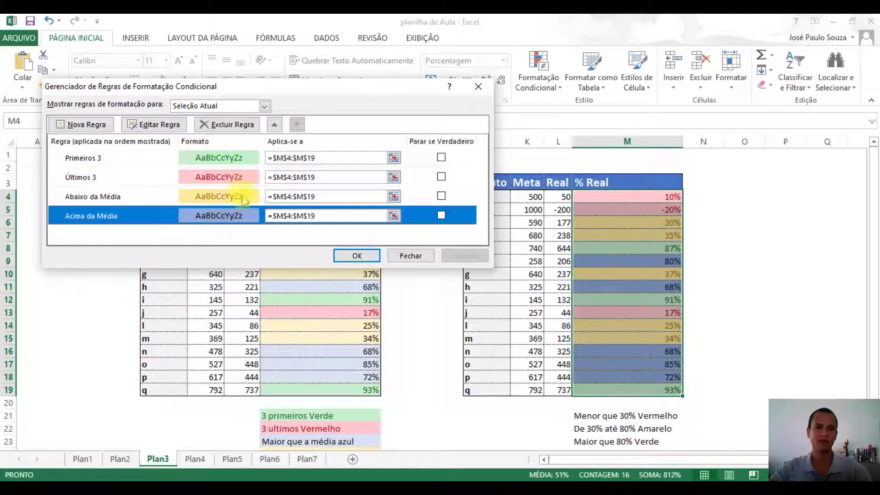
click(121, 161)
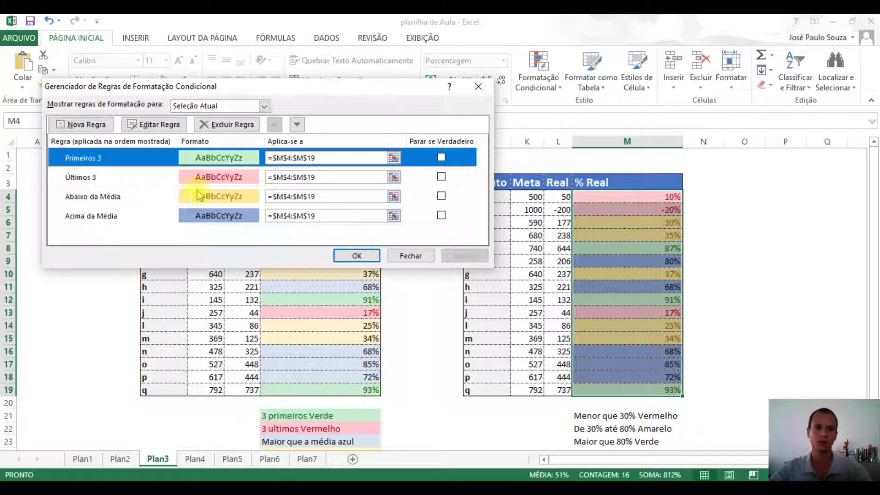
click(370, 259)
click(403, 257)
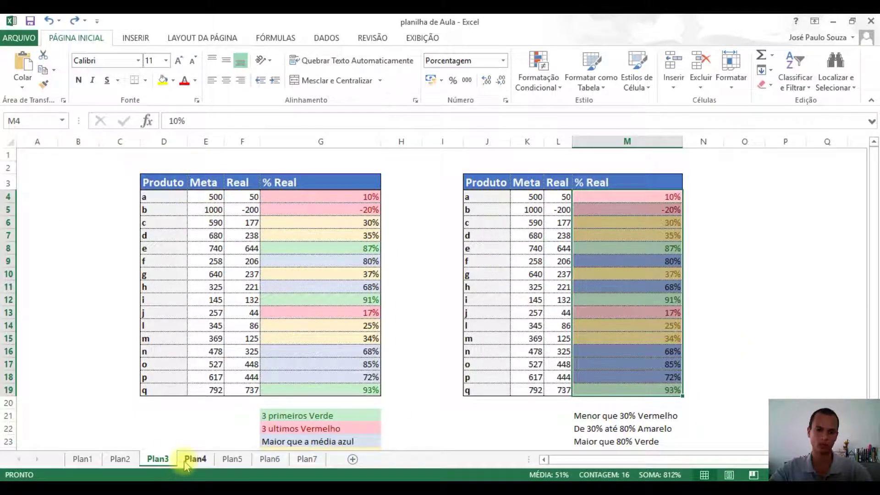
- Open the Plan4 worksheet
click(195, 460)
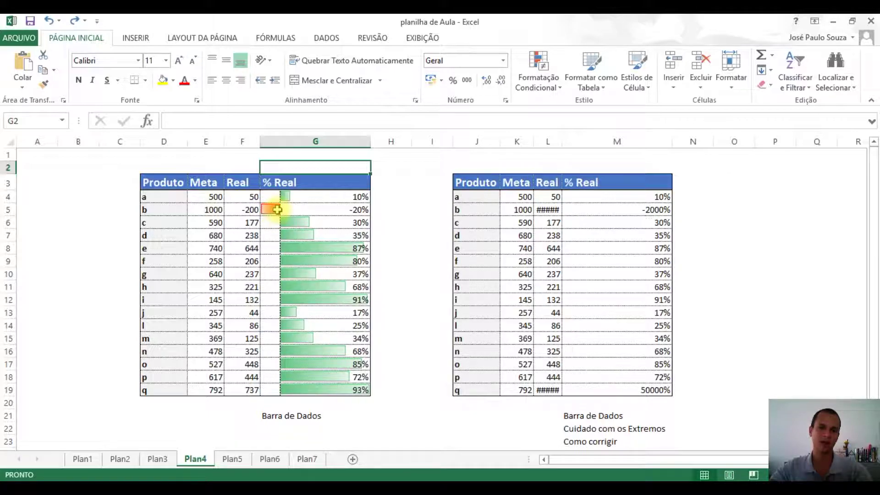
drag(648, 195, 648, 390)
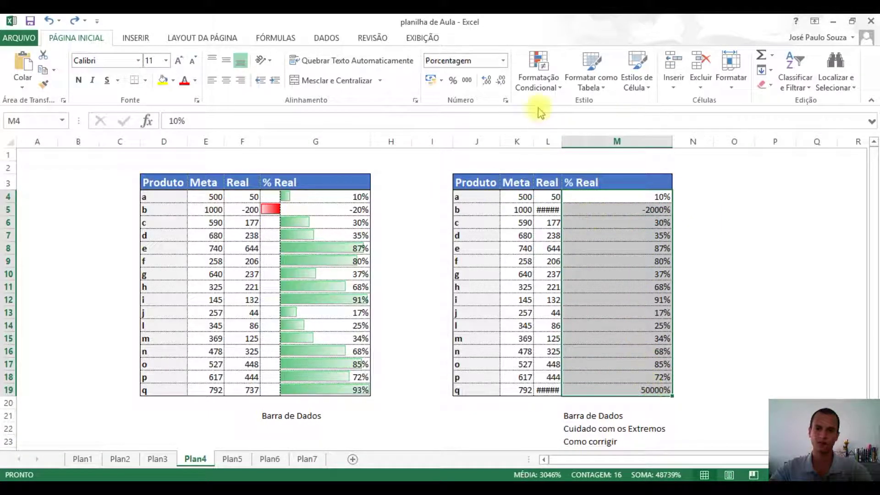
click(537, 81)
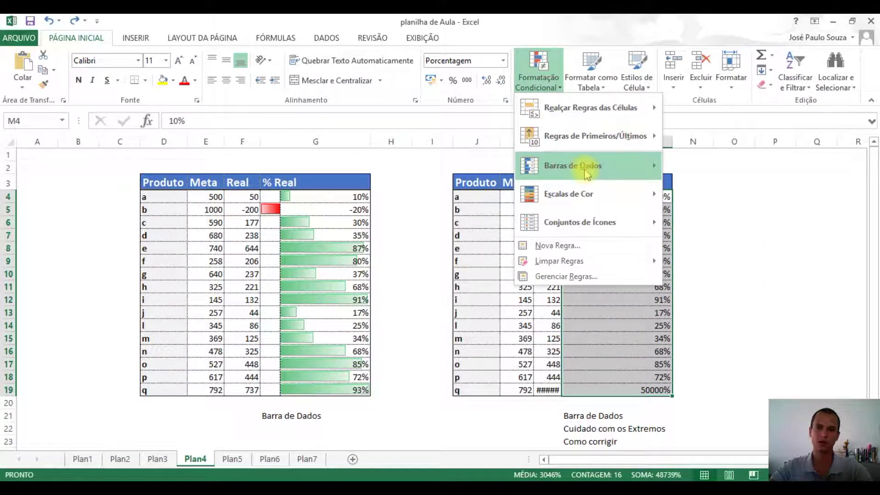
mouse_move(571, 169)
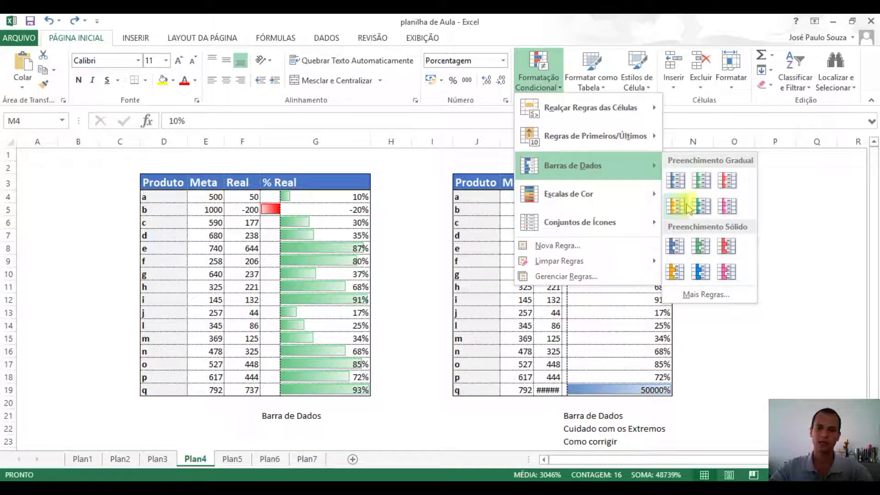
click(789, 342)
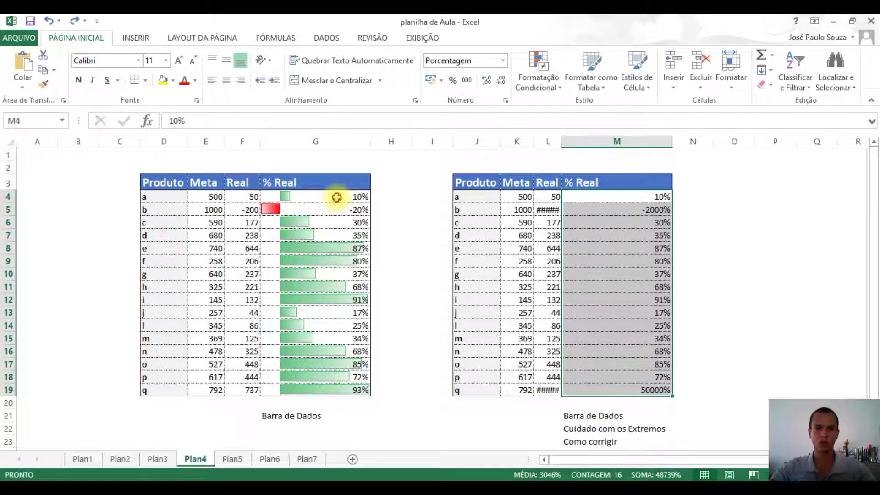
- Copy the % Real values from G4:G19 into M4:M19 without bringing over the data bars
drag(338, 196, 343, 387)
key(ctrl+c)
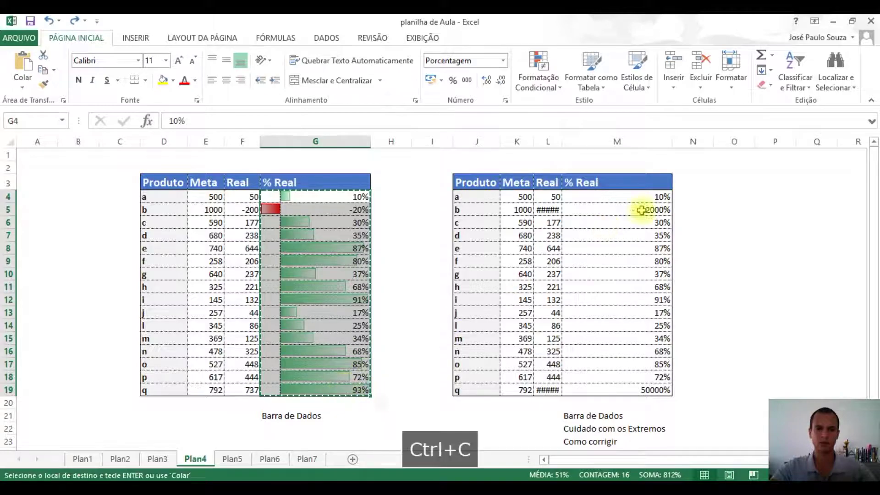
click(623, 195)
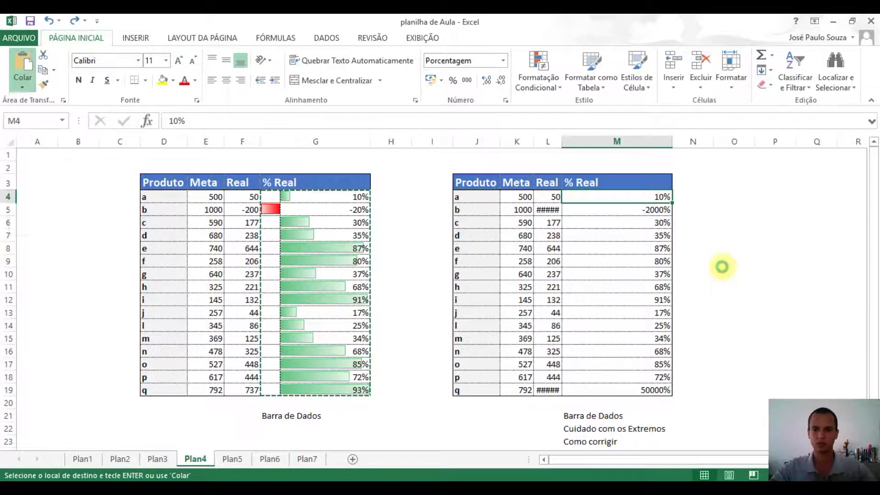
key(ctrl+v)
click(746, 298)
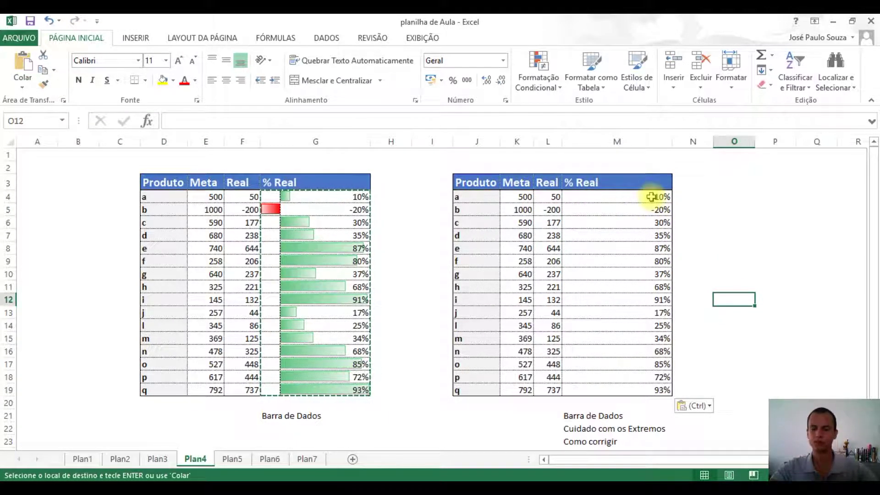
- Apply orange solid-fill data bars to the % Real values in M4:M19
drag(652, 196, 662, 391)
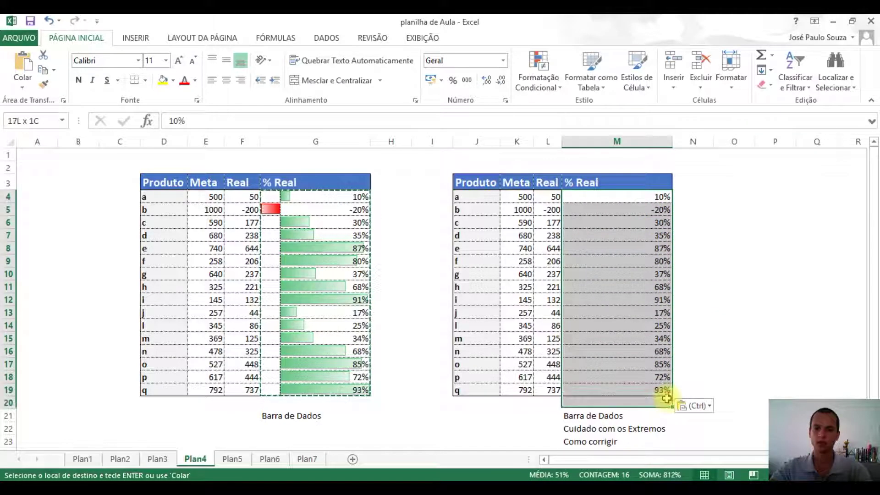
click(547, 92)
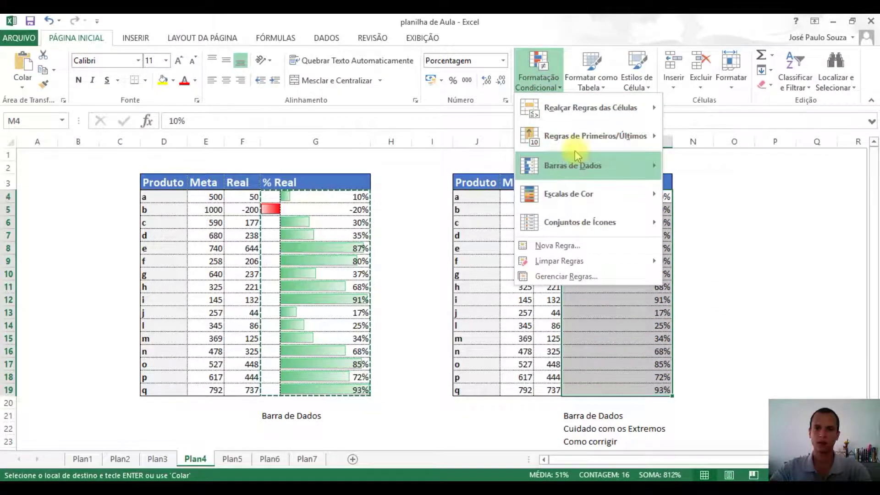
mouse_move(578, 165)
mouse_move(651, 194)
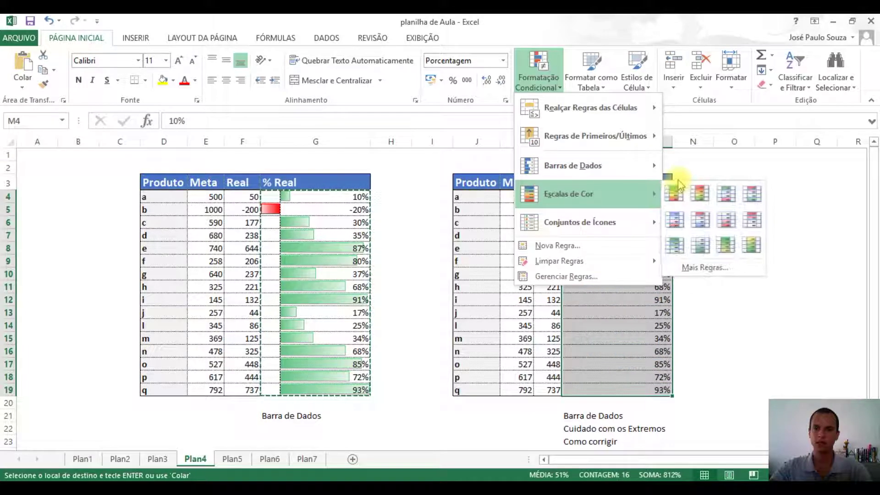
mouse_move(654, 167)
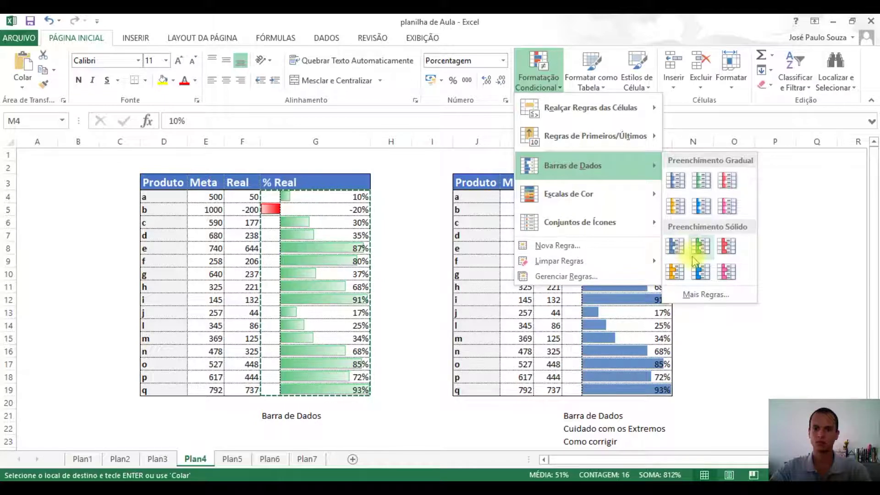
click(675, 271)
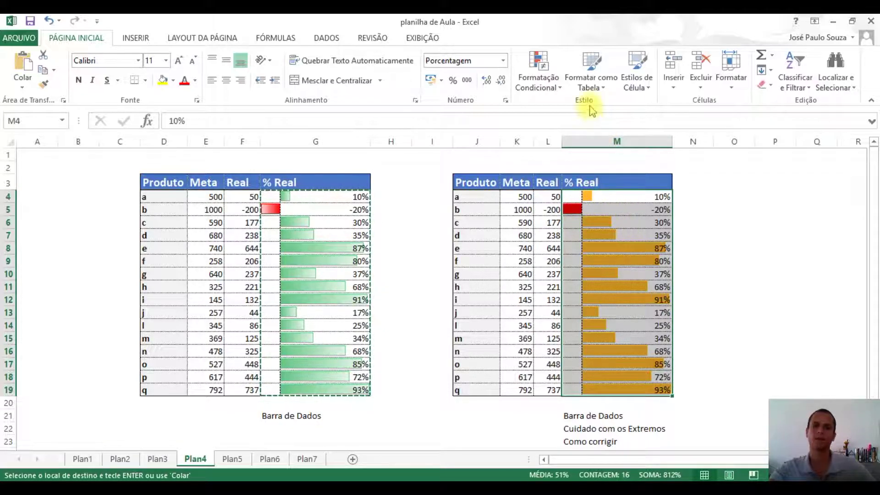
- Edit the data bar rule for M4:M19 so that negative bars use the standard purple fill colour
click(538, 73)
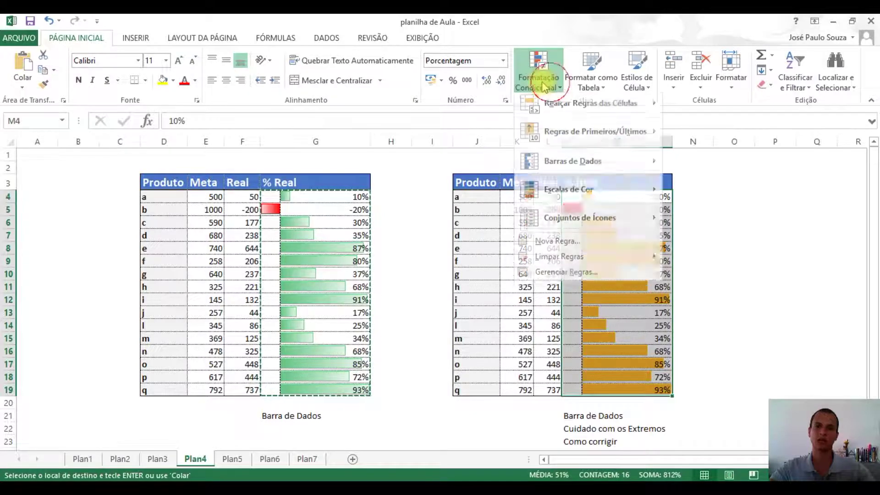
click(567, 277)
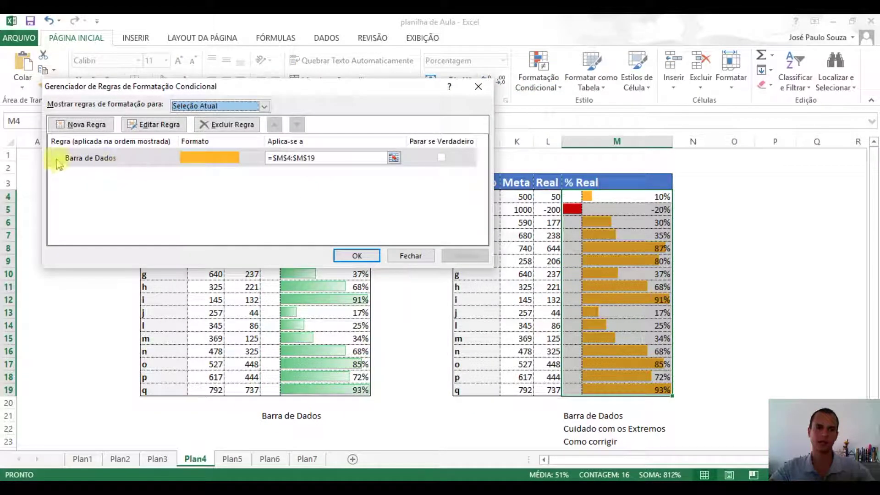
double_click(82, 164)
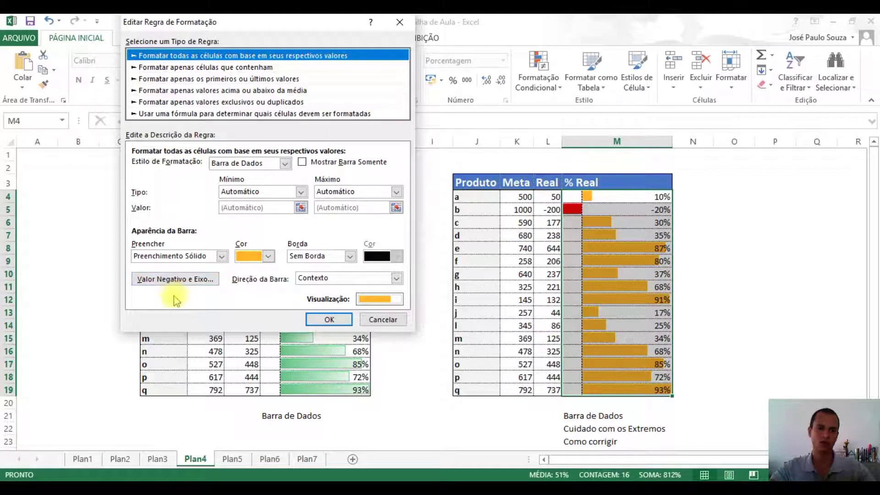
click(166, 280)
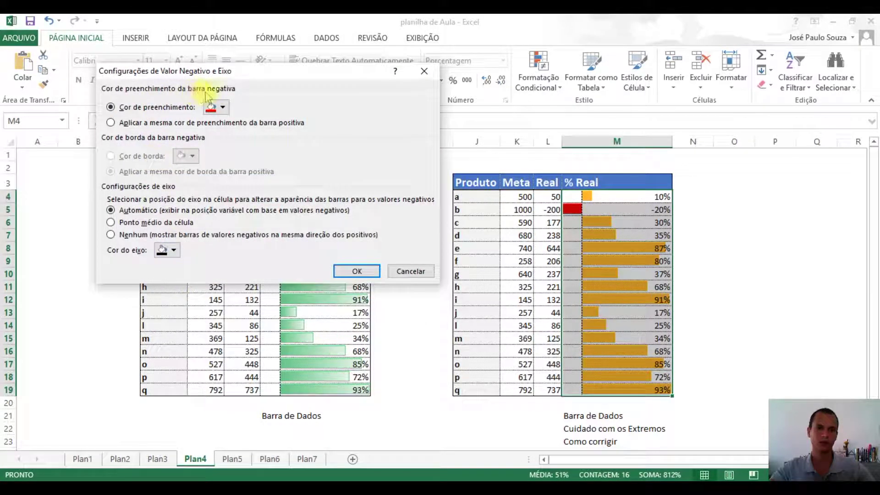
click(222, 108)
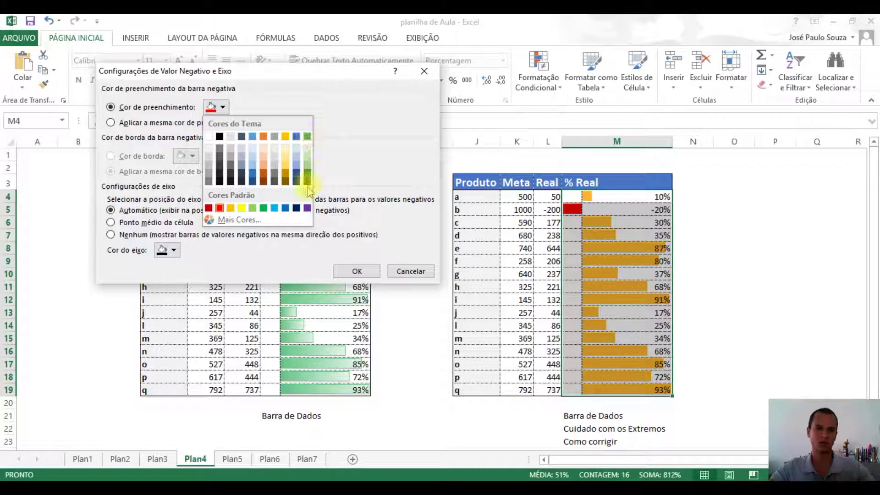
click(307, 209)
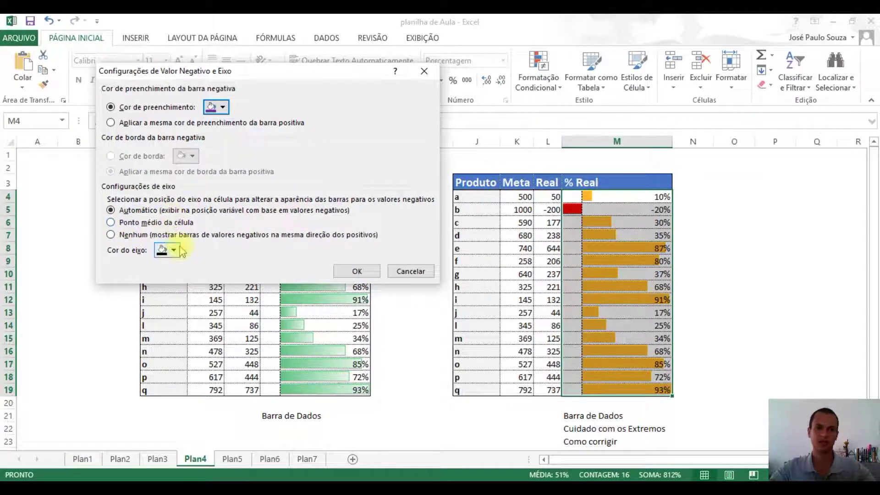
click(356, 271)
click(330, 318)
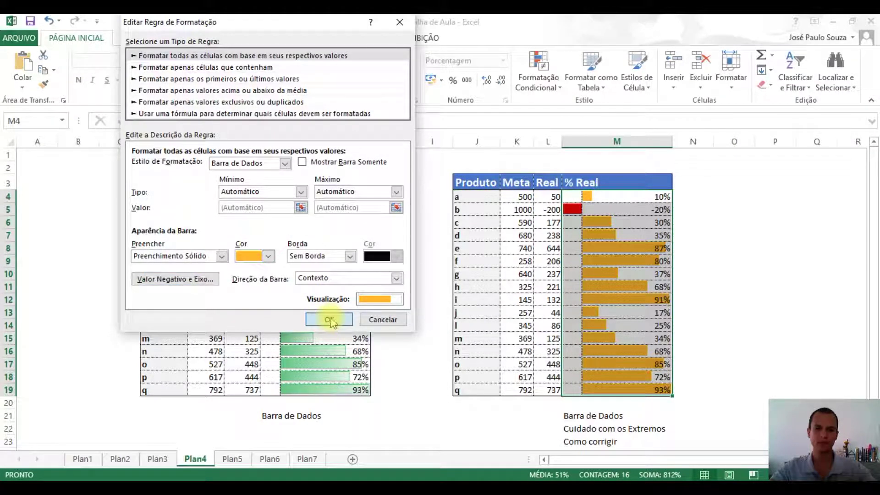
click(361, 255)
click(733, 248)
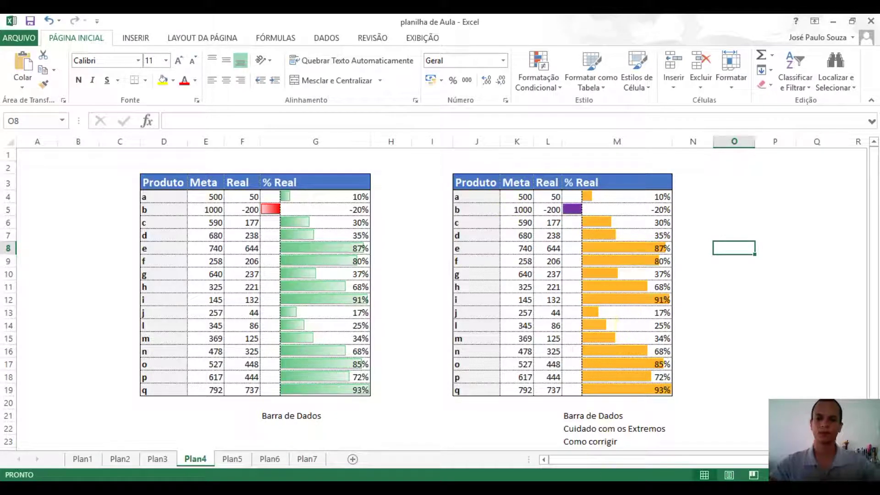
- Enter 500% as product q's % Real value in M19 to test an extreme value
scroll(733, 365, down, 1)
scroll(732, 365, up, 1)
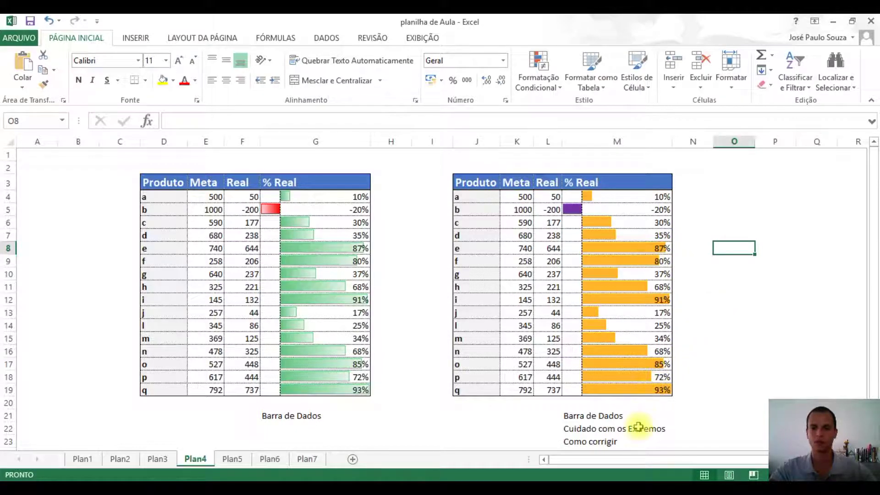
click(579, 429)
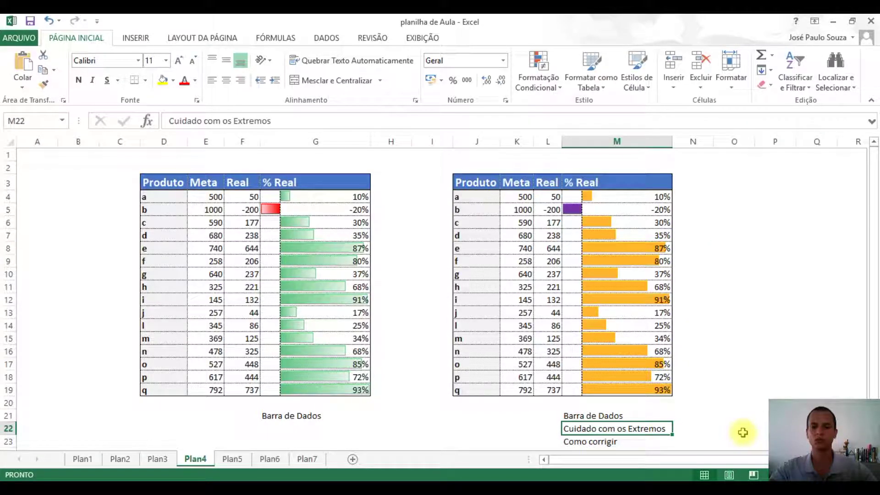
click(607, 391)
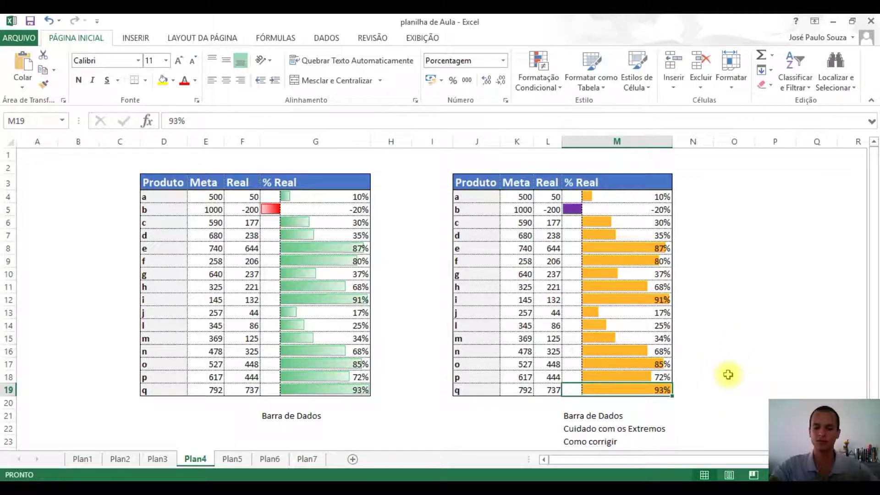
text(500)
key(Return)
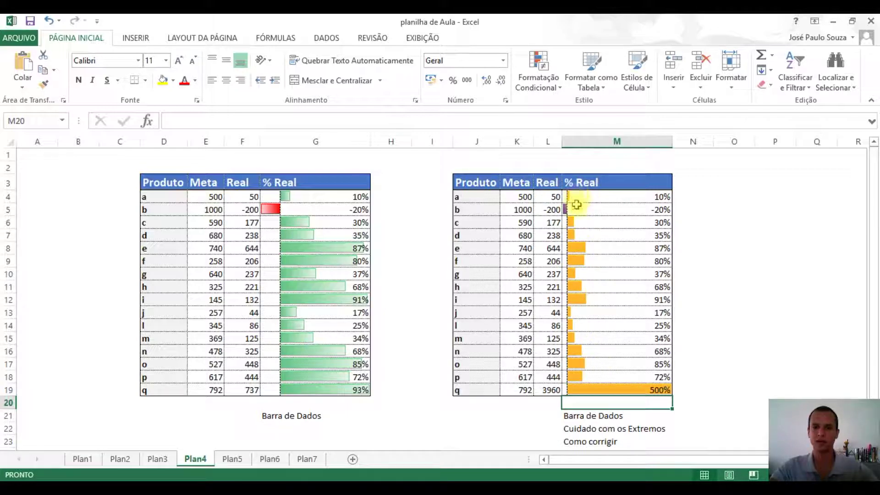
- Set product q's % Real value in M19 to 5000%
click(620, 387)
text(50)
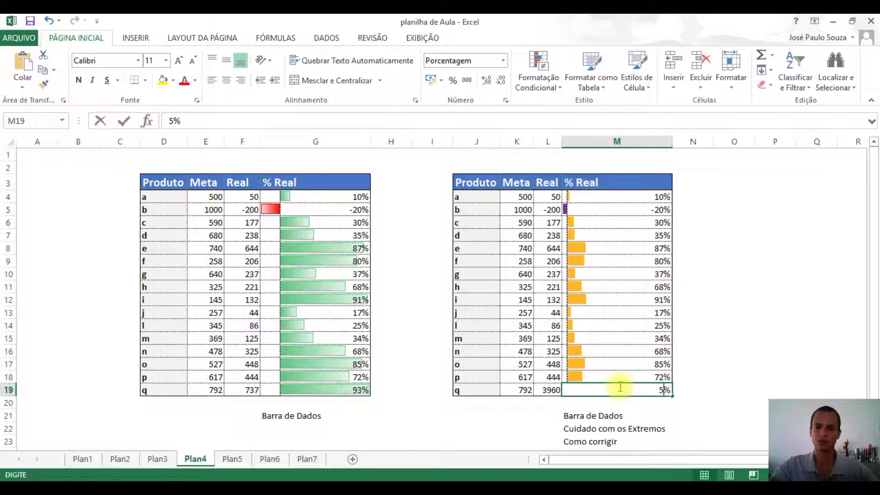
key(Return)
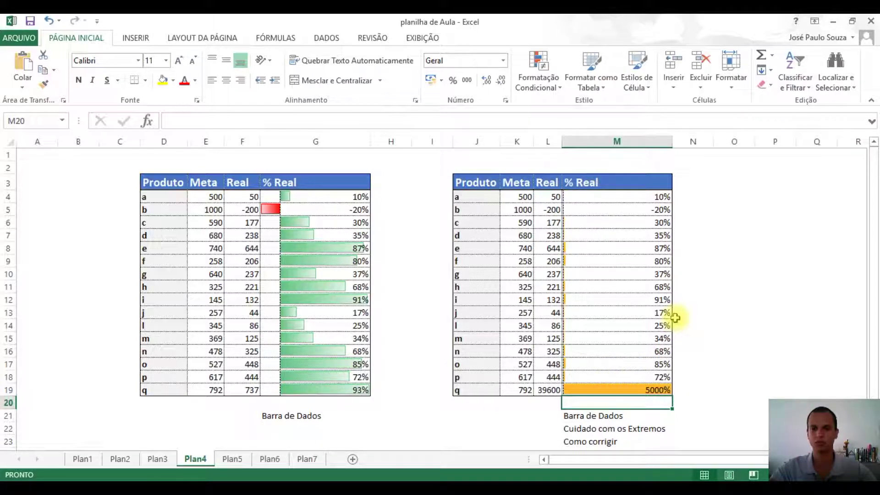
click(623, 388)
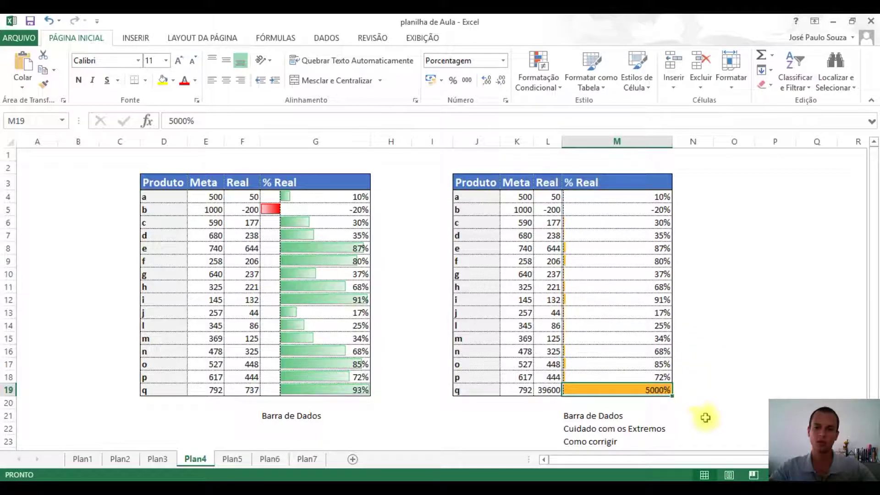
- Edit the data bar rule for M4:M19 so its maximum is of type Número with the value 1,5
drag(610, 196, 628, 389)
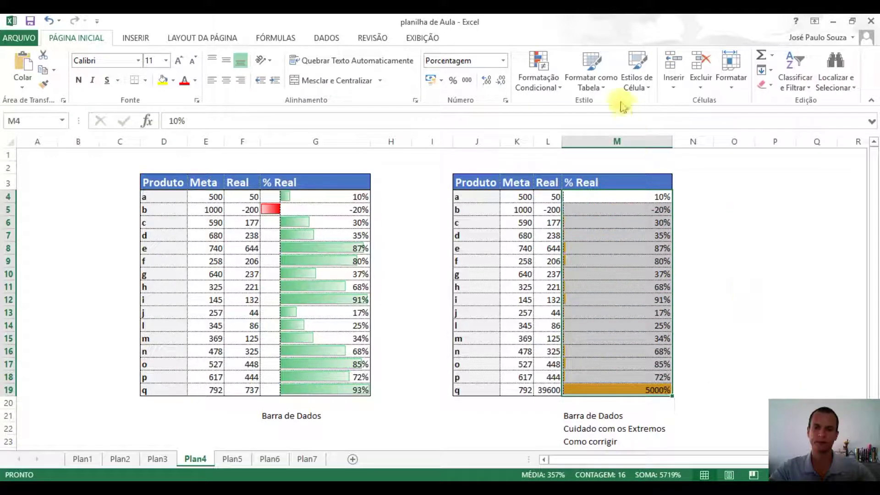
click(541, 89)
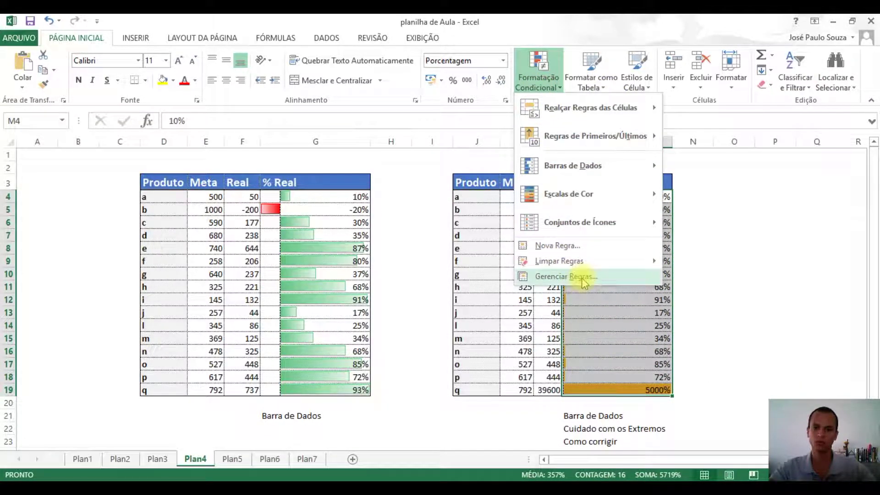
click(585, 277)
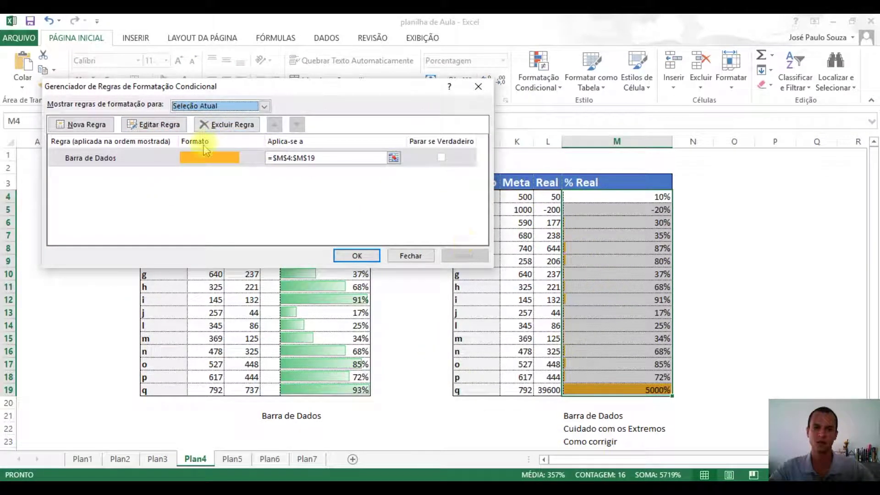
double_click(80, 159)
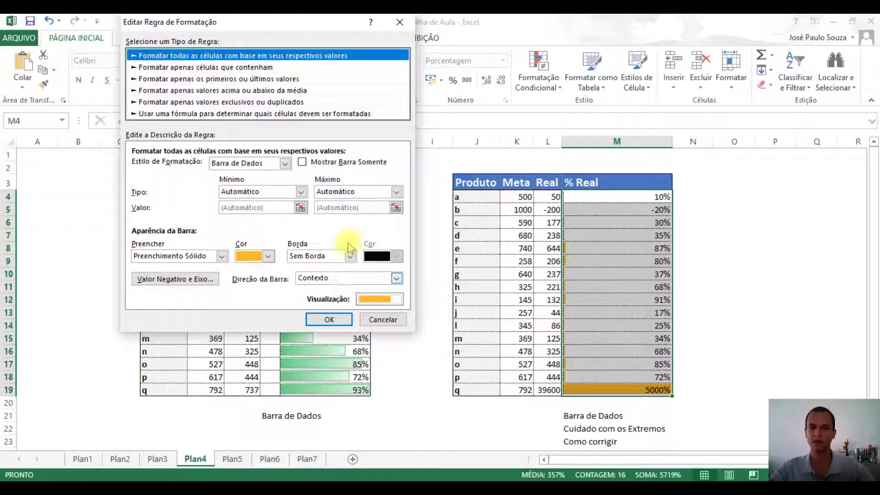
click(397, 191)
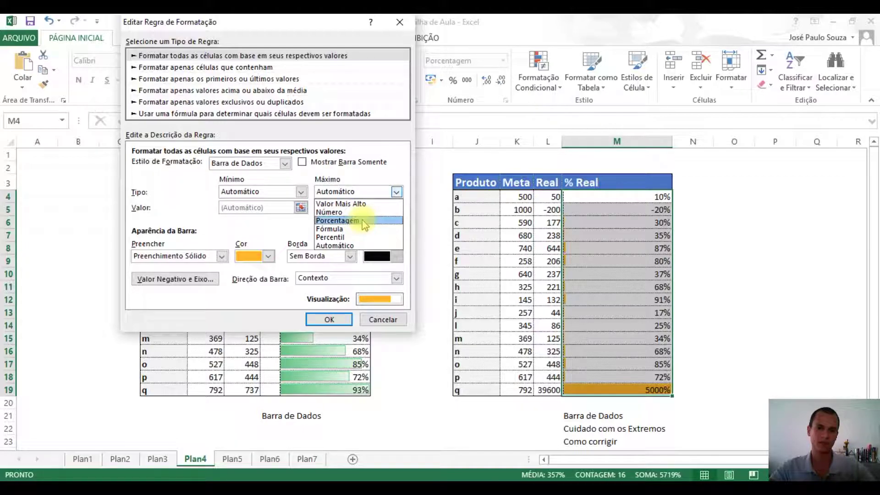
click(331, 212)
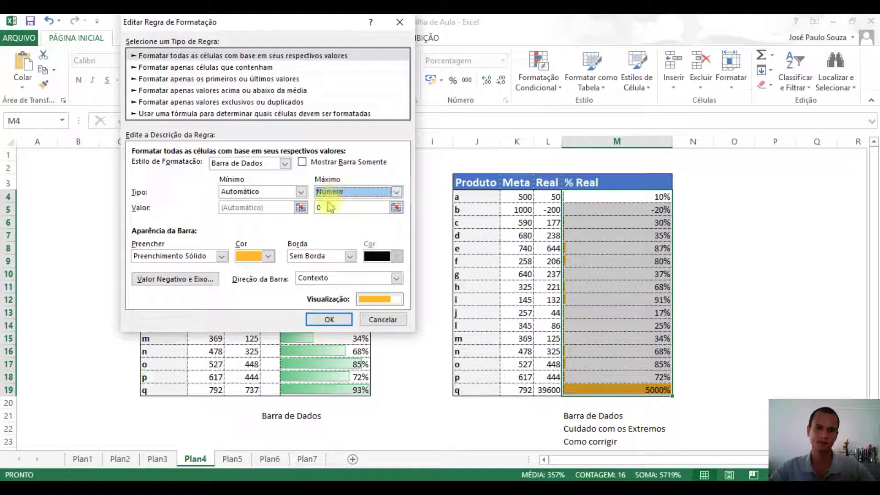
click(397, 191)
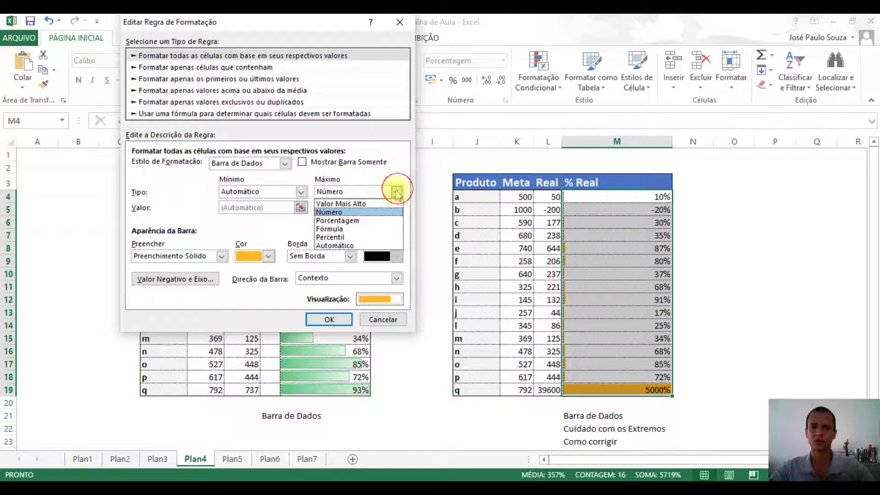
click(345, 214)
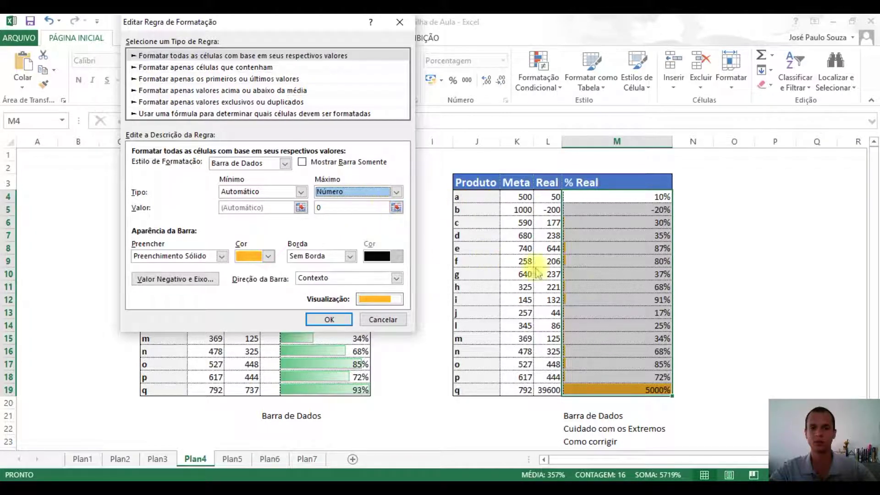
click(319, 209)
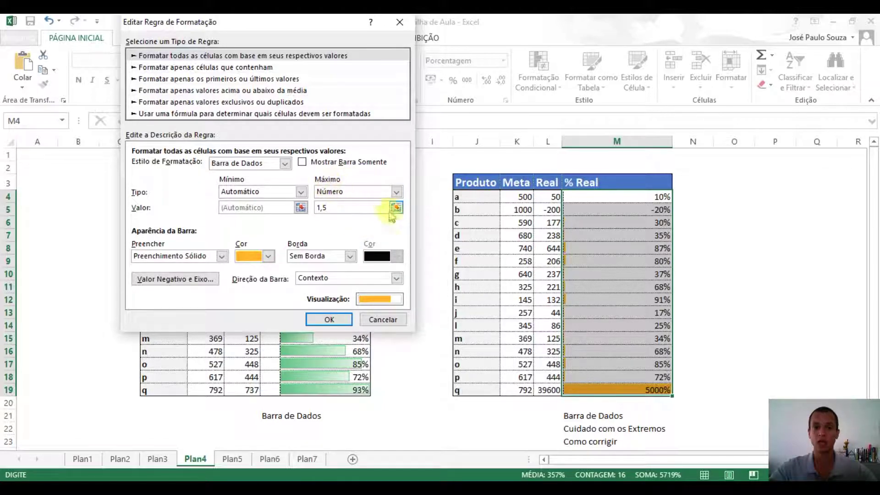
click(333, 319)
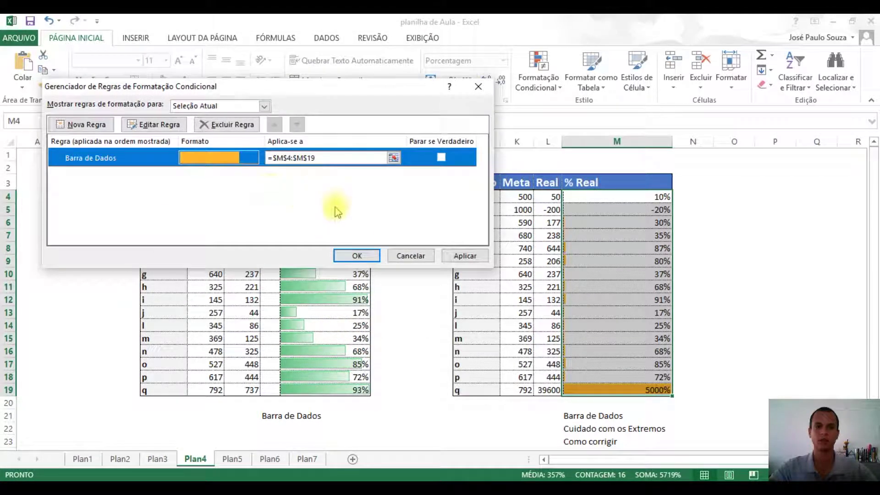
click(365, 258)
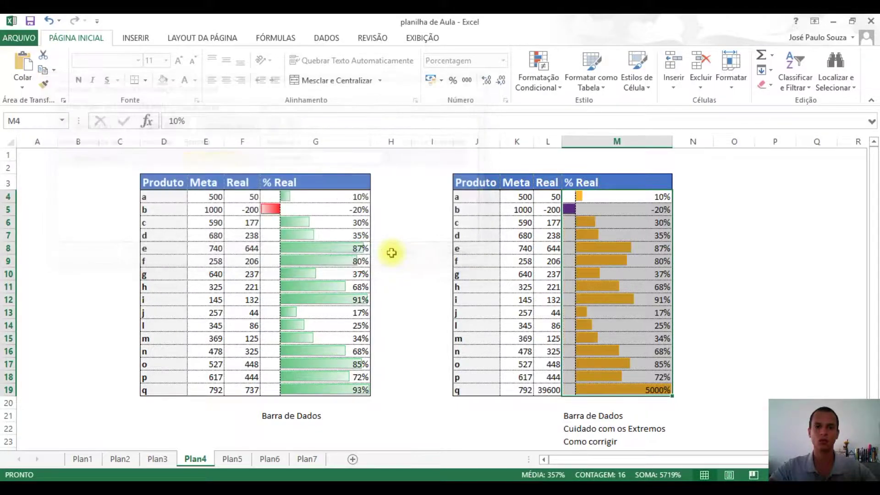
click(767, 326)
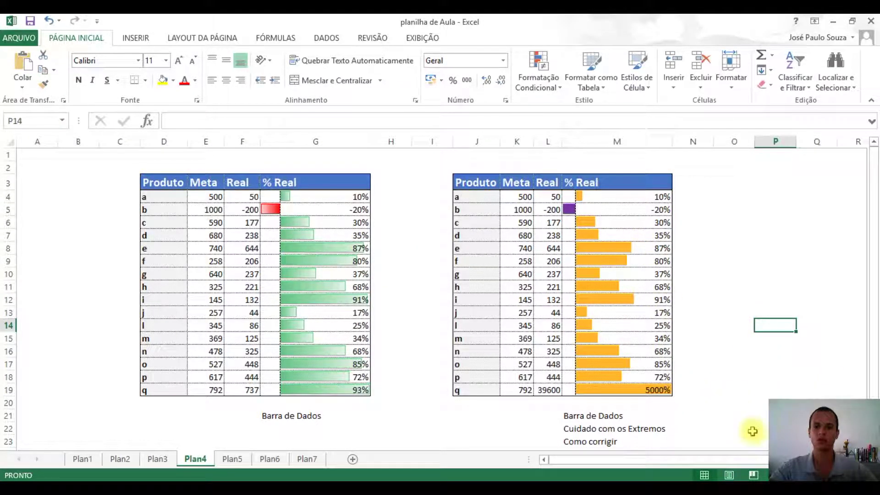
- Set product q's % Real value in M19 to 150%
click(619, 390)
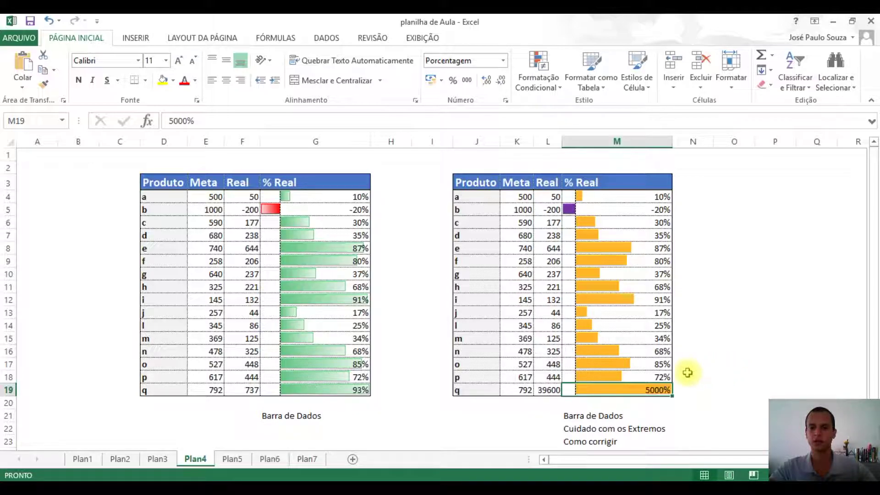
text(150)
key(Return)
key(Up)
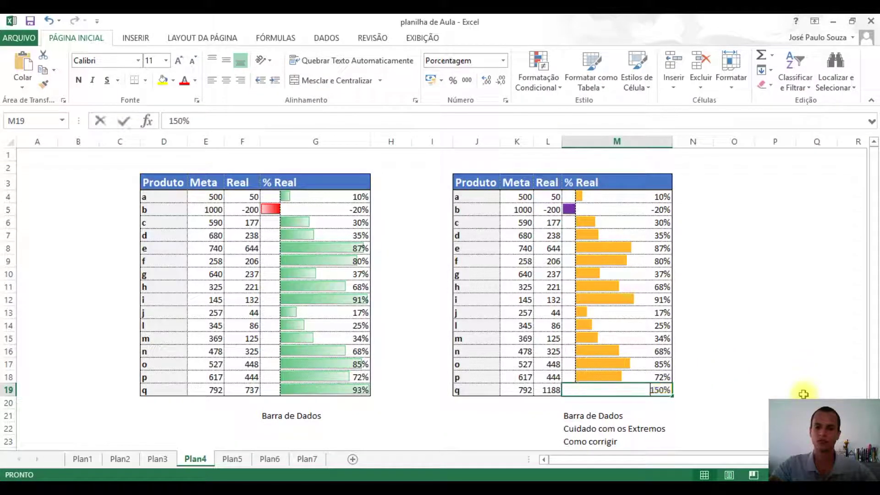
- Enter 50000% as product q's % Real value in M19 to test the capped data bar
text(50000)
key(Return)
key(Up)
key(Down)
key(Up)
- Set product q's % Real value in M19 to 130%
text(1)
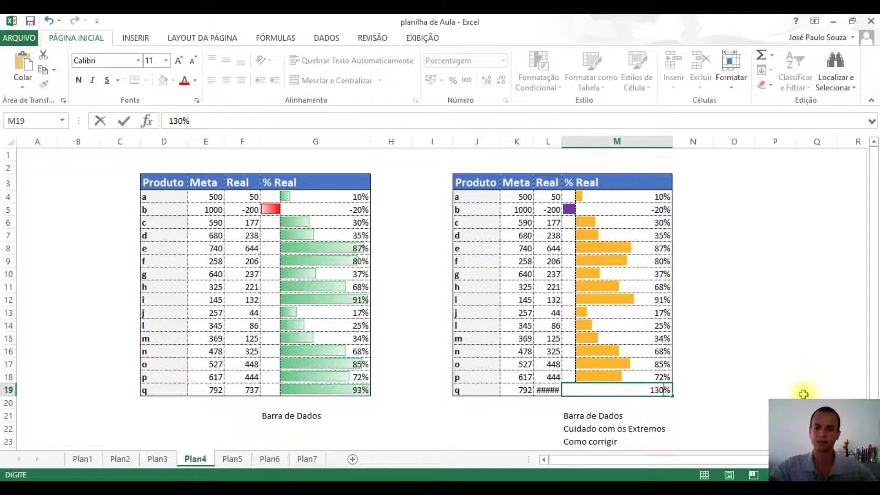
text(30)
key(Return)
key(Up)
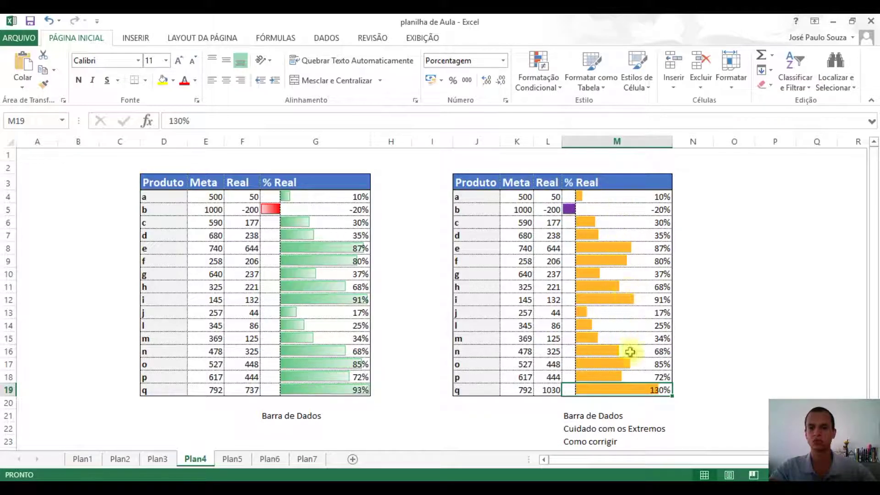
- Enter -5000% as product b's % Real value in M5 to test a negative extreme
click(615, 210)
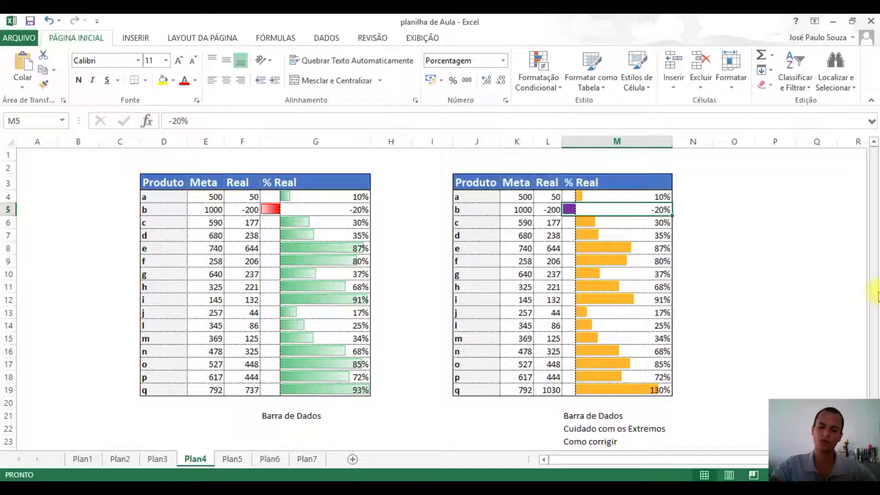
text(-5000)
key(Return)
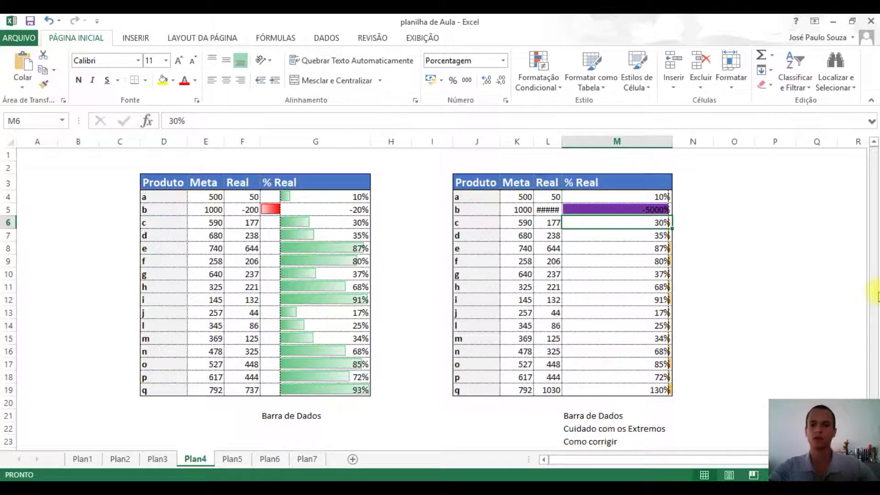
- Edit the data bar rule for M4:M19 so its minimum is of type Número with the value -0,5
drag(625, 195, 633, 398)
click(539, 76)
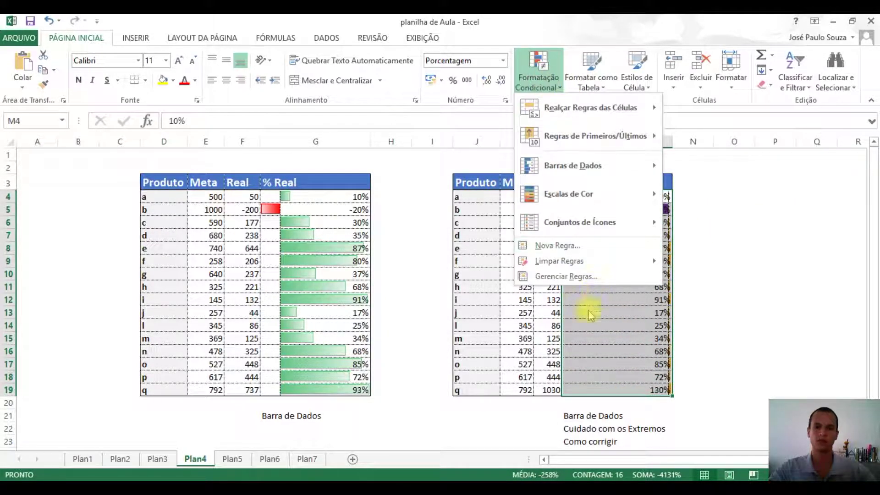
click(571, 276)
double_click(120, 158)
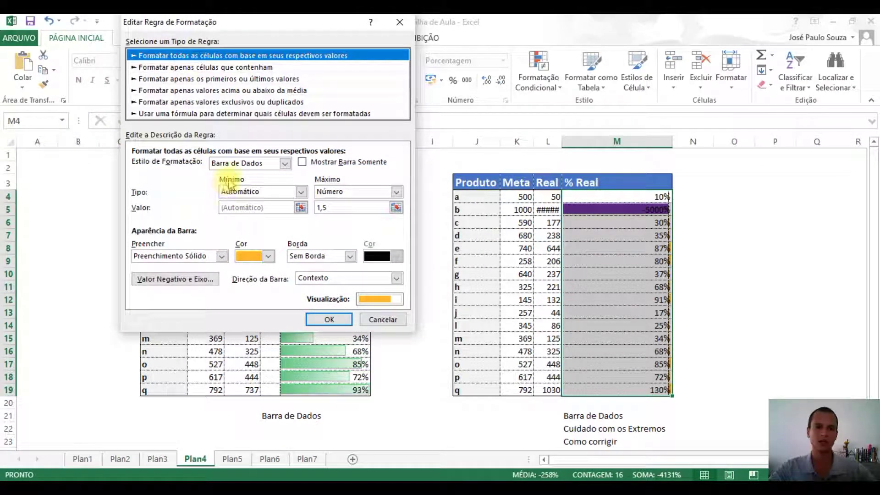
click(300, 191)
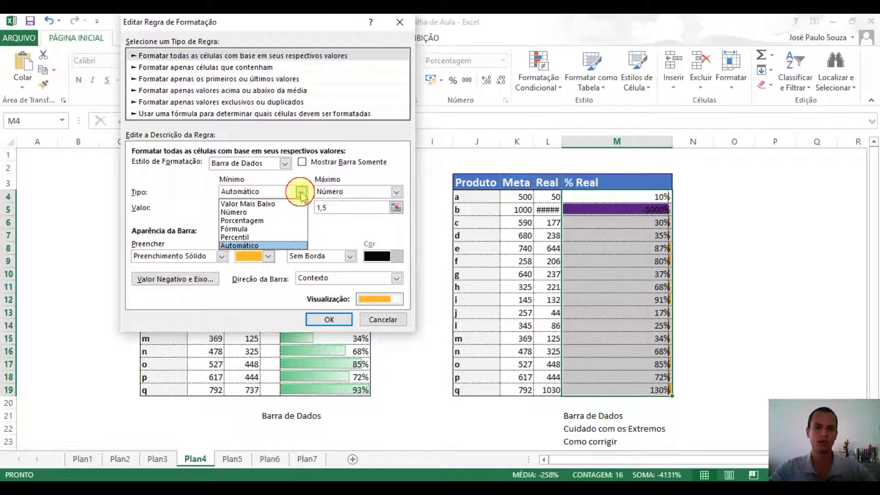
click(258, 213)
click(249, 209)
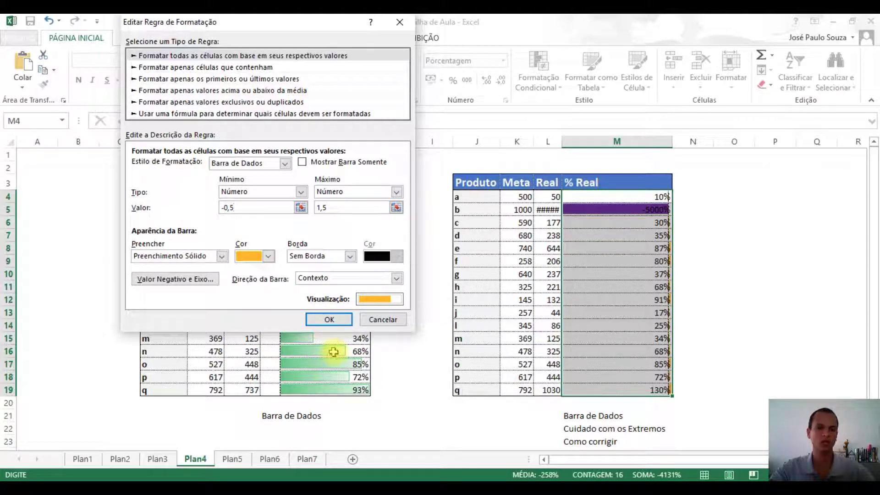
click(334, 320)
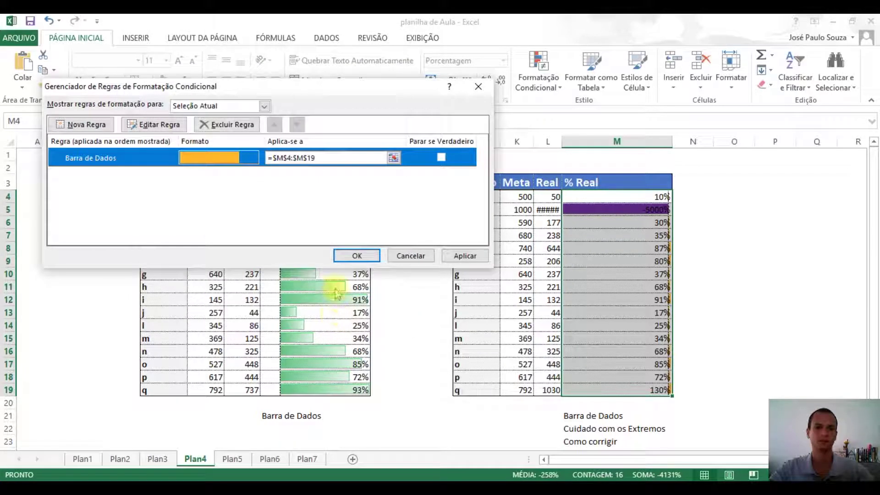
click(354, 258)
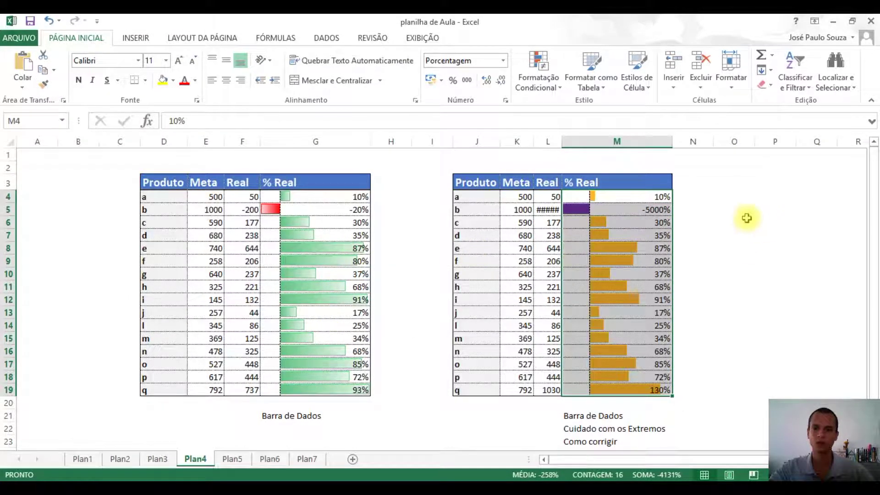
click(745, 220)
- Set product b's % Real value in M5 to -50%
click(643, 209)
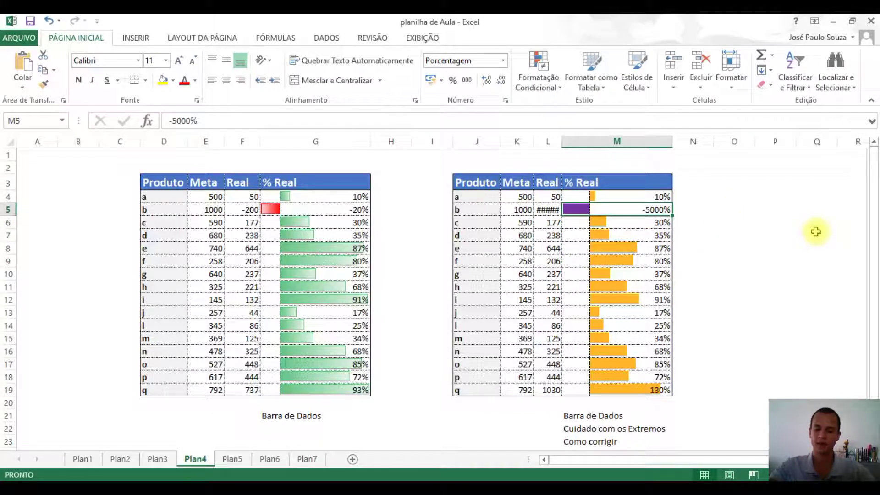
text(-50)
key(Return)
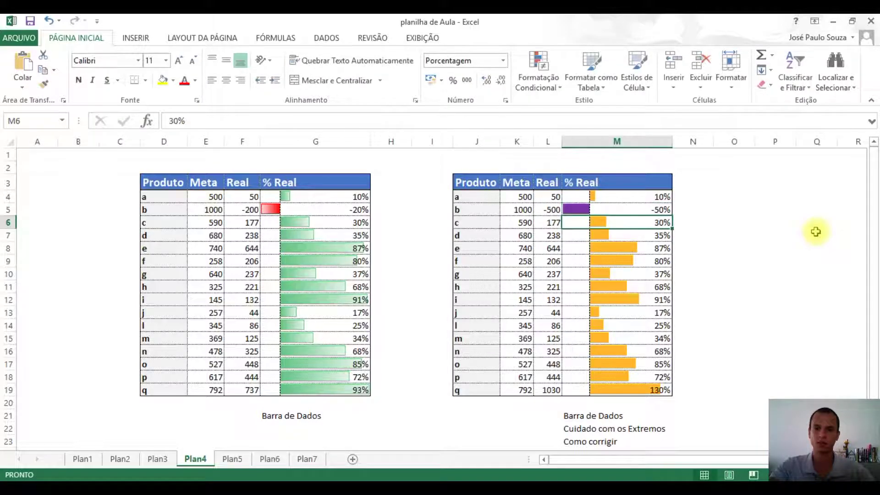
key(Up)
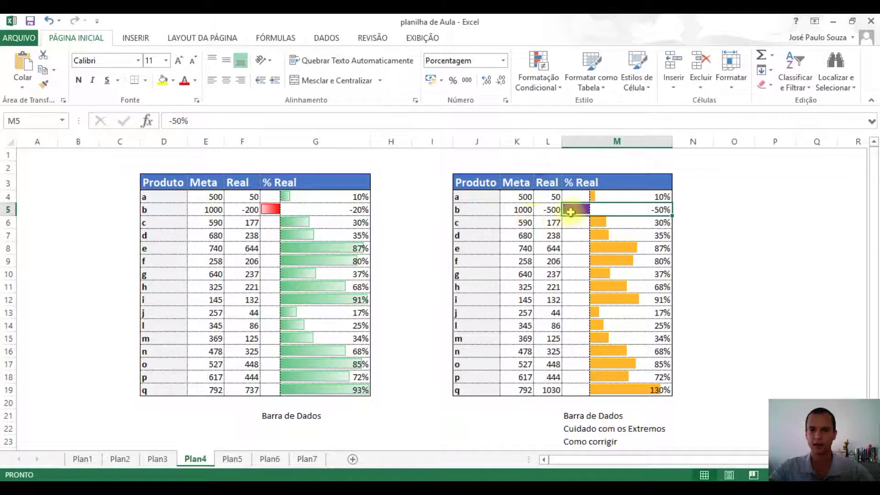
- Set product b's % Real value in M5 to -20%
click(721, 221)
click(635, 210)
text(-20)
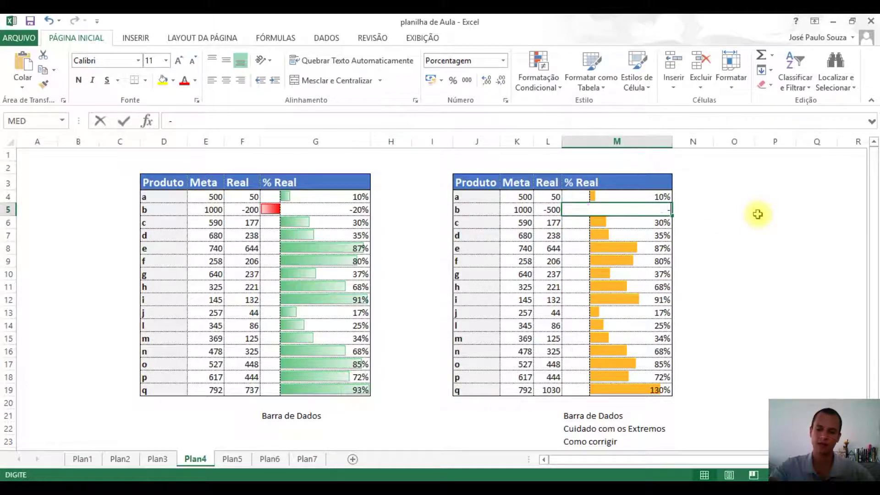
key(Return)
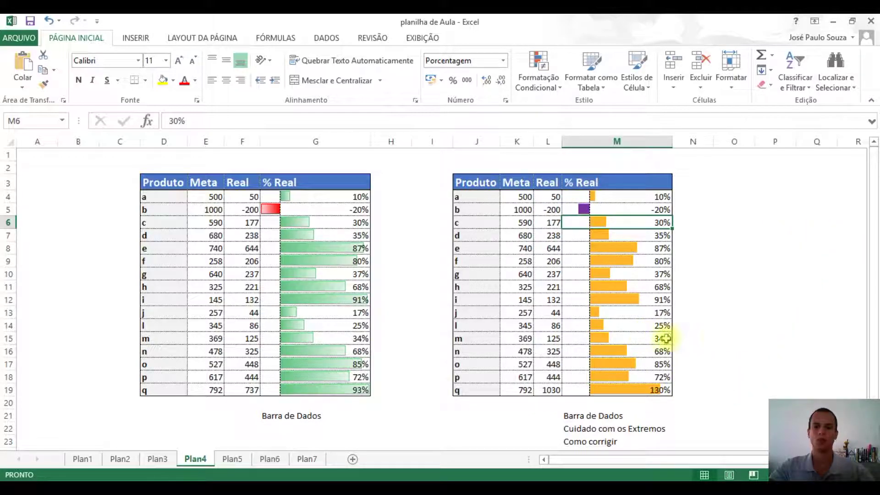
scroll(698, 271, down, 1)
scroll(698, 271, up, 1)
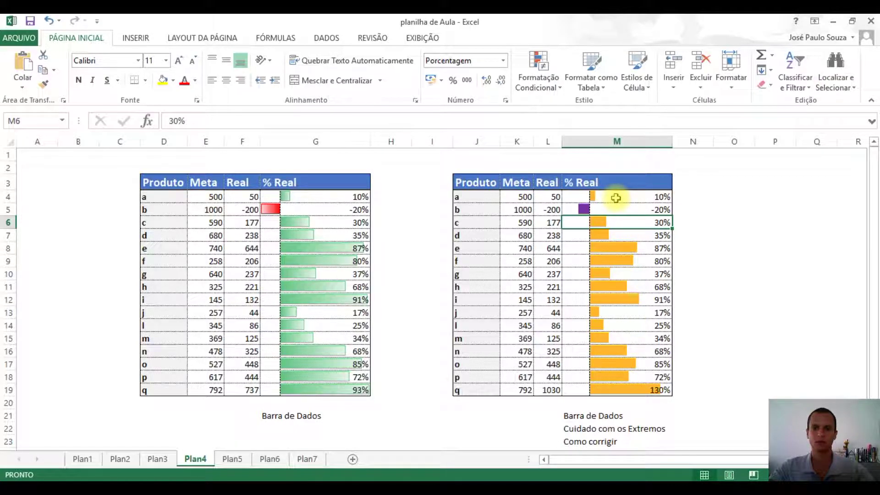
- Open the Plan5 sheet and select the unformatted % Real cells M4:M19
click(233, 460)
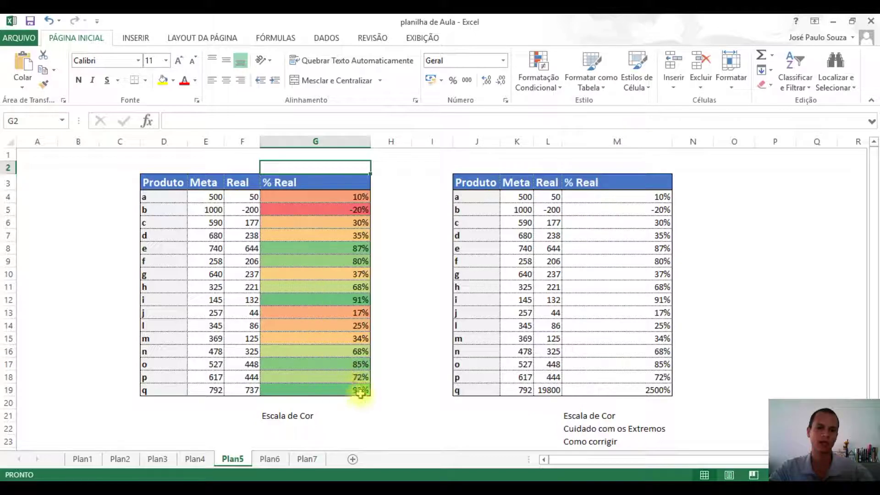
click(632, 196)
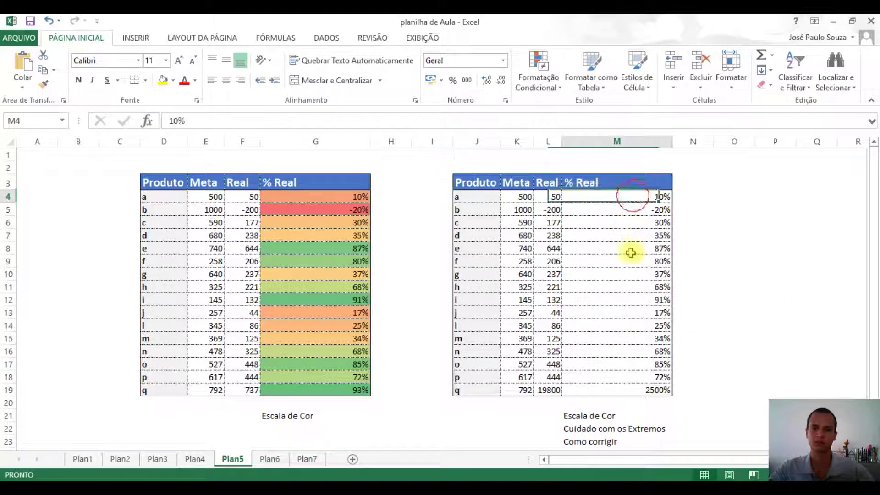
drag(630, 253, 639, 393)
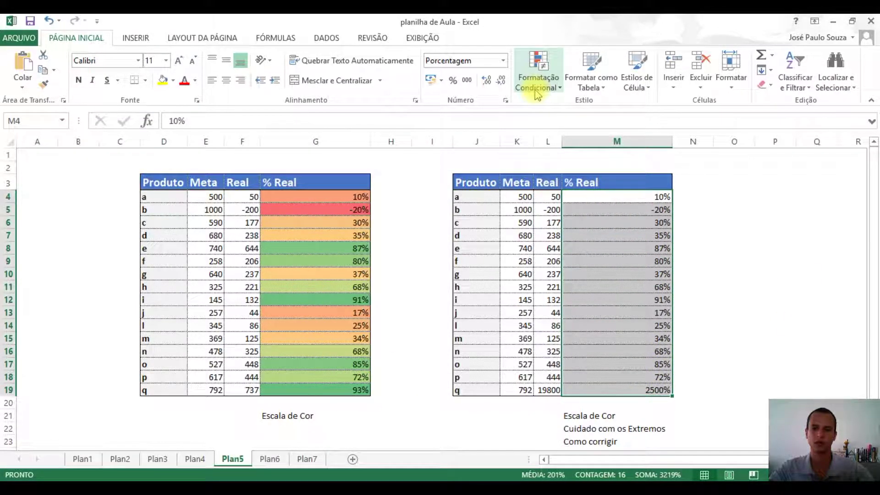
- Copy the % Real values in G4:G19 of the first table into M4:M19 of the second table
click(304, 222)
drag(304, 195, 311, 388)
key(ctrl+c)
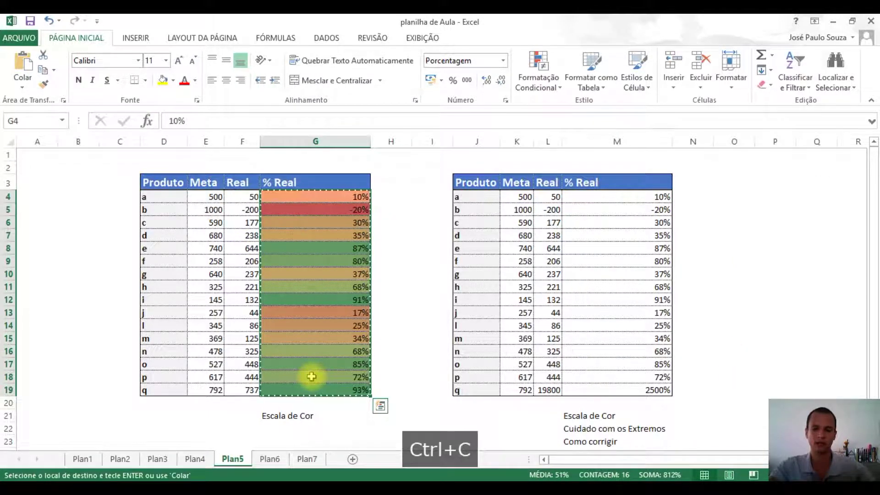
key(Right)
key(Right)
key(Right)
key(Right)
key(Right)
key(Right)
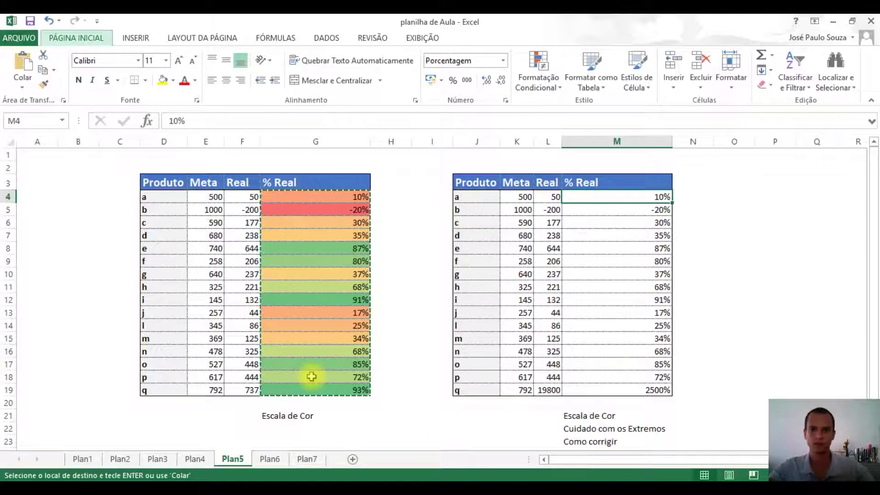
key(ctrl+v)
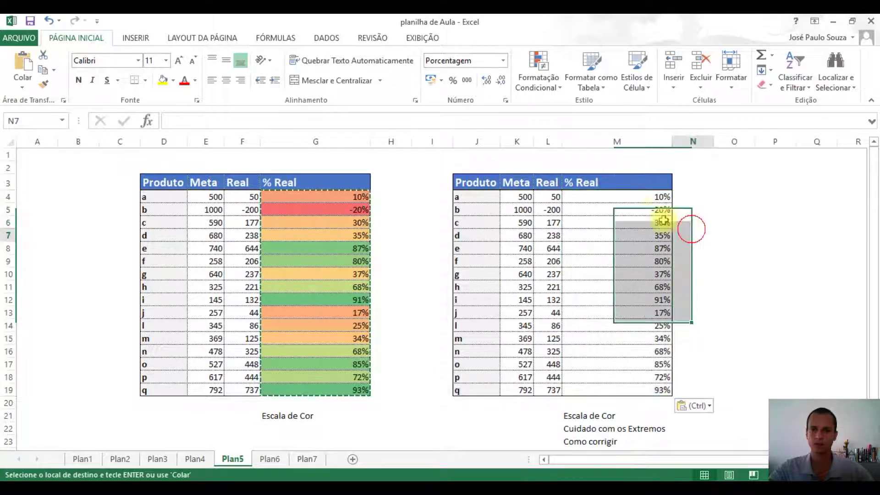
- Apply the green-yellow-red colour scale to the second table's % Real cells M4:M19
drag(639, 196, 640, 390)
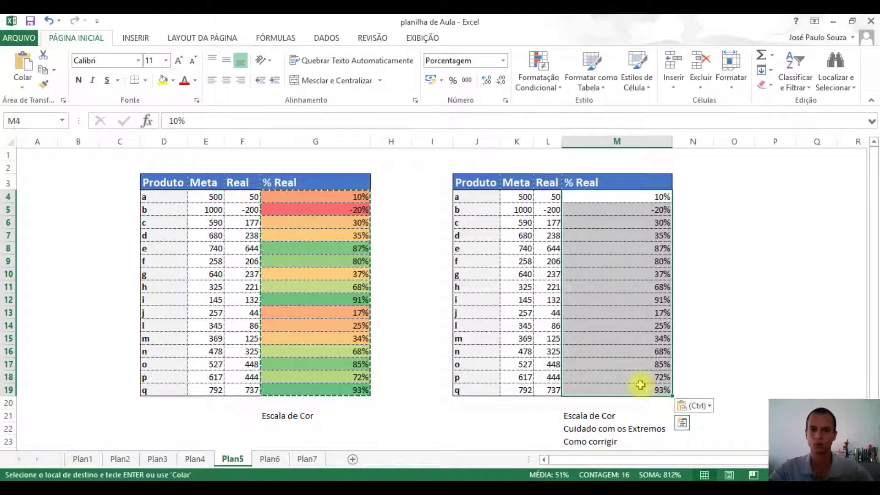
click(559, 91)
mouse_move(572, 204)
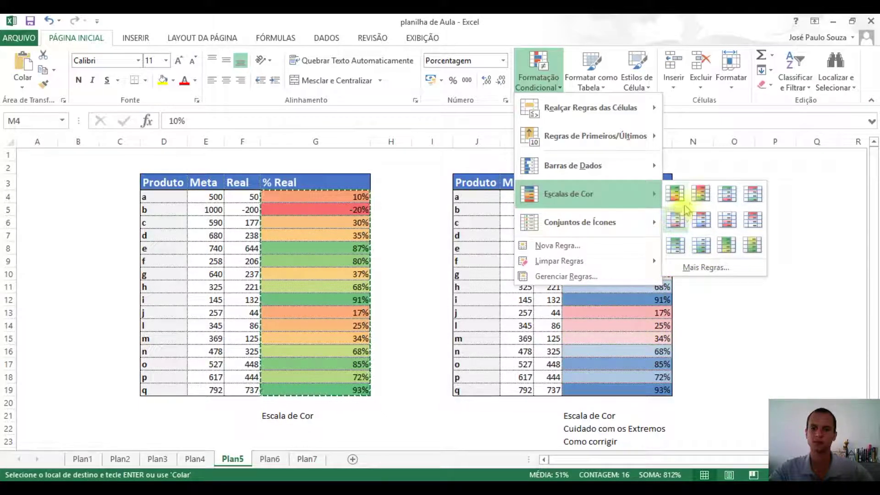
click(675, 194)
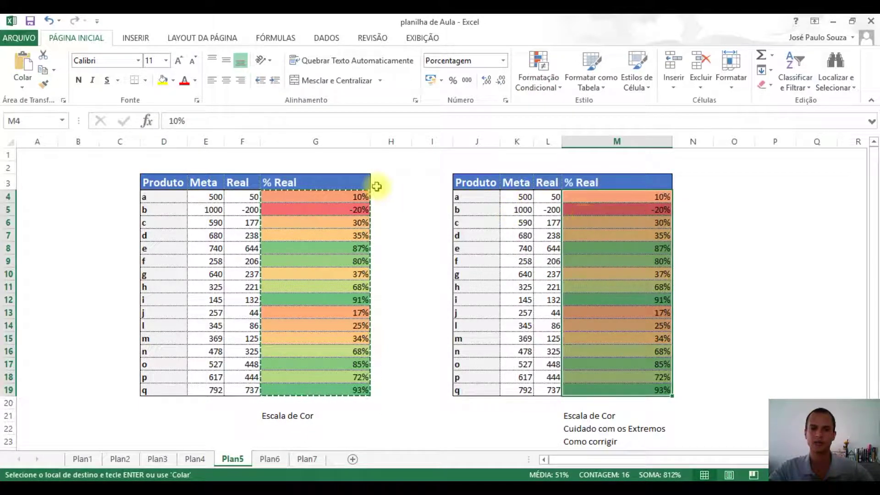
click(729, 231)
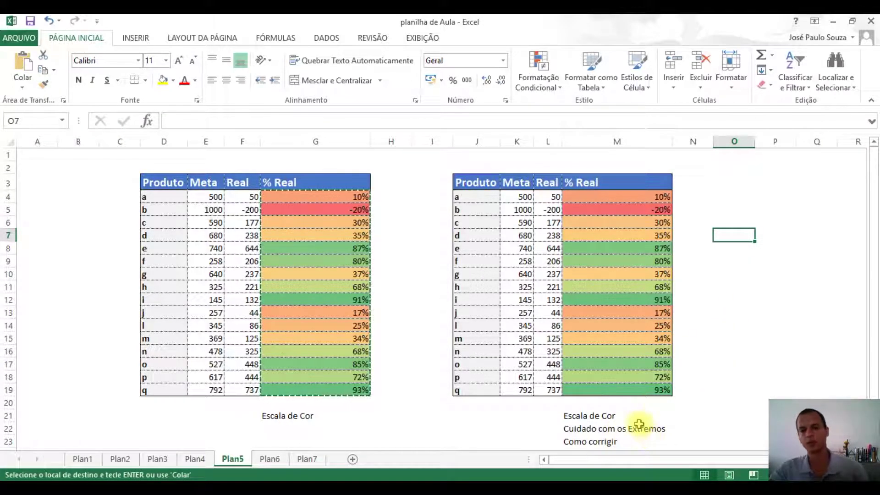
- Set product q's % Real value in M19 to 5000% and compare it with the colours of M8 and M9
click(636, 390)
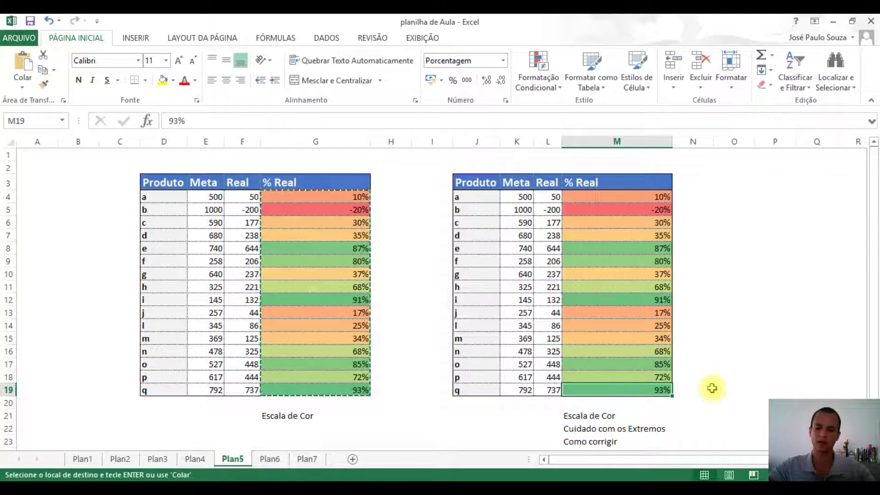
text(5000)
key(Return)
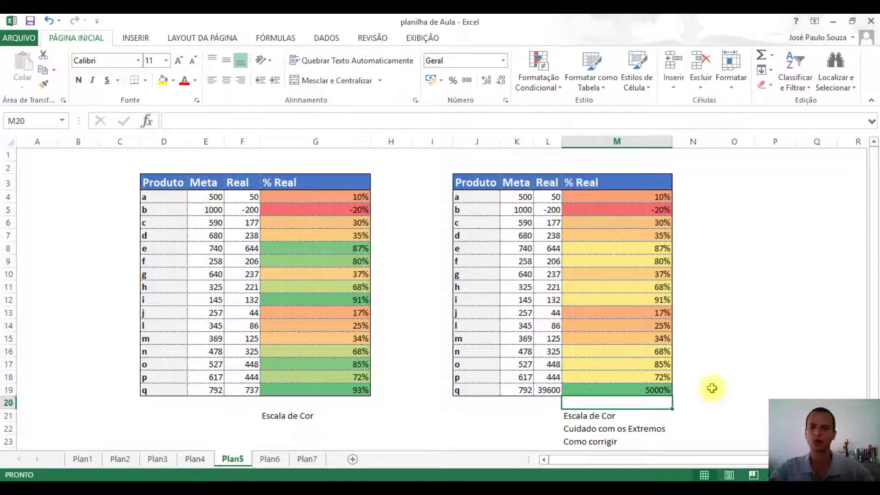
click(665, 390)
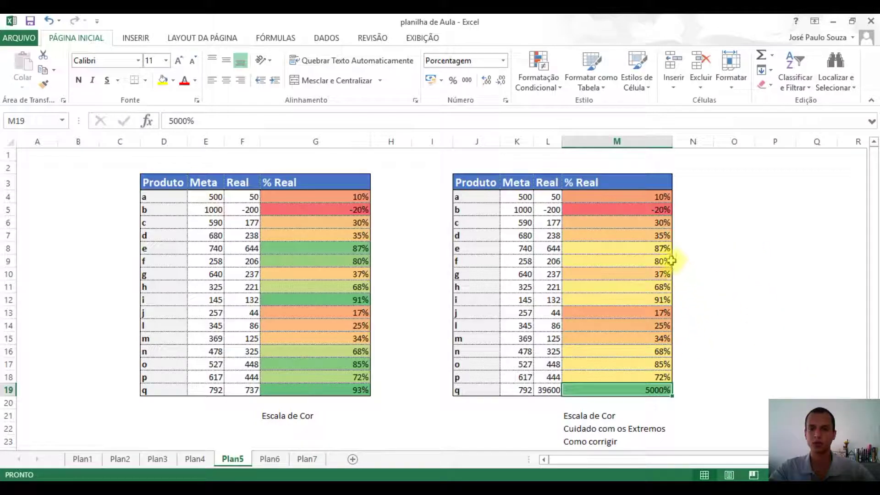
click(624, 251)
click(620, 261)
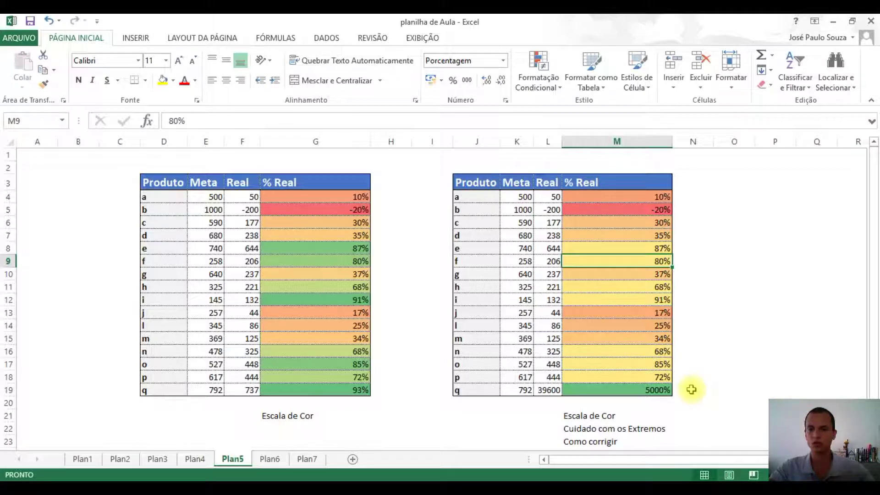
click(725, 374)
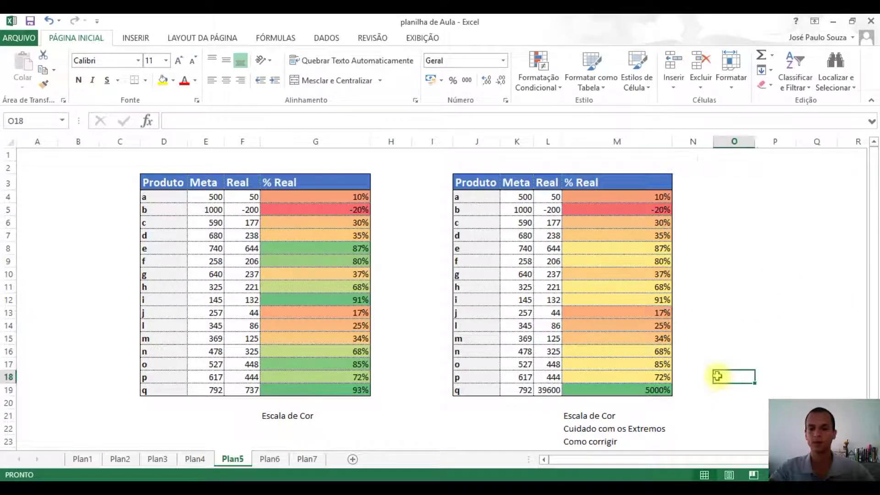
- Edit the colour scale rule for M4:M19 so its maximum is of type Número with the value 1,2
drag(626, 195, 621, 390)
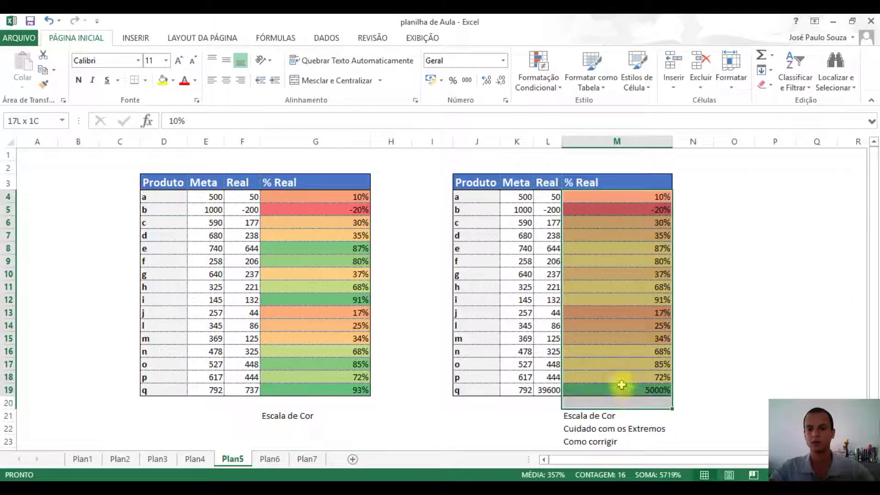
click(539, 77)
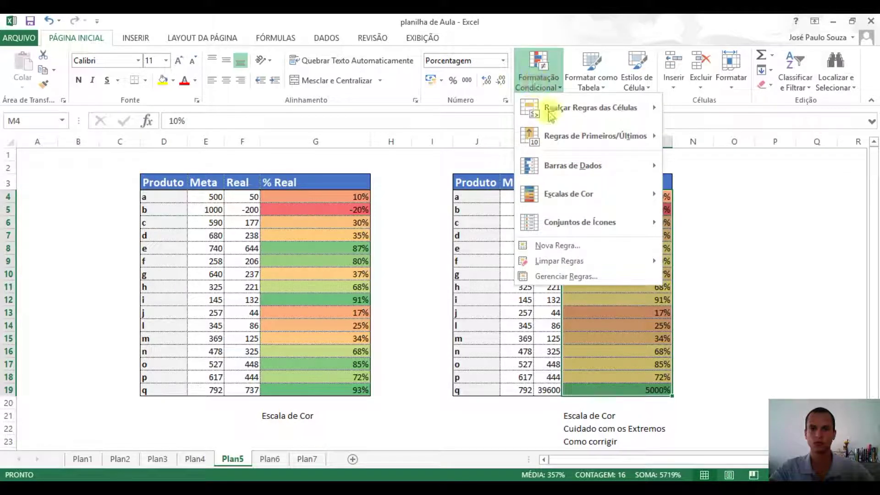
click(557, 276)
click(120, 159)
double_click(121, 158)
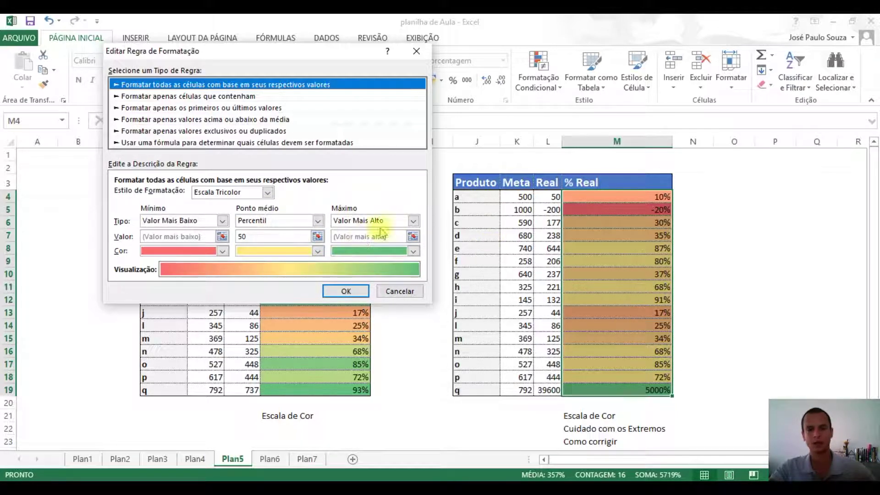
click(413, 222)
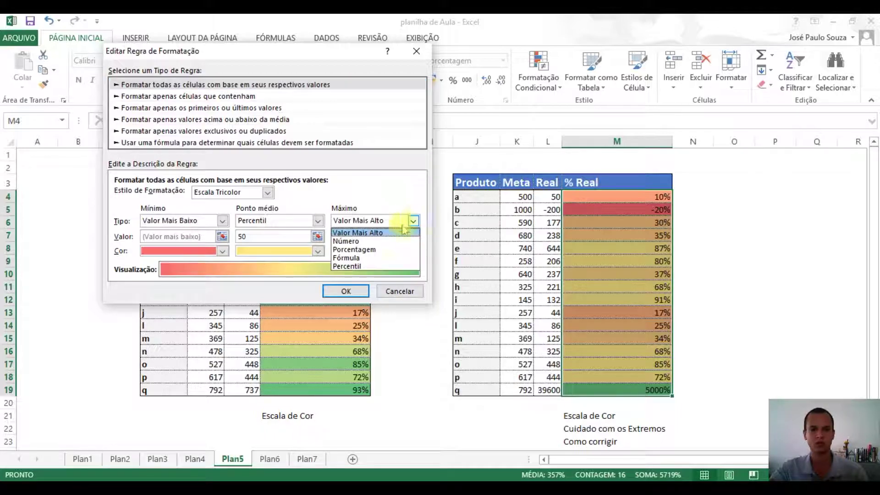
click(347, 238)
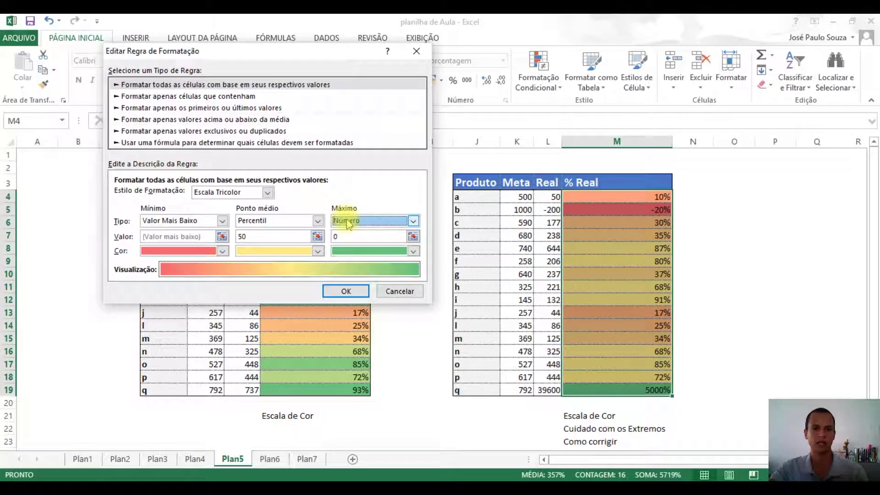
click(348, 236)
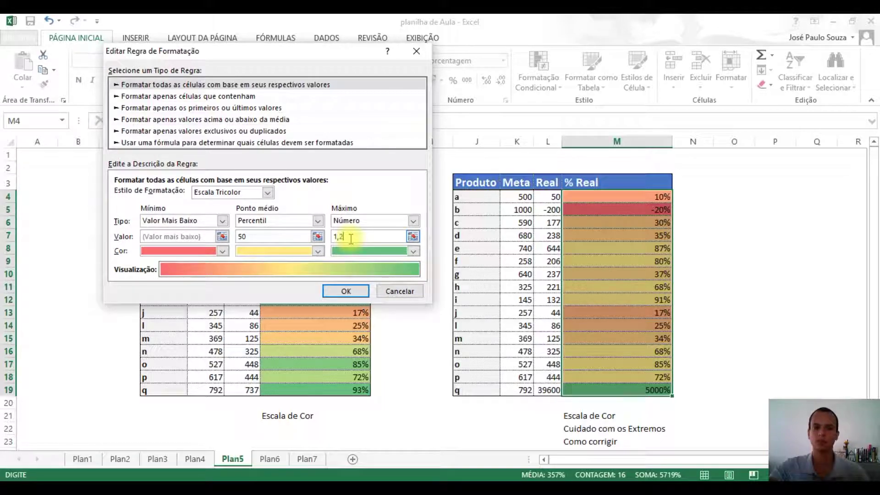
click(349, 292)
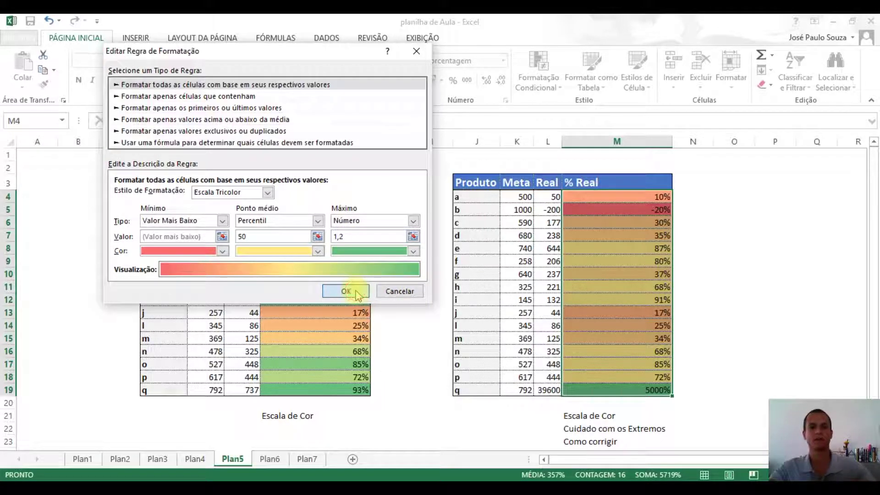
click(353, 253)
- Examine the colours of the high % Real values in M8, M9 and M17 against product q's extreme value
click(733, 351)
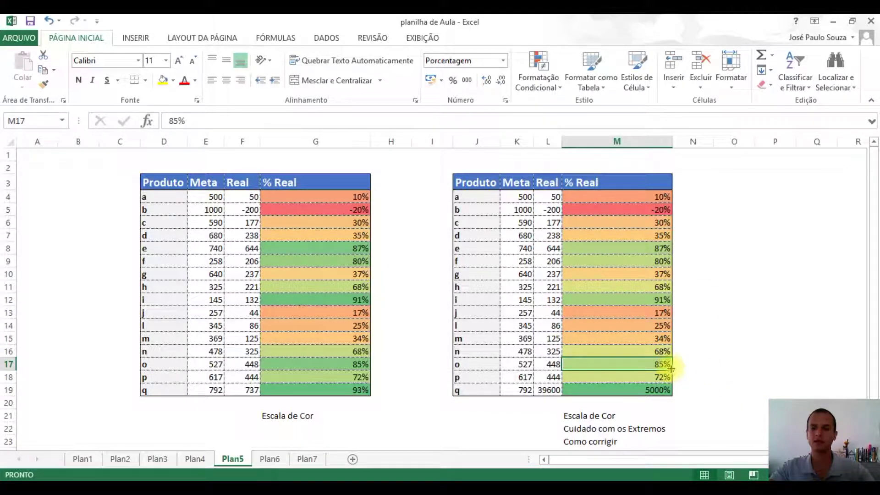
click(730, 363)
drag(659, 249, 660, 262)
click(733, 338)
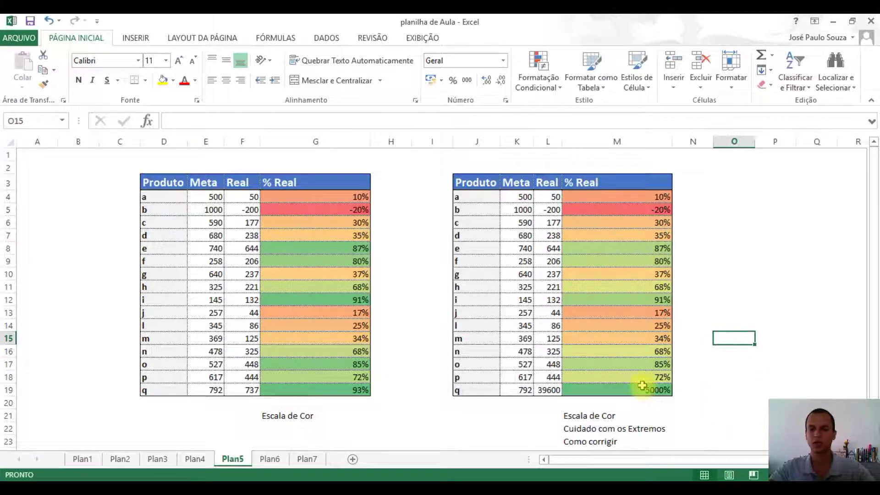
click(644, 367)
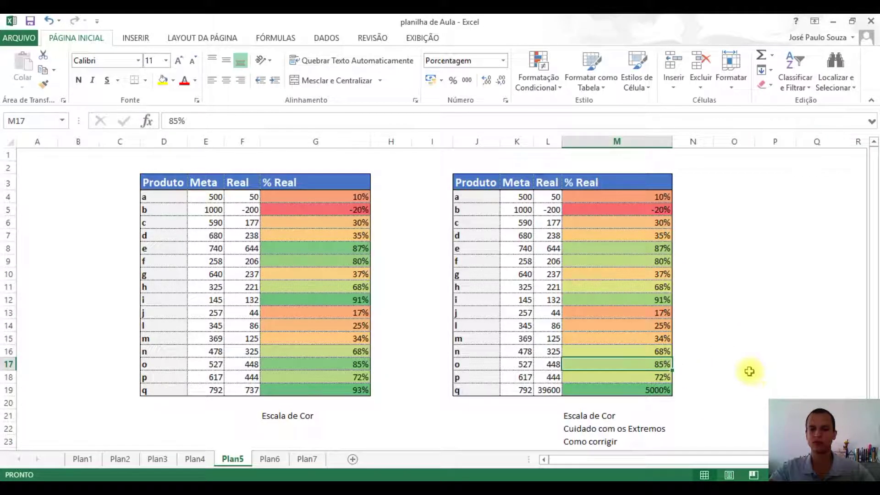
click(722, 390)
click(656, 367)
click(657, 398)
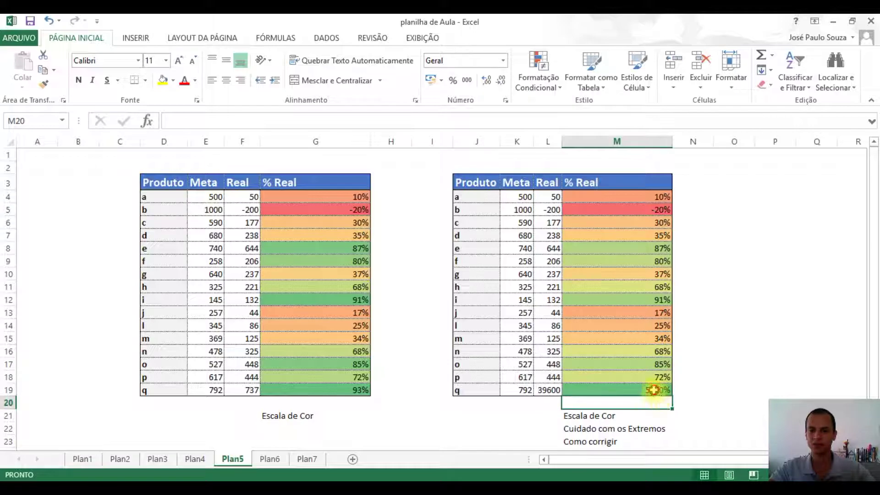
- Set product q's % Real value in M19 to 120%
click(655, 389)
text(1)
key(ctrl+Return)
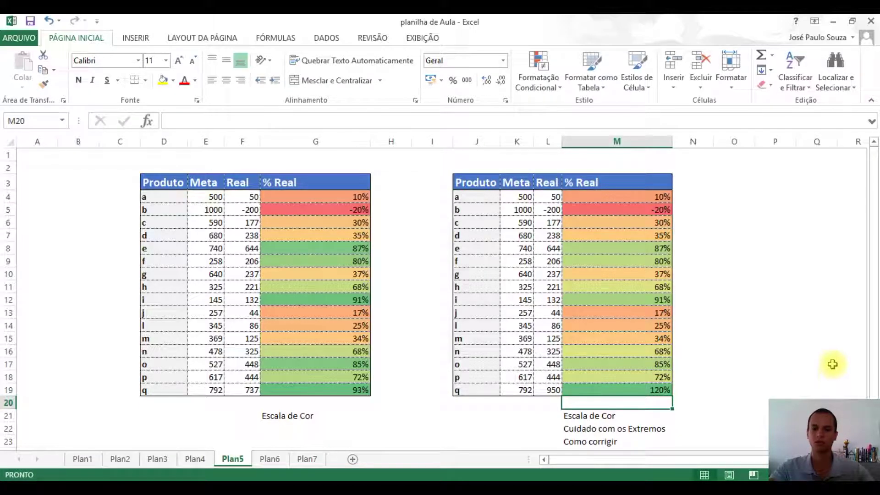
text(120)
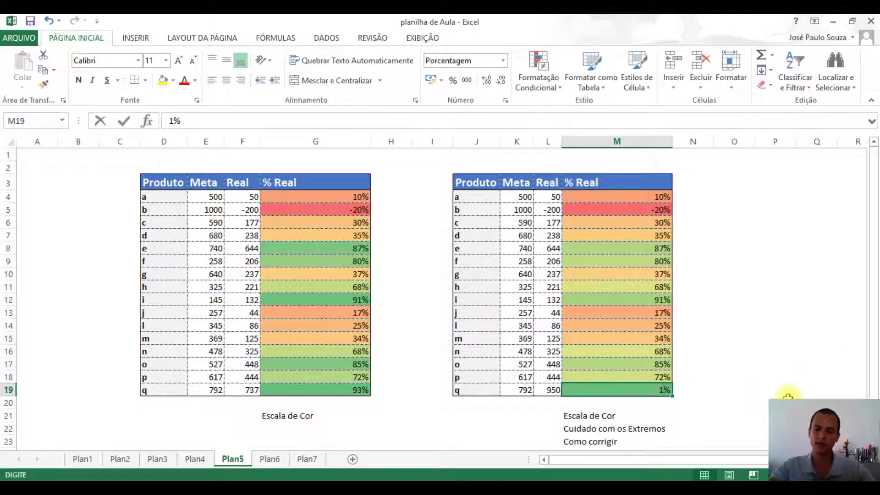
key(Return)
- Set product q's % Real value in M19 to 2000%
key(Up)
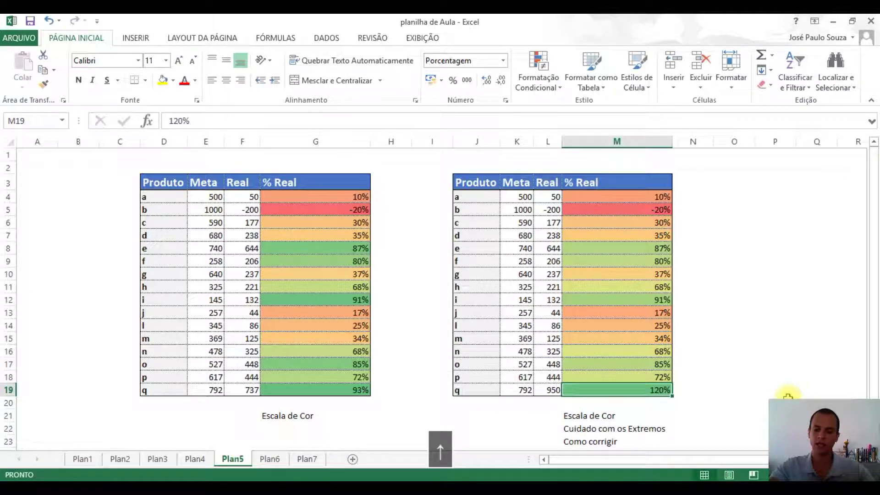
text(2)
key(Return)
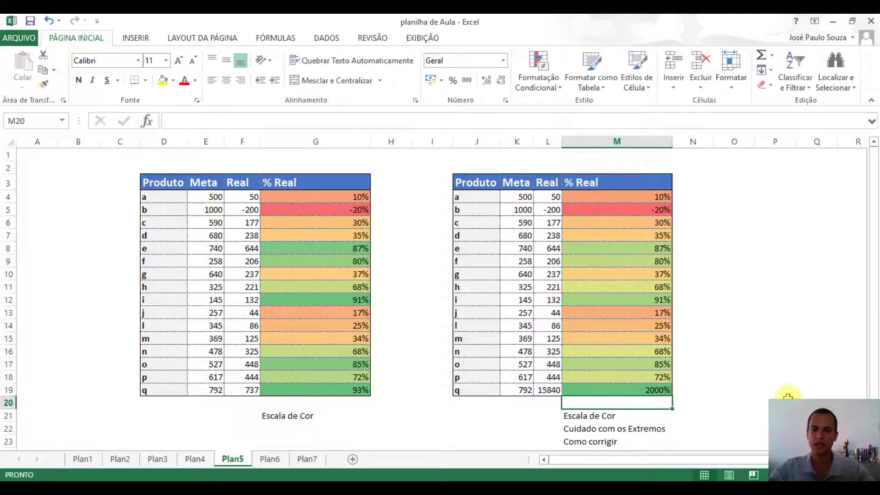
- Set product q's % Real value in M19 to 90%
click(653, 391)
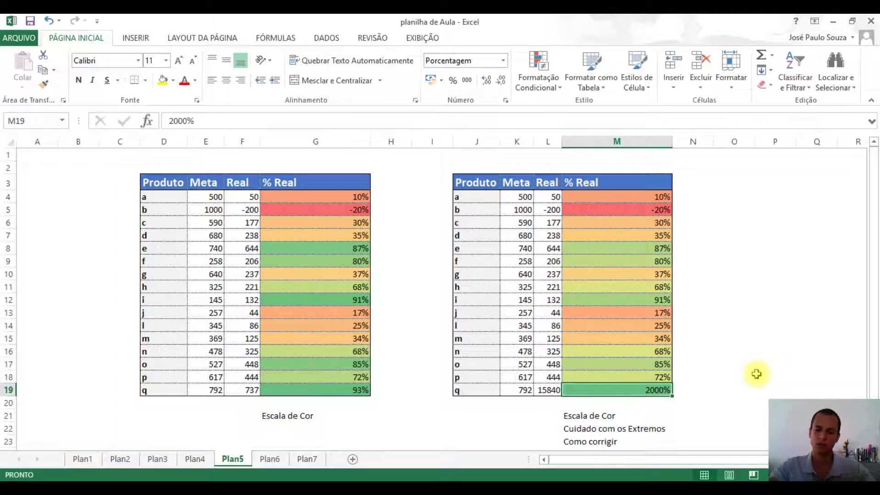
text(90)
key(Return)
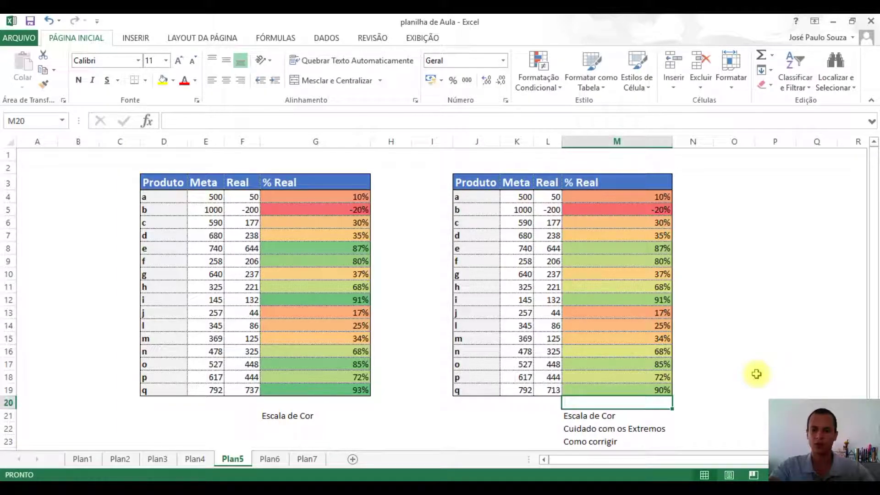
- Set the % Real value of product b in the second table (cell M5) to -2000%
click(731, 389)
click(646, 390)
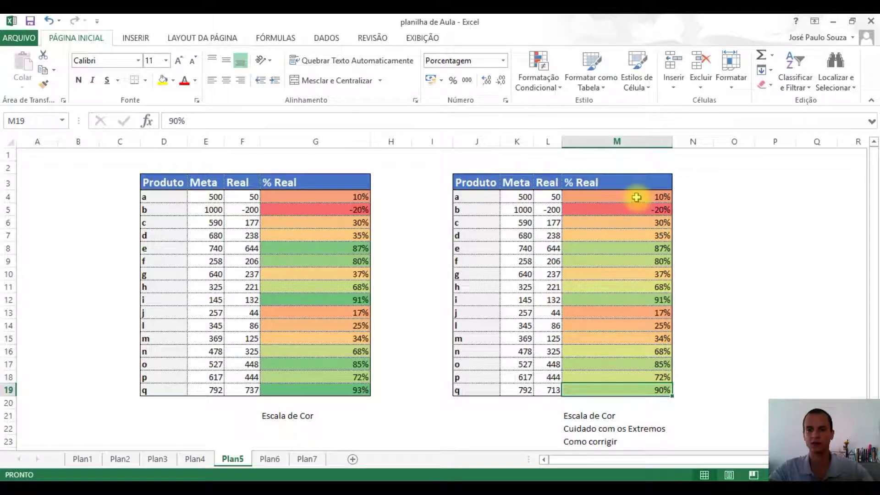
click(624, 210)
text(-)
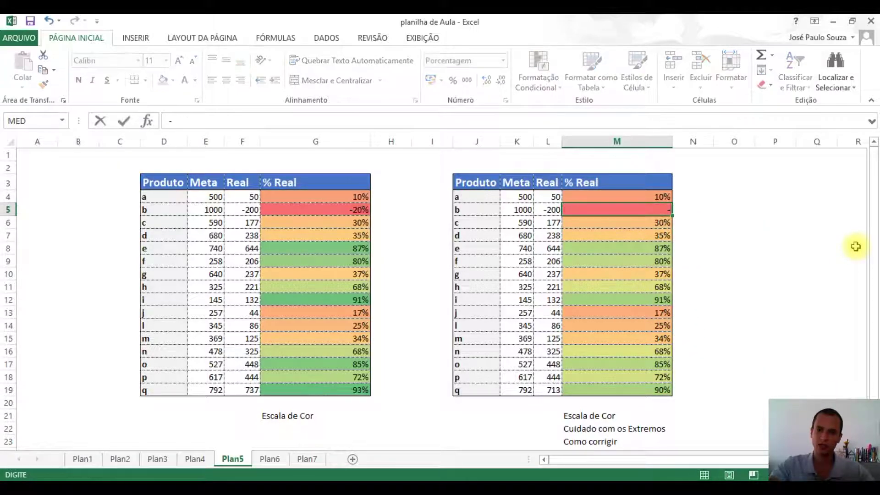
key(Return)
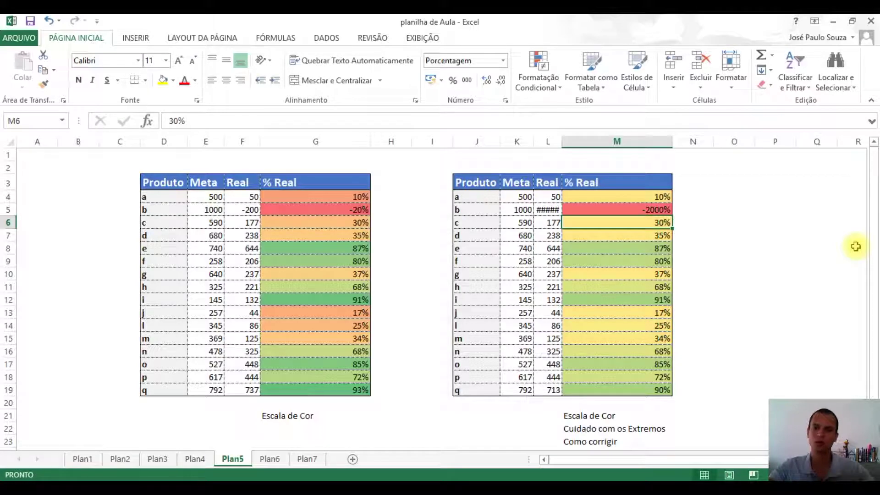
click(631, 209)
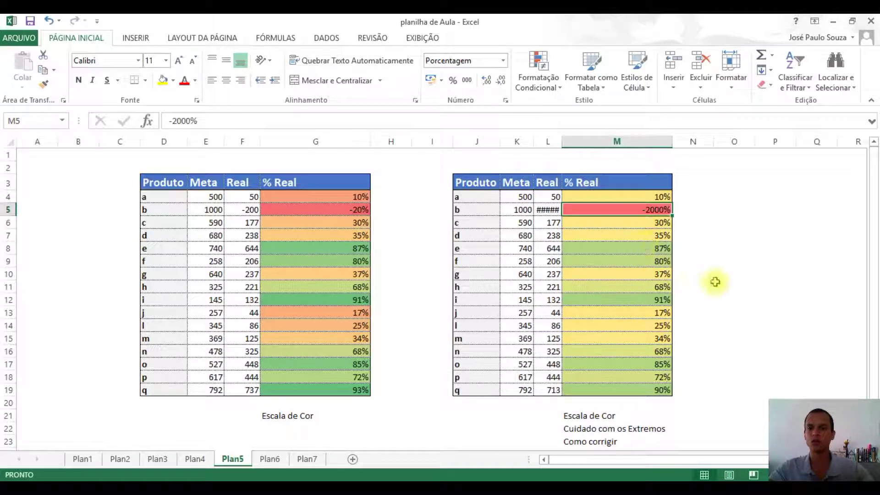
click(651, 199)
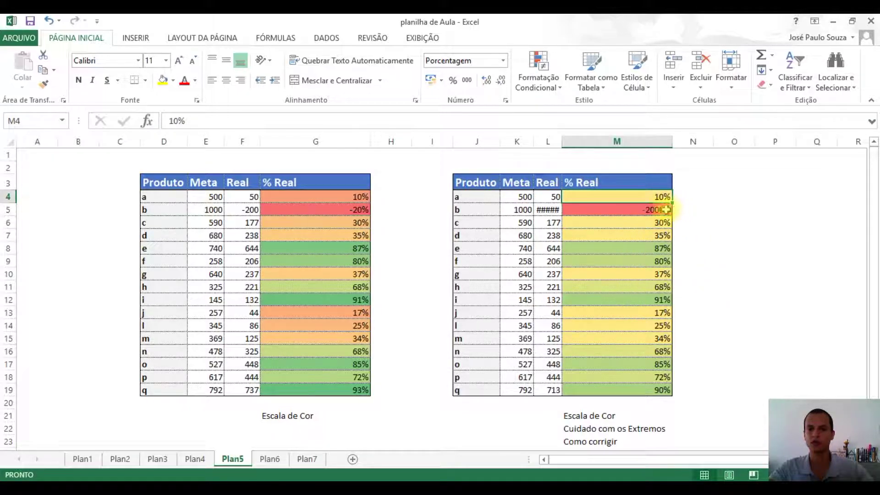
click(652, 212)
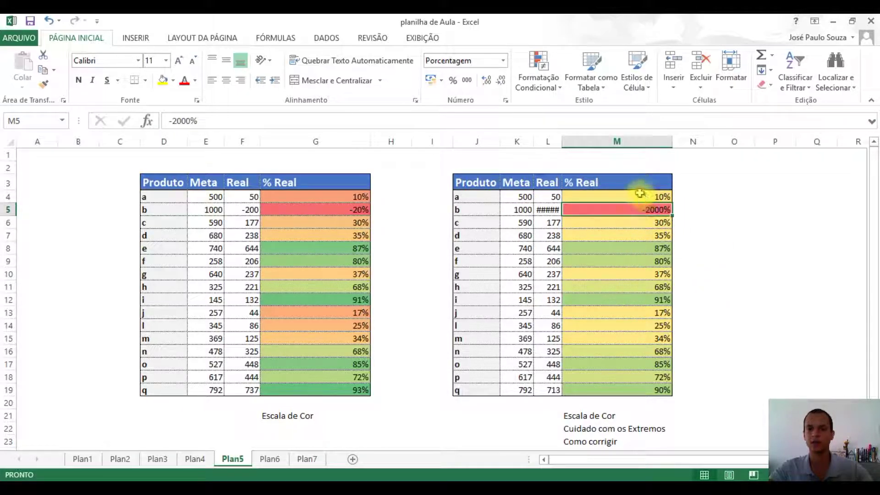
- Edit the colour scale rule on M4:M19 so its minimum is of type Número with the value -0,1
drag(633, 197, 629, 392)
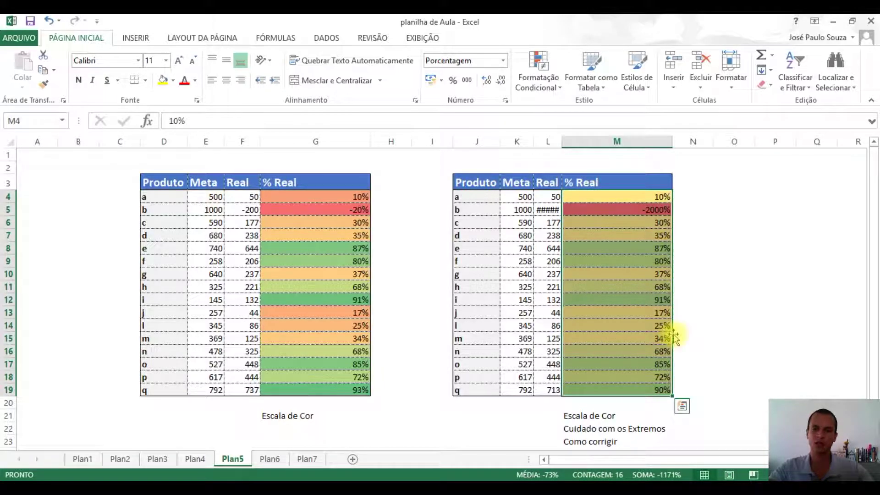
click(537, 83)
click(562, 274)
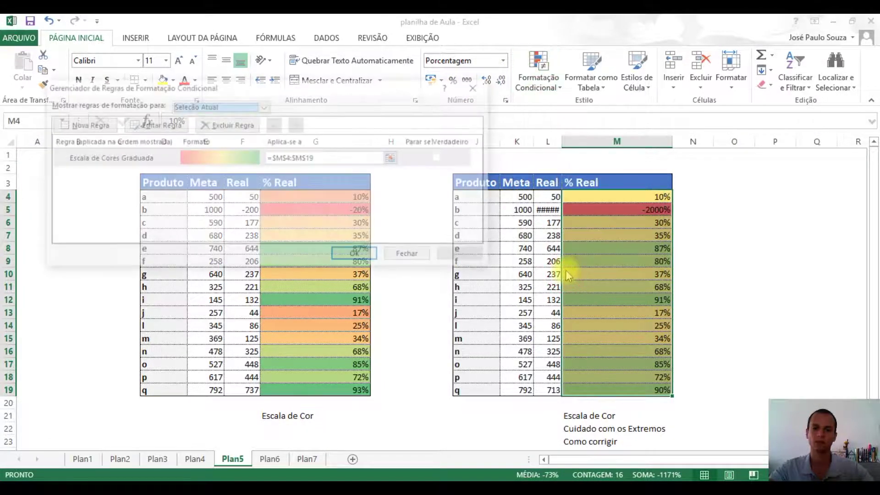
click(114, 161)
double_click(115, 162)
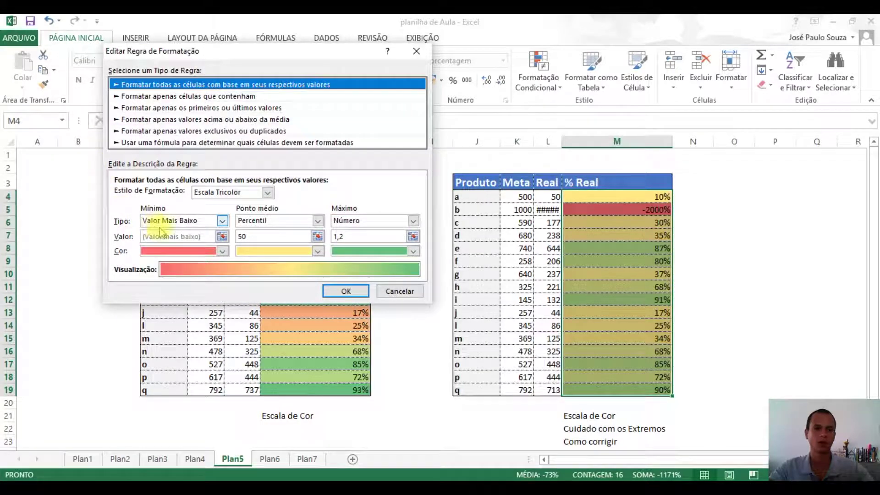
click(223, 221)
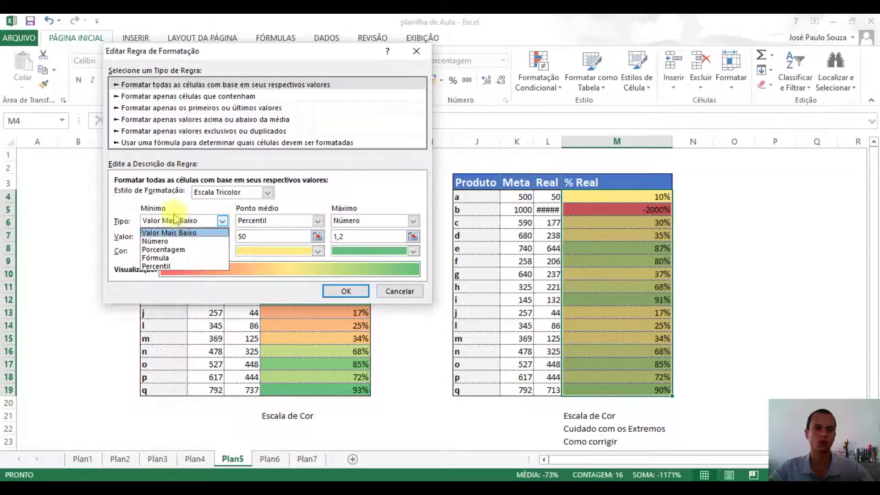
click(177, 241)
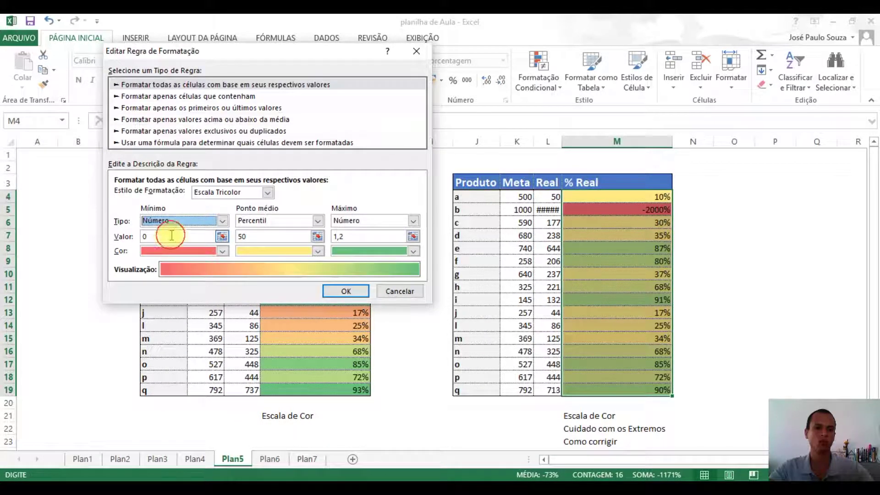
drag(172, 235, 139, 241)
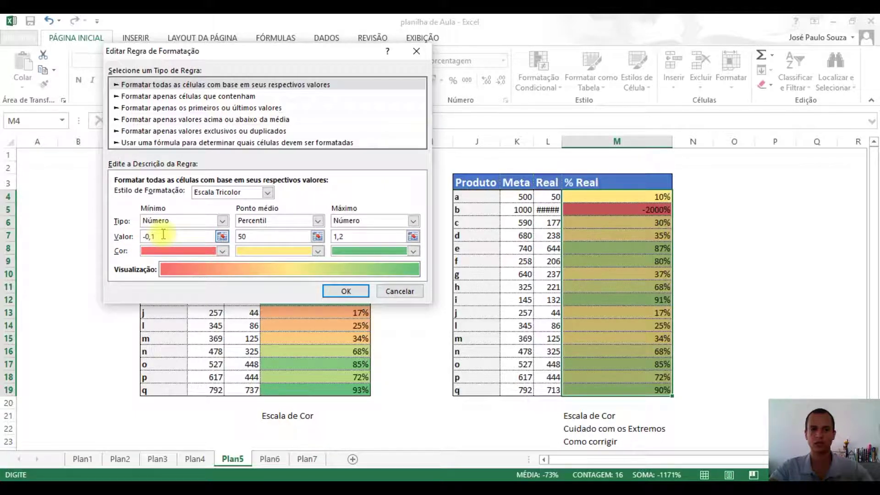
- Set the colour scale's minimum colour to standard red and its maximum to the darkest theme green, and apply the rule
click(223, 251)
click(158, 350)
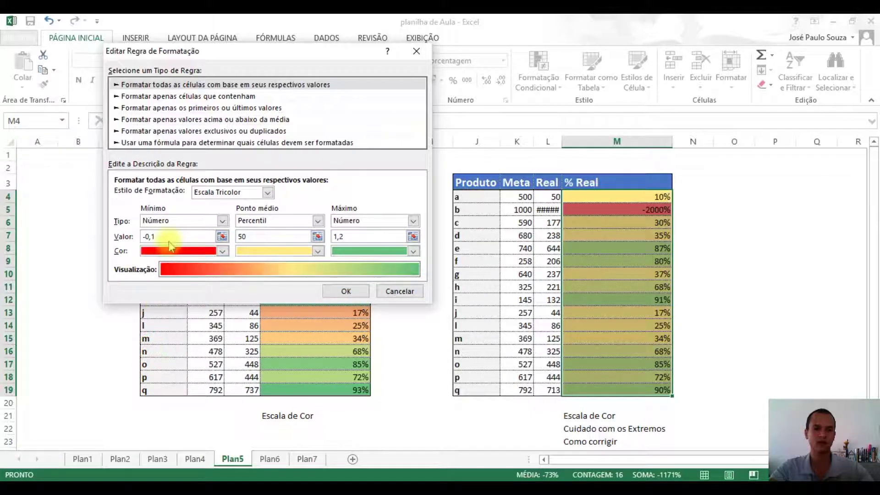
click(413, 251)
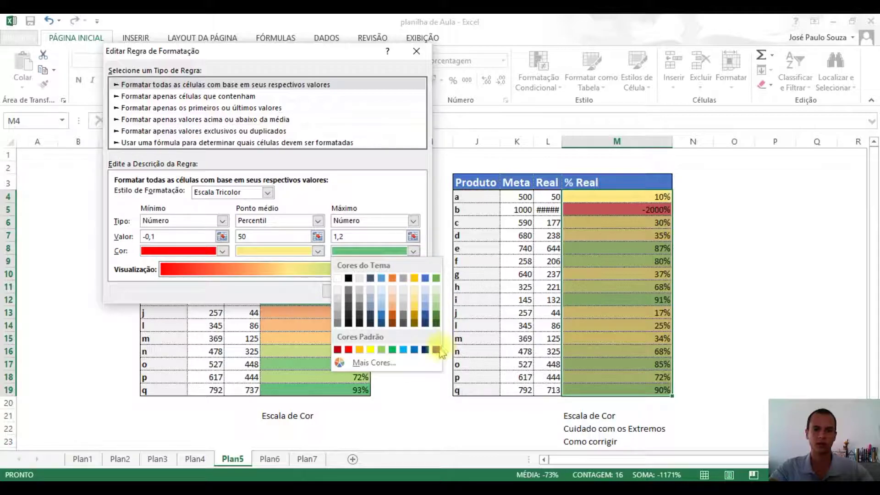
click(436, 317)
click(414, 251)
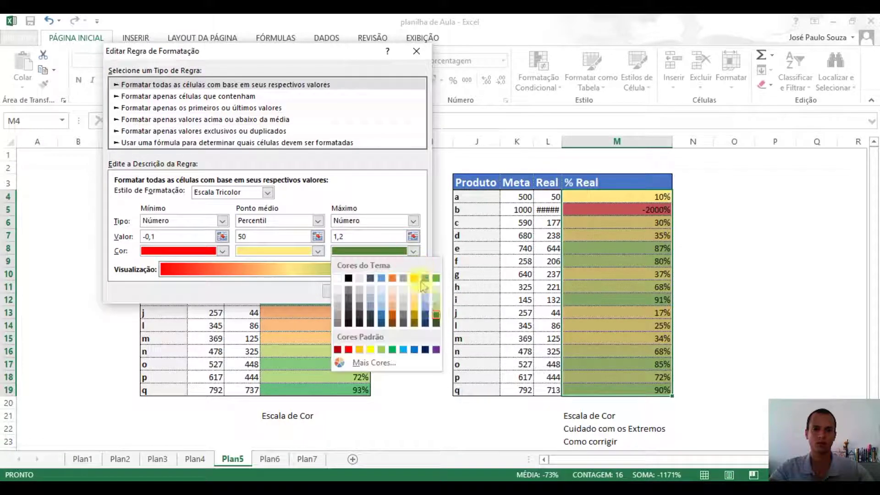
click(436, 323)
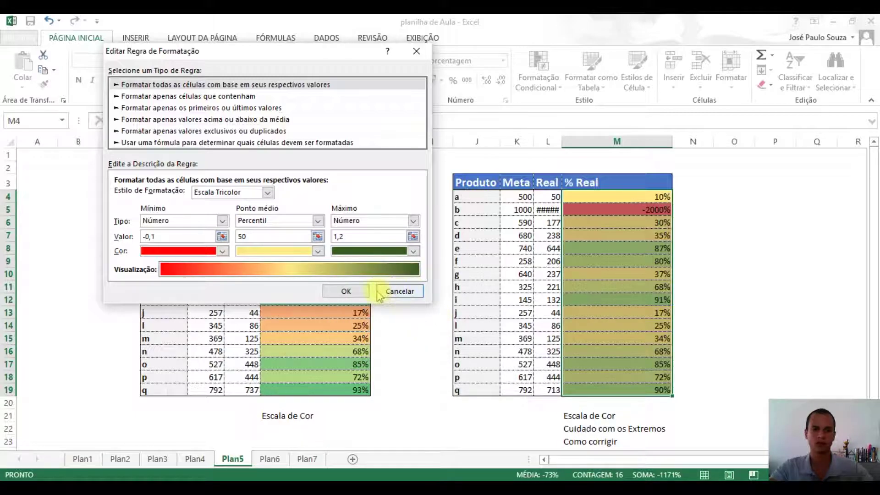
click(351, 290)
click(357, 255)
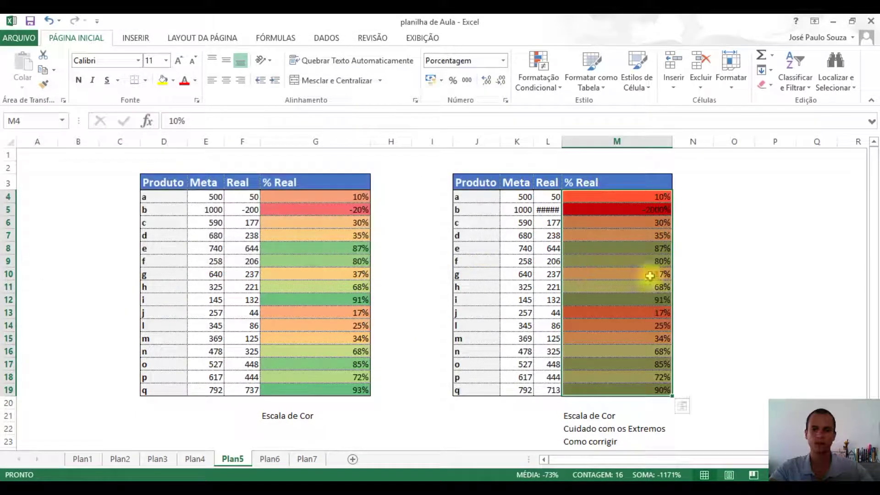
click(694, 274)
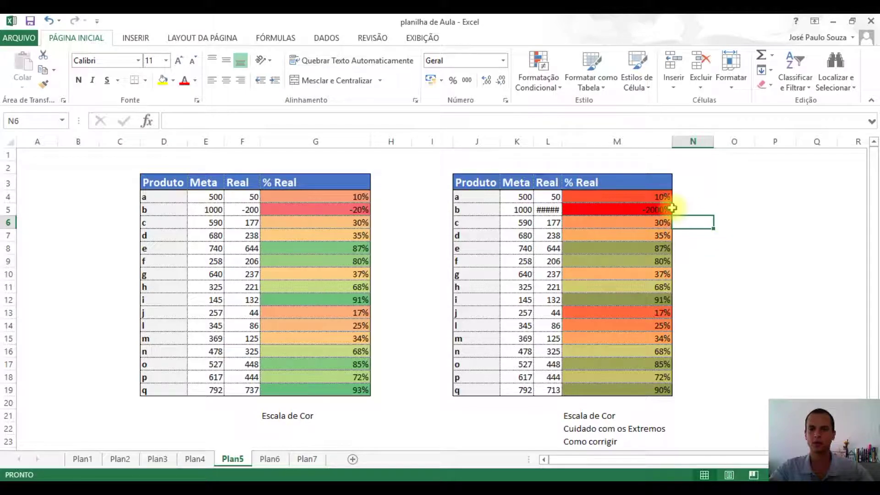
- Set the % Real value of product b in the second table (cell M5) to -10%
click(642, 197)
click(647, 210)
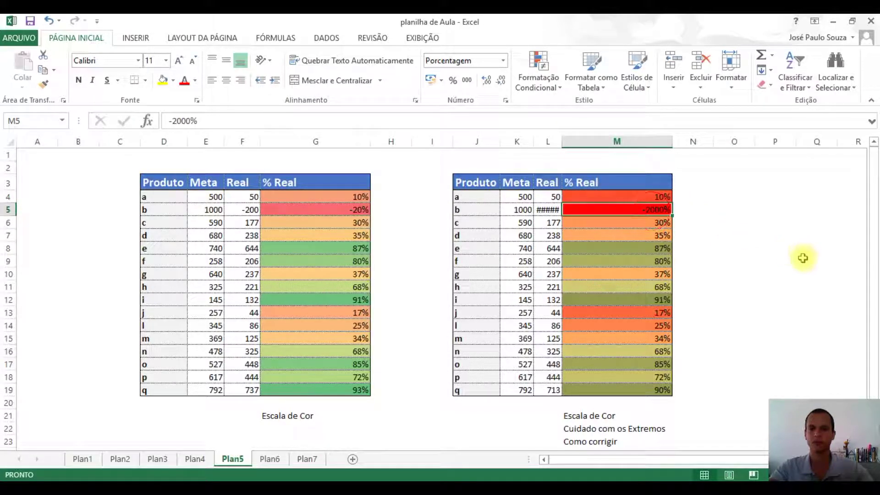
text(-1)
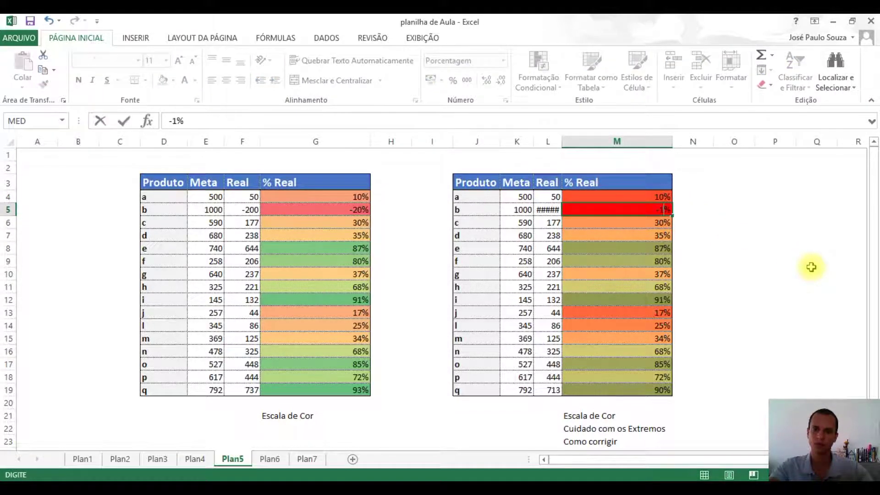
text(0)
key(Return)
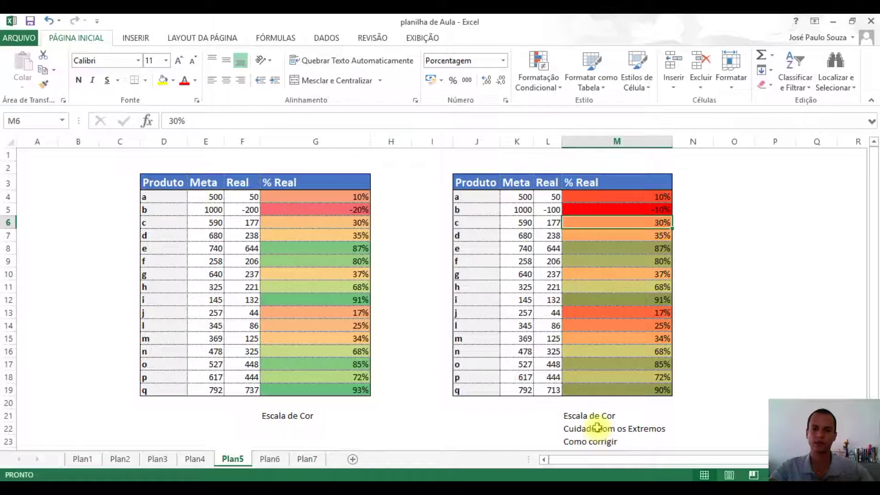
click(579, 428)
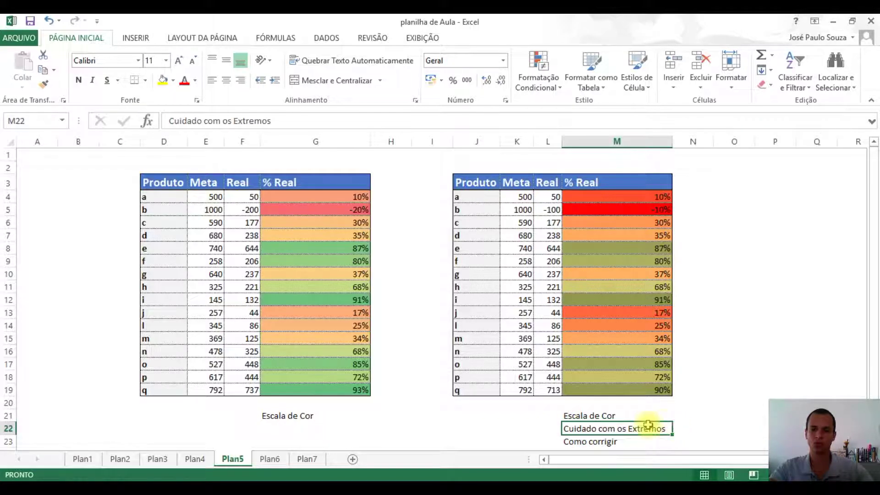
click(599, 442)
- Reopen the colour scale rule on M4:M19, keep the Escala Tricolor style, and set the maximum colour to theme gold
drag(644, 196, 639, 387)
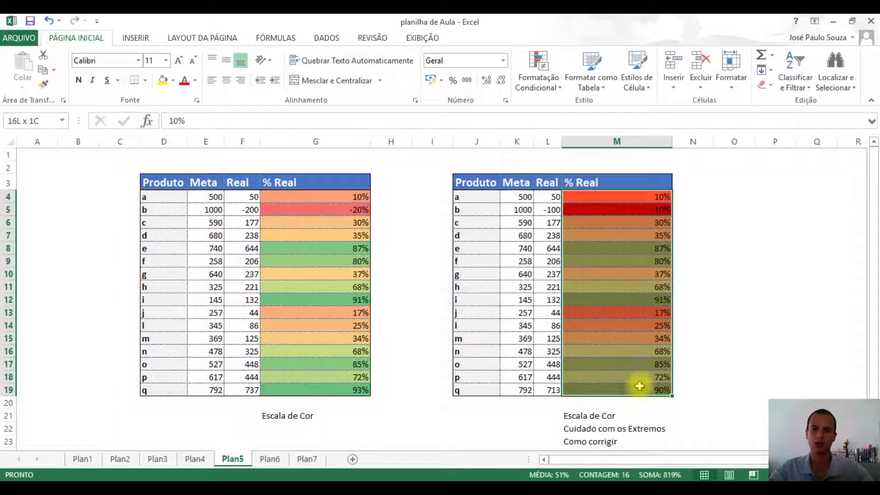
click(543, 87)
click(602, 276)
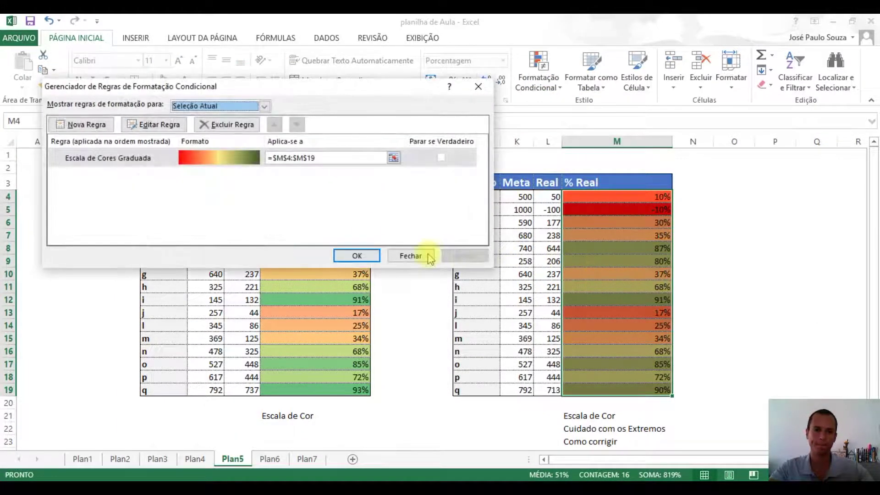
double_click(112, 158)
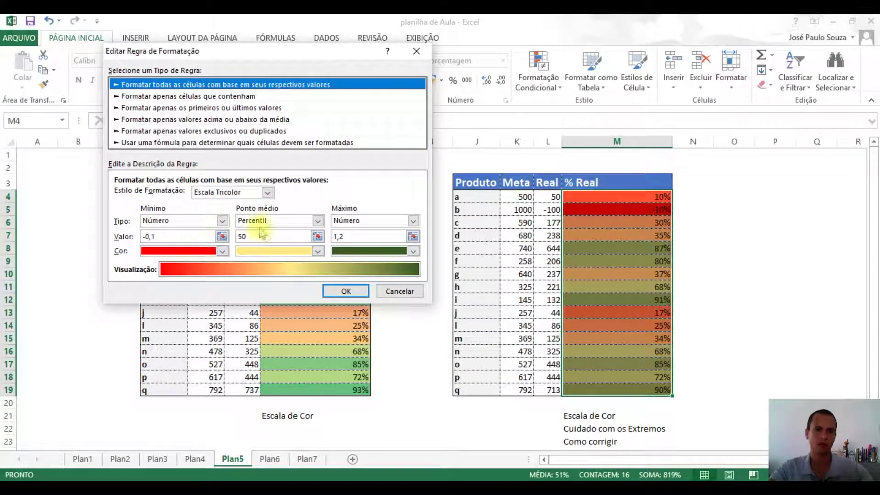
click(268, 193)
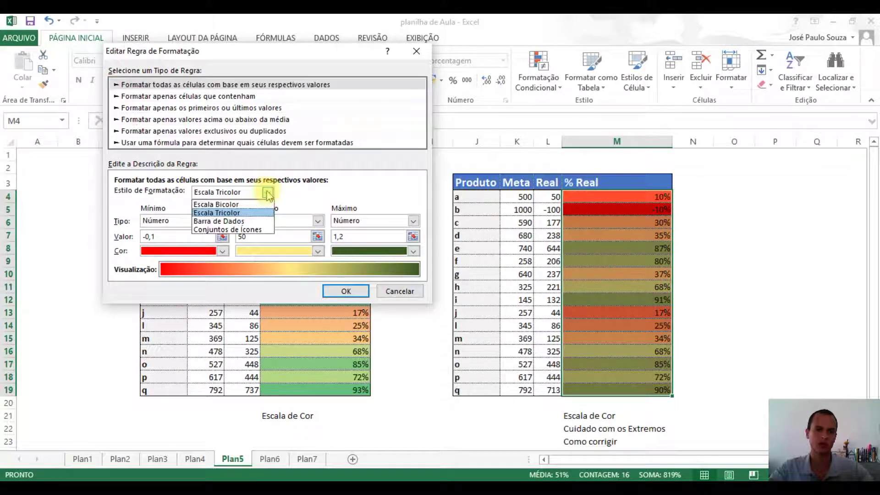
click(229, 213)
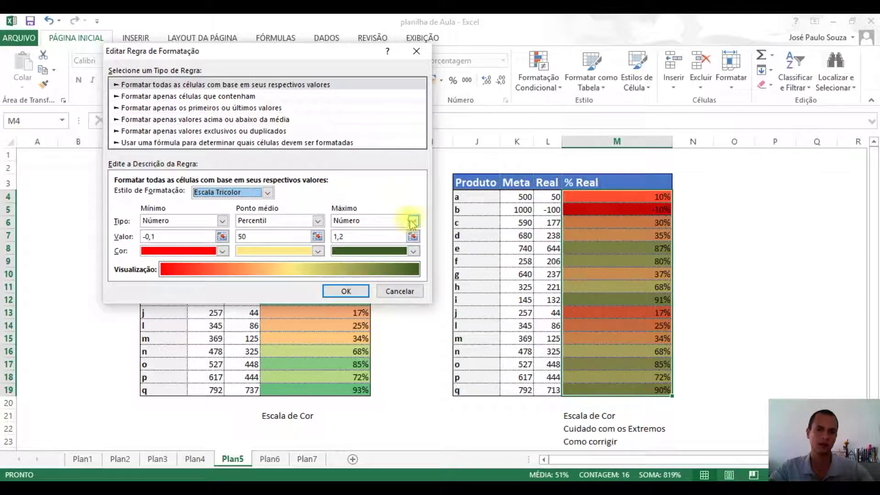
click(414, 251)
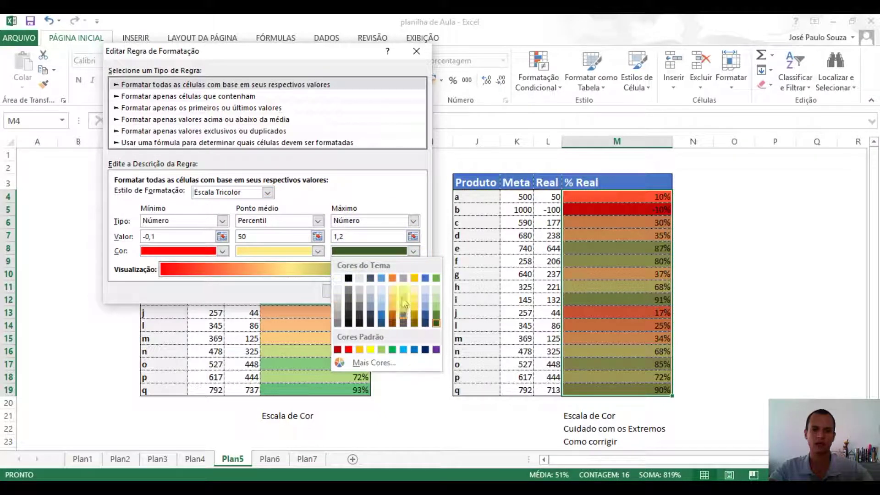
click(414, 279)
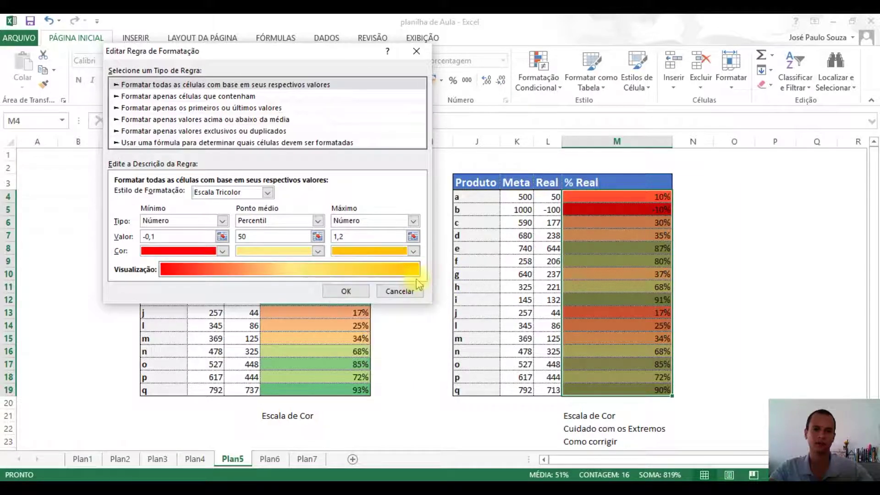
- Set the colour scale's minimum colour to dark grey and apply the edited rule to the second table's % Real column
click(222, 252)
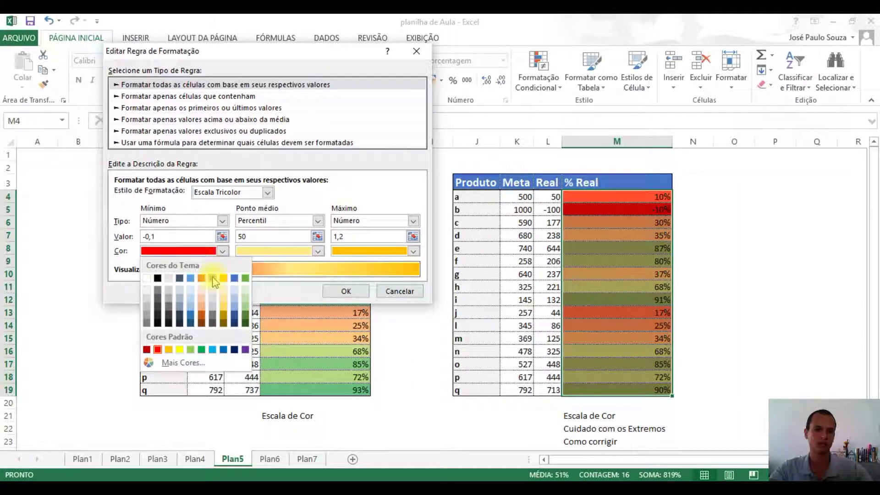
click(218, 319)
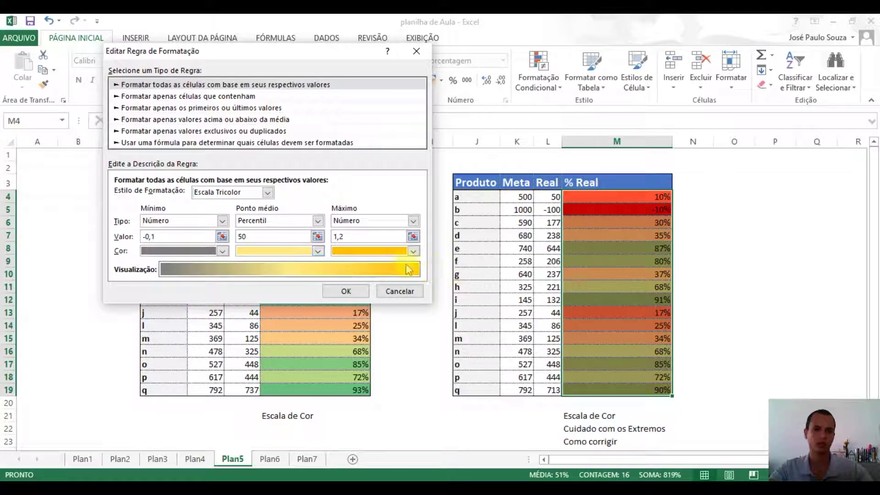
click(345, 292)
click(350, 255)
click(747, 304)
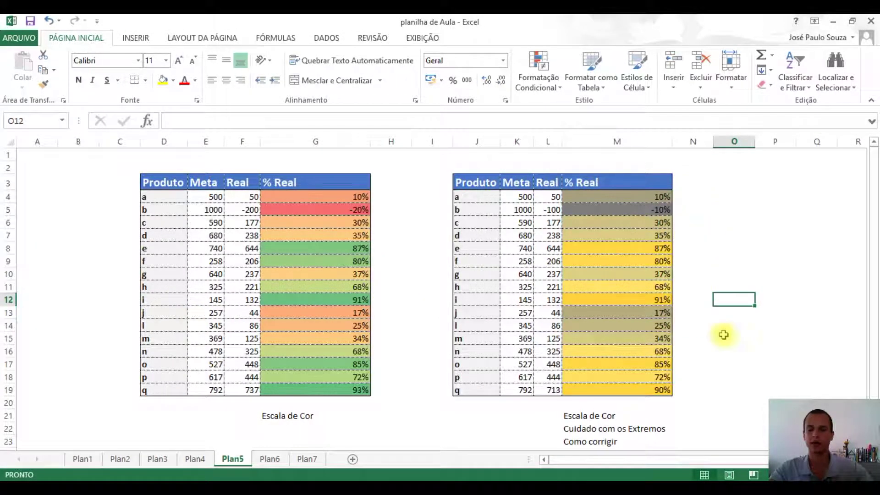
scroll(703, 307, down, 3)
scroll(703, 308, up, 3)
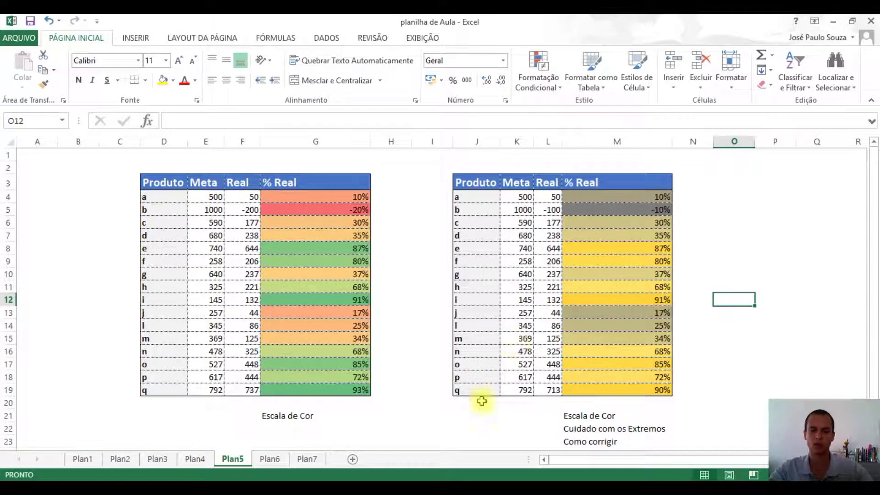
- Switch to sheet Plan6 and examine the first table's % Real icons in G4:G19 against the threshold legend in F21:G25
click(271, 463)
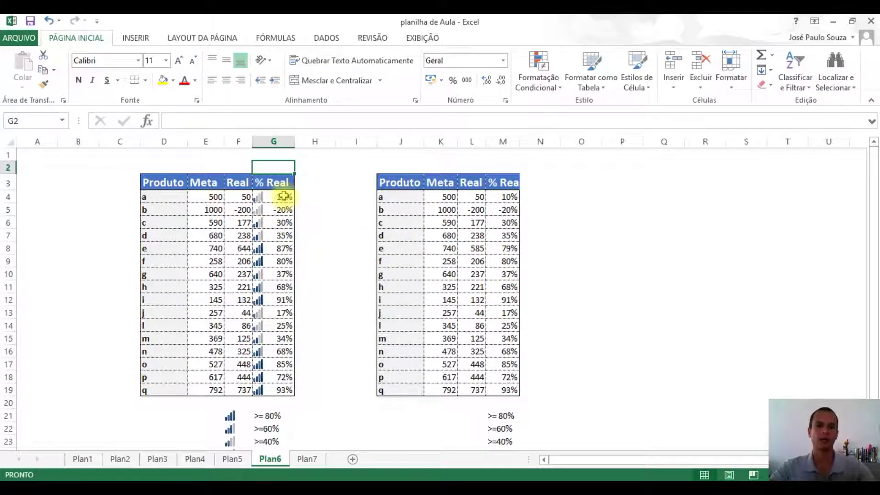
drag(274, 196, 273, 390)
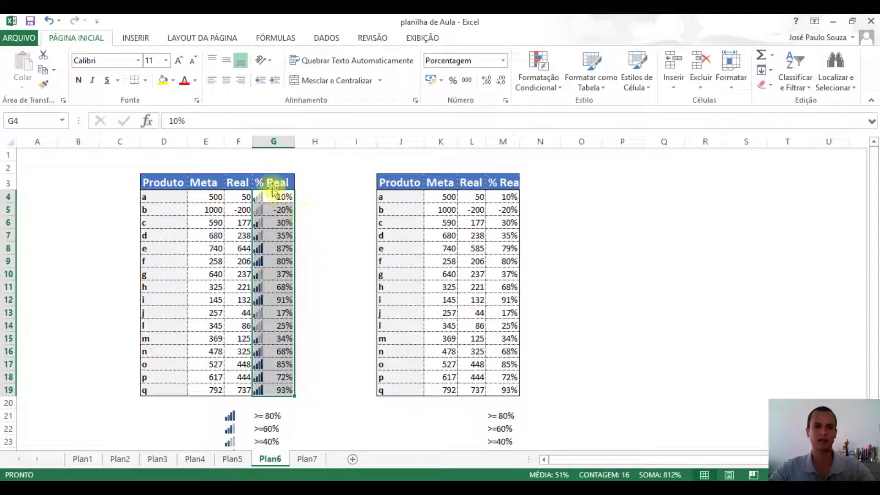
click(319, 210)
drag(271, 196, 275, 390)
scroll(344, 296, down, 1)
scroll(344, 297, up, 1)
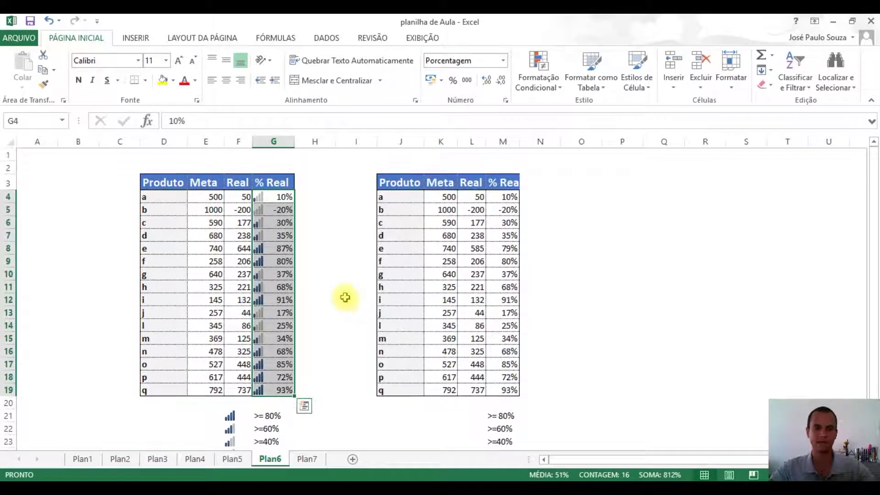
click(323, 210)
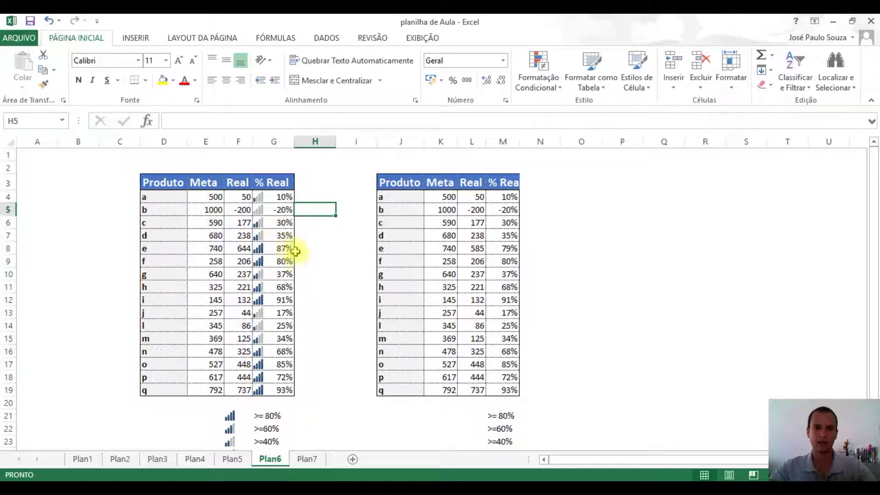
click(280, 262)
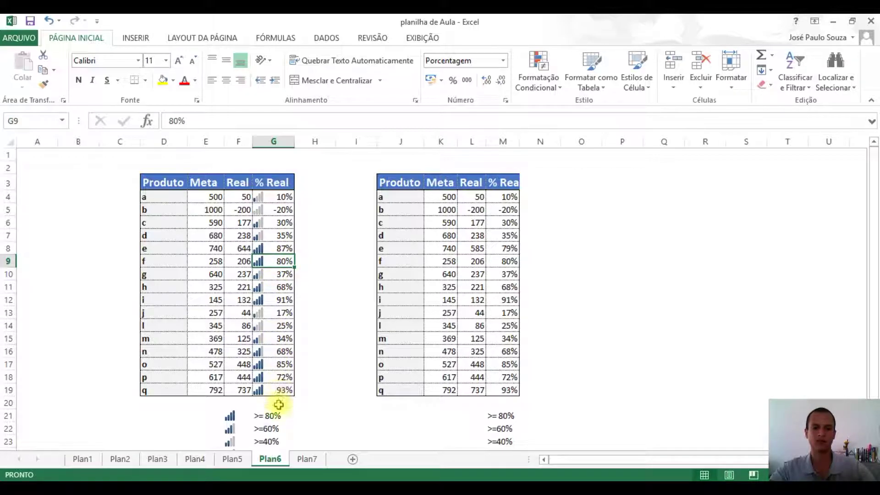
scroll(285, 387, down, 1)
drag(267, 375, 267, 425)
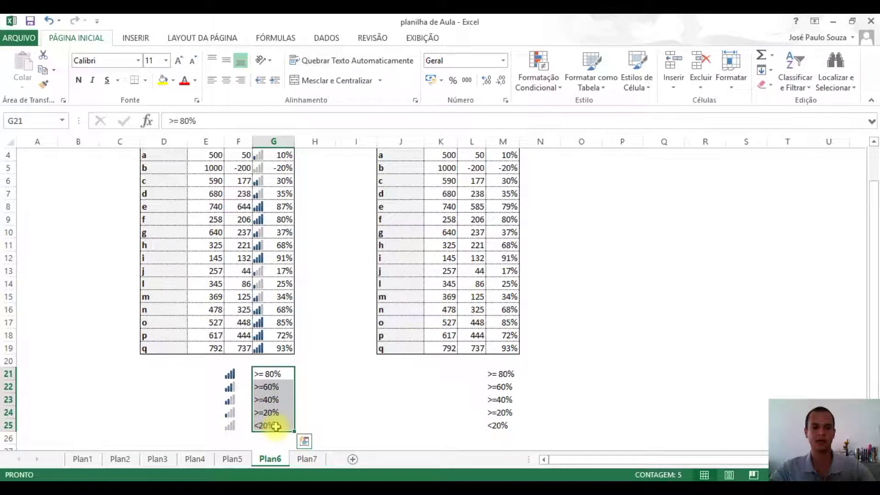
click(232, 424)
scroll(500, 199, up, 1)
- Apply the five-level signal-bar icon set to the second table's % Real values in M4:M19
drag(502, 197, 507, 389)
click(537, 88)
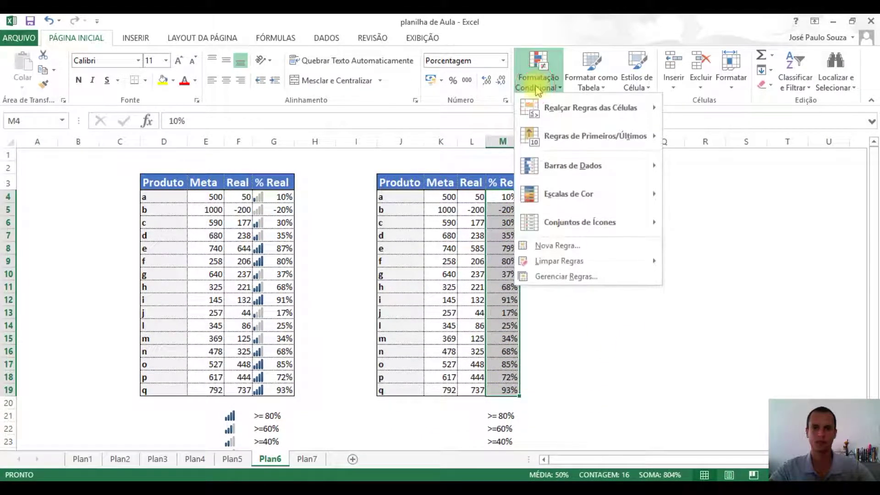
mouse_move(579, 221)
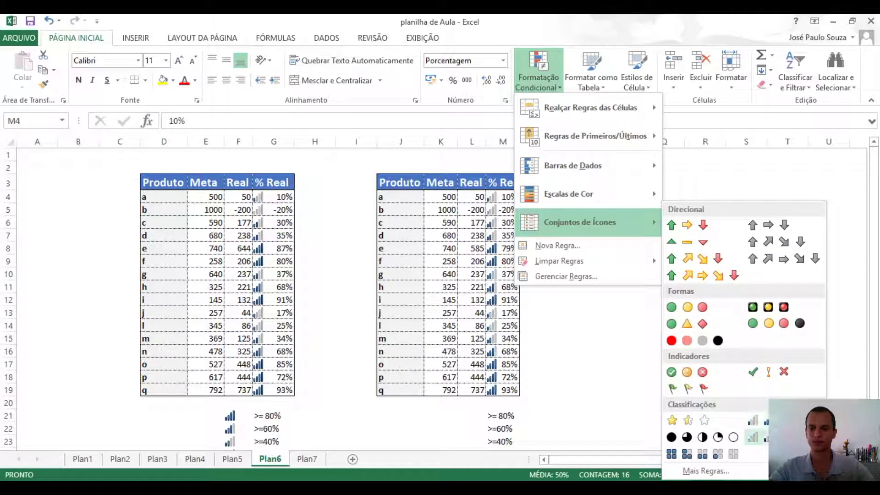
click(754, 437)
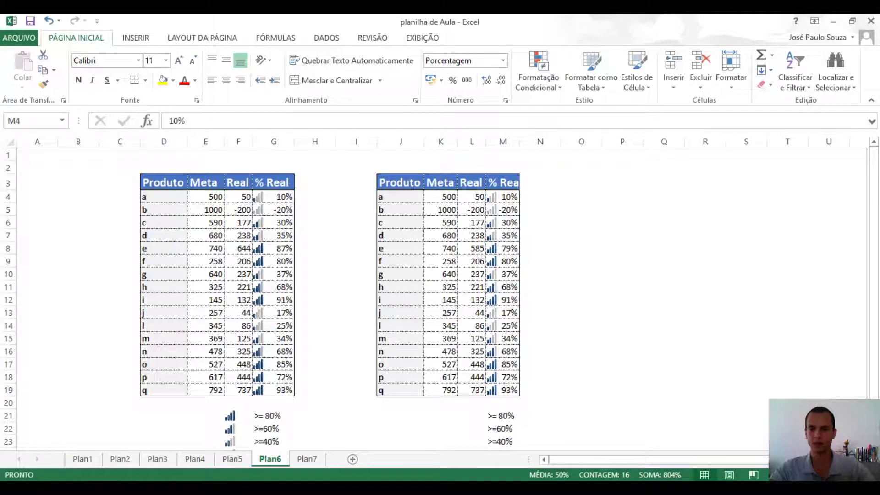
click(612, 249)
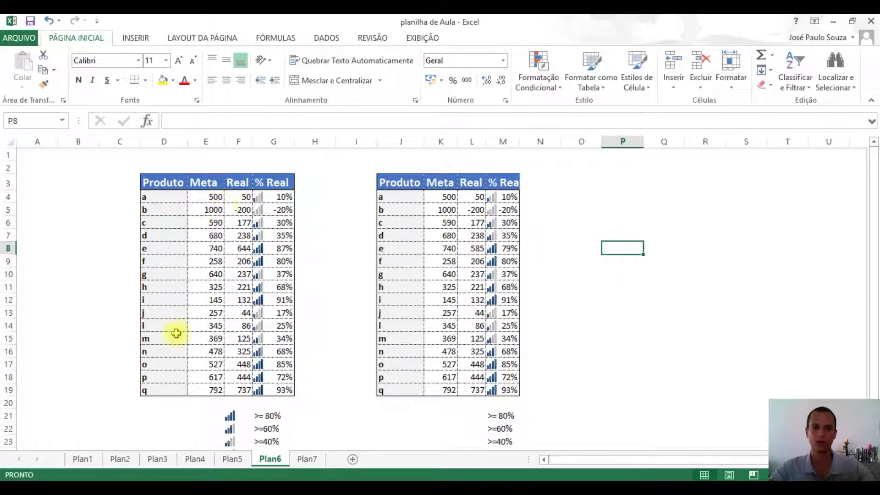
- Open the icon set rule on M4:M19, review its thresholds and value types, and close it without changes
scroll(625, 256, down, 1)
scroll(625, 257, up, 1)
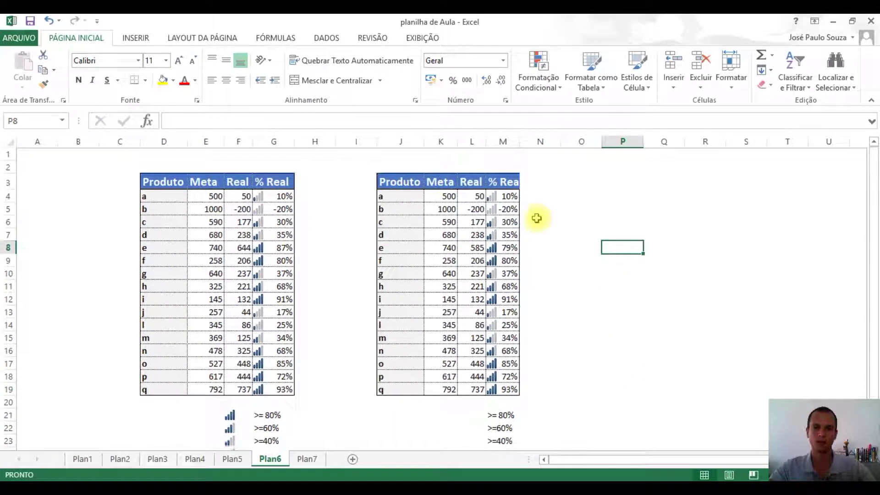
drag(508, 197, 505, 390)
click(539, 78)
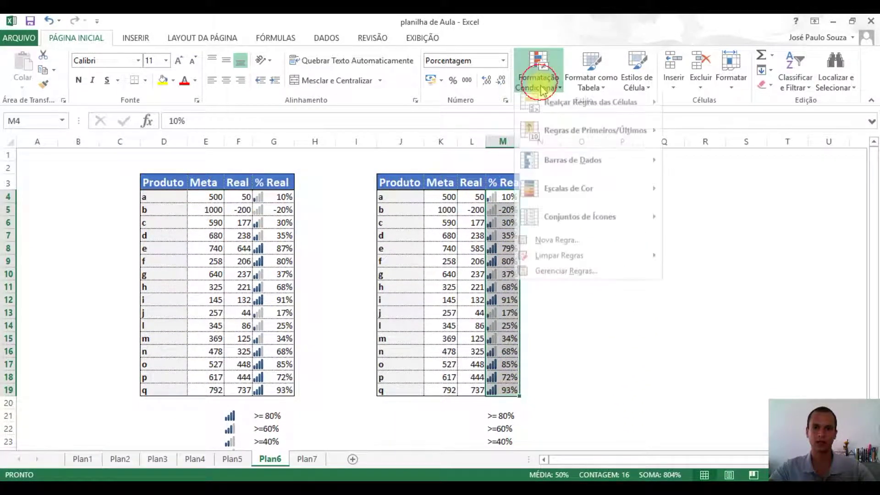
click(571, 276)
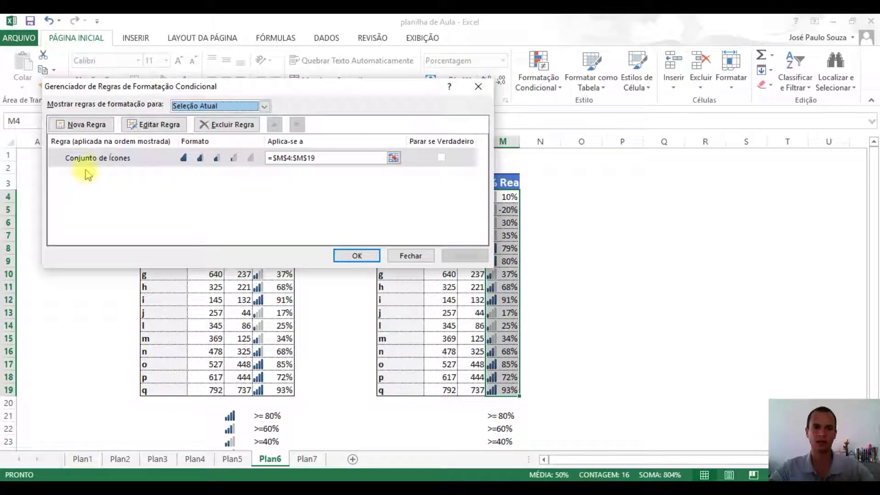
double_click(95, 158)
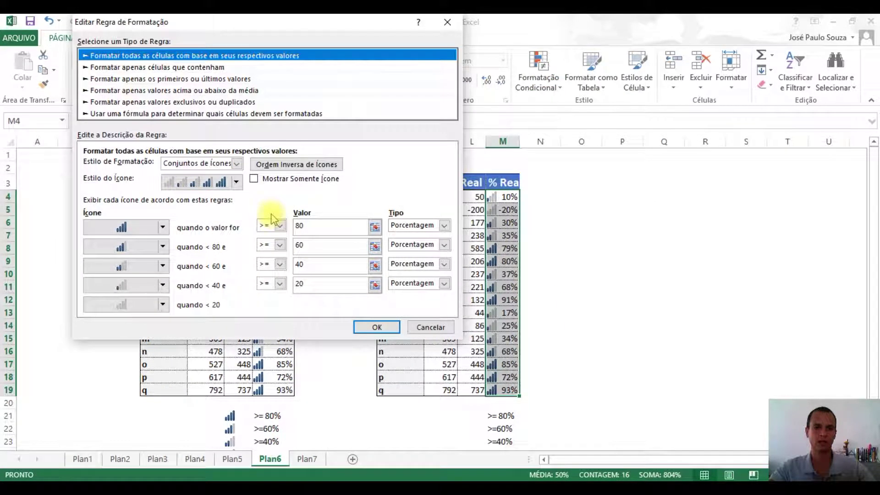
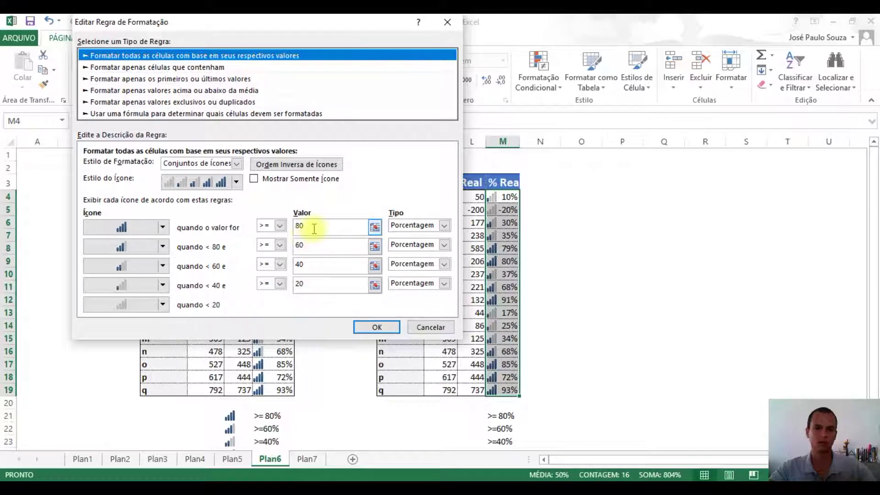
click(375, 328)
click(353, 254)
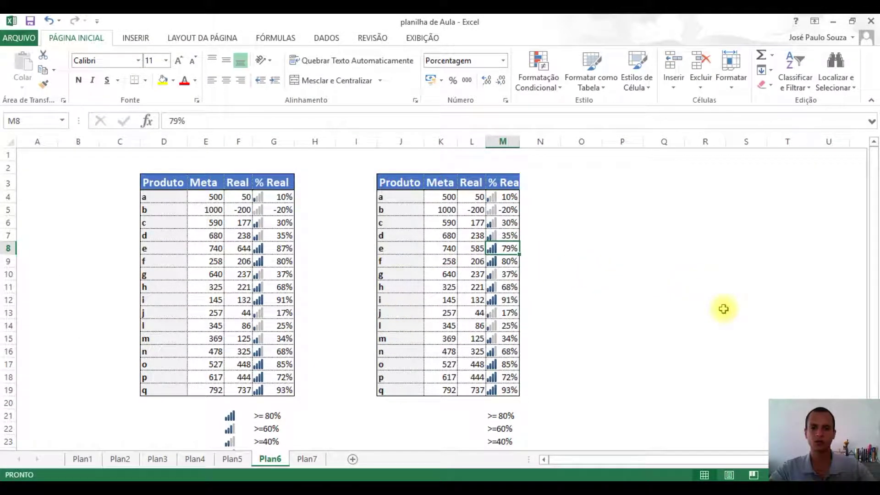
- Compare the icon of product e's % Real value in M8 with the threshold legend below the second table
key(Right)
key(Left)
key(Left)
key(Right)
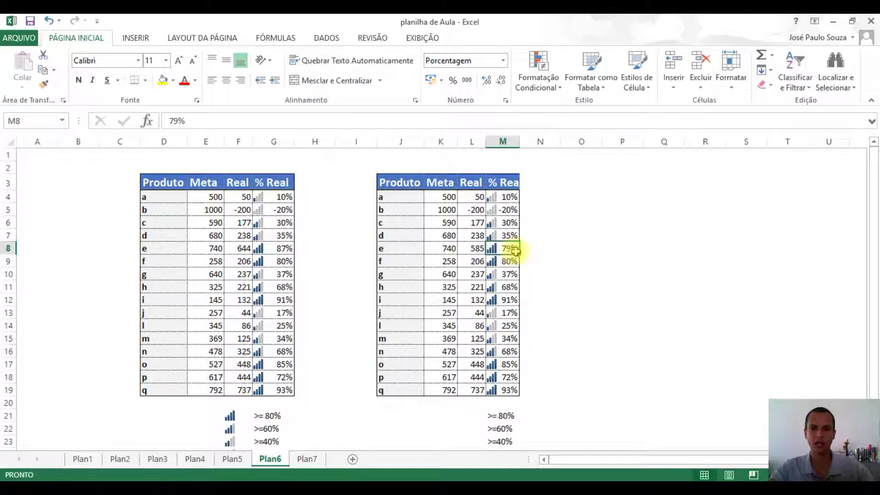
scroll(554, 394, down, 1)
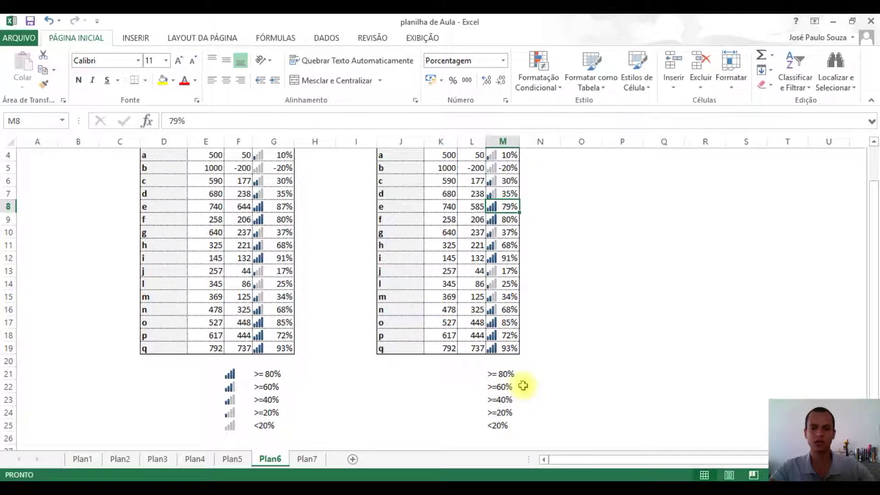
scroll(583, 358, up, 1)
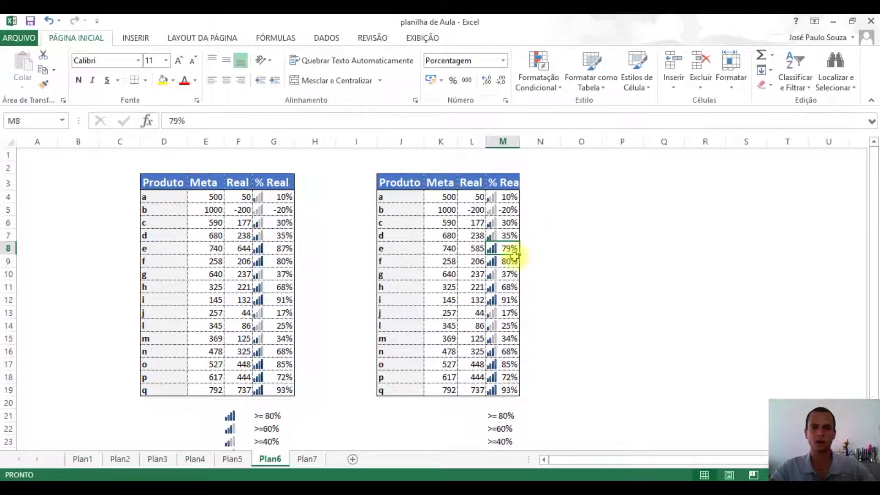
- Reopen the icon set rule on M4:M19 and set the type of all four thresholds to Número
drag(507, 196, 509, 391)
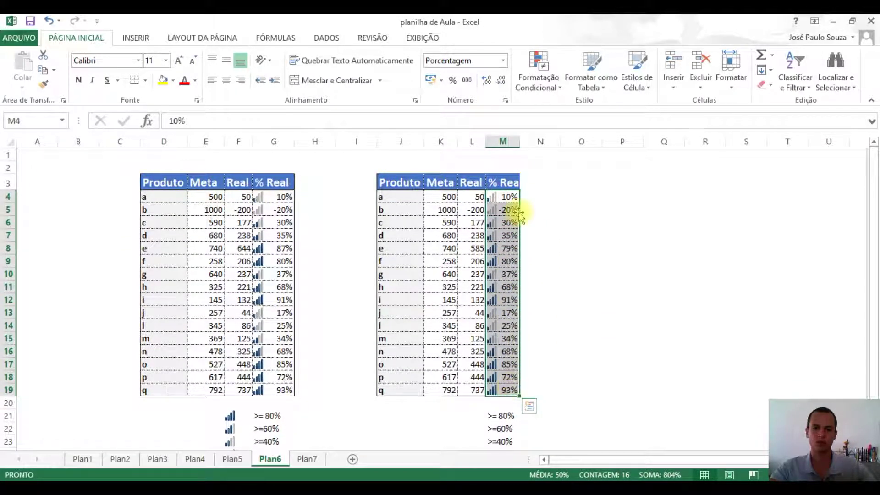
click(536, 81)
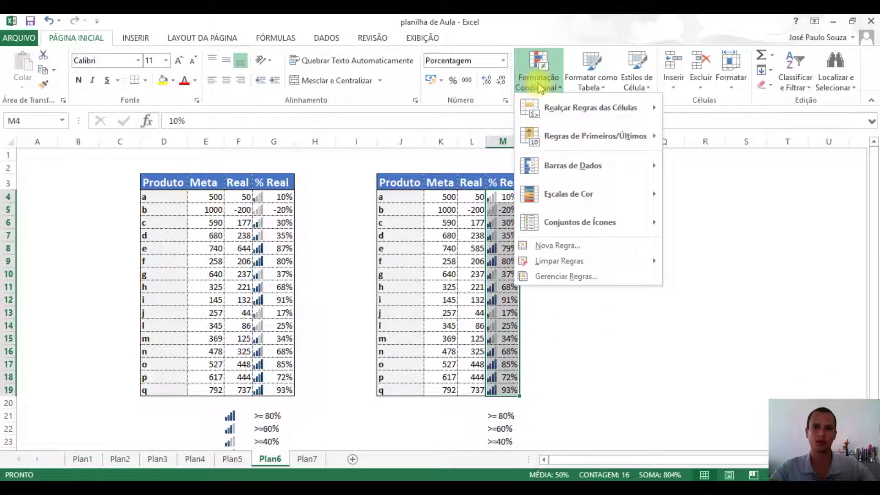
click(595, 277)
double_click(91, 165)
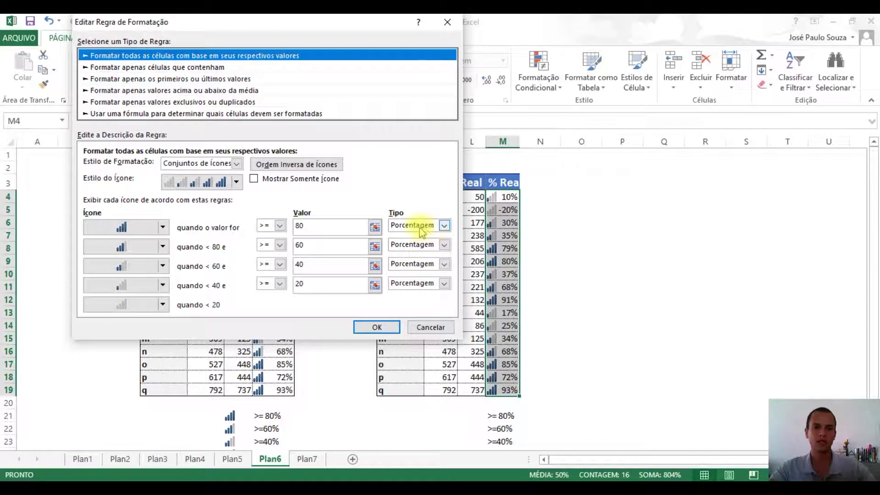
click(444, 226)
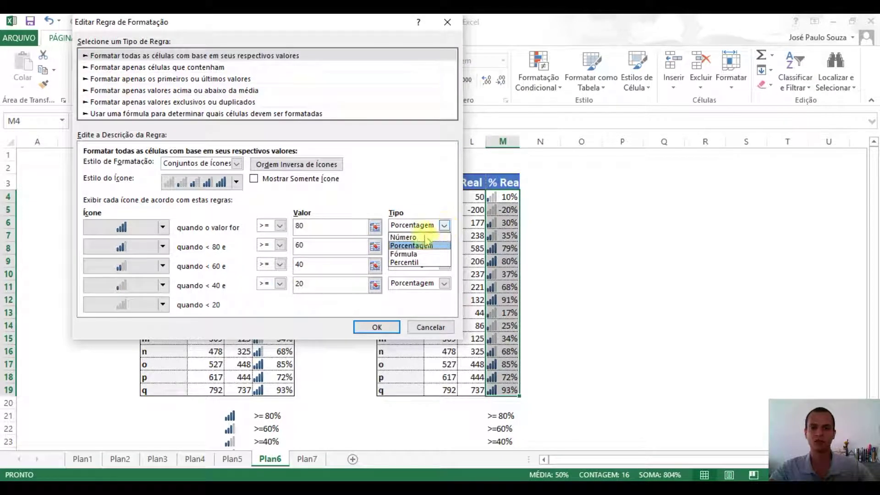
click(412, 235)
click(444, 246)
click(413, 255)
click(442, 264)
click(413, 276)
click(445, 283)
click(405, 295)
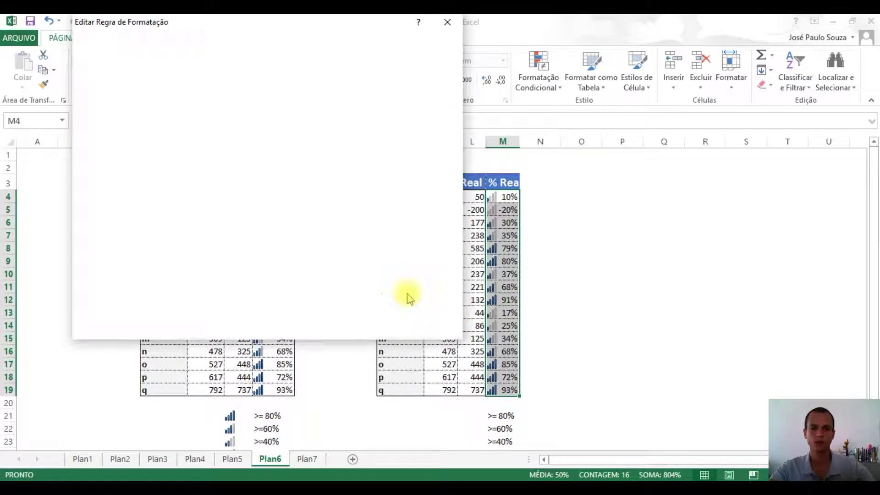
- Set the icon thresholds to 80, 60, 40 and 20, and apply the edited rule to the second table's % Real column
click(314, 226)
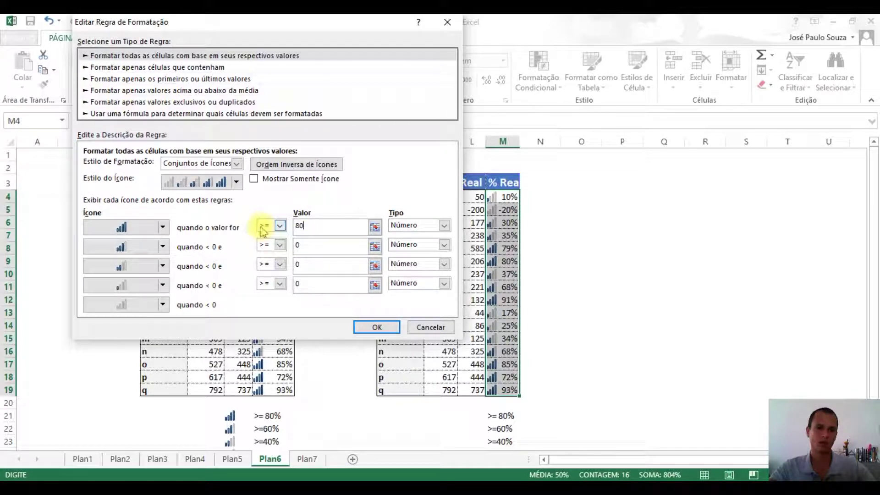
click(310, 247)
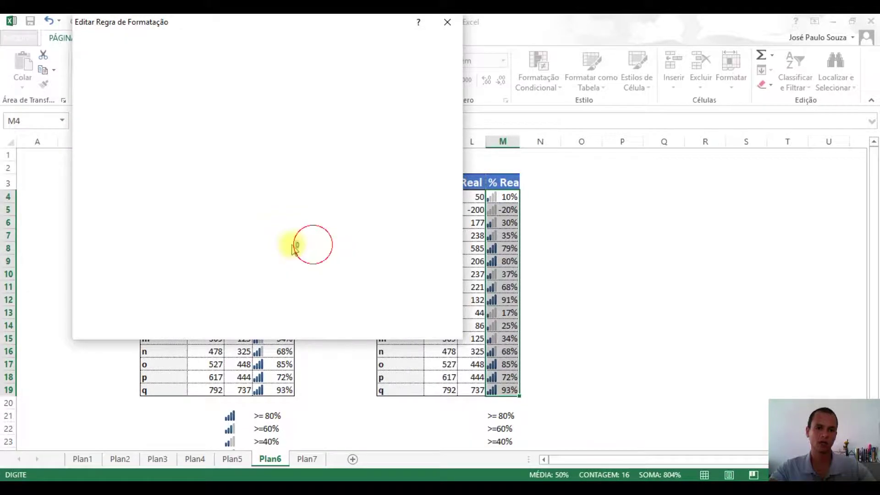
click(308, 263)
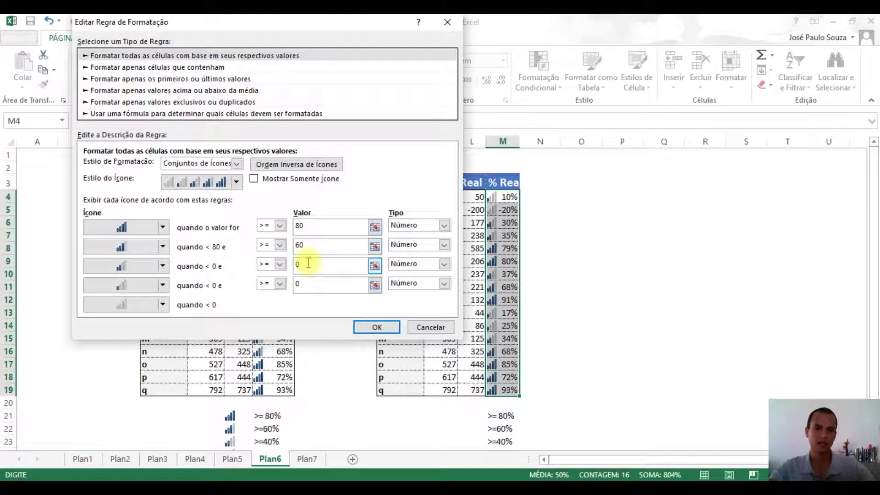
click(305, 263)
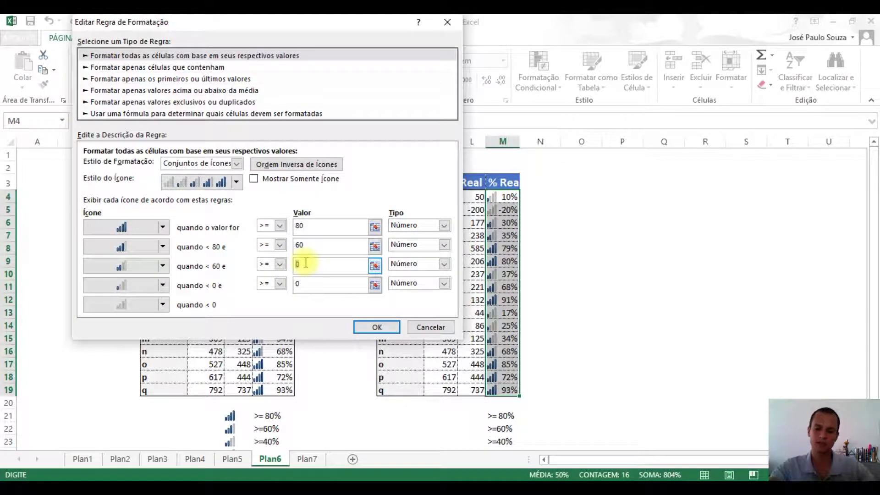
text(40)
click(305, 283)
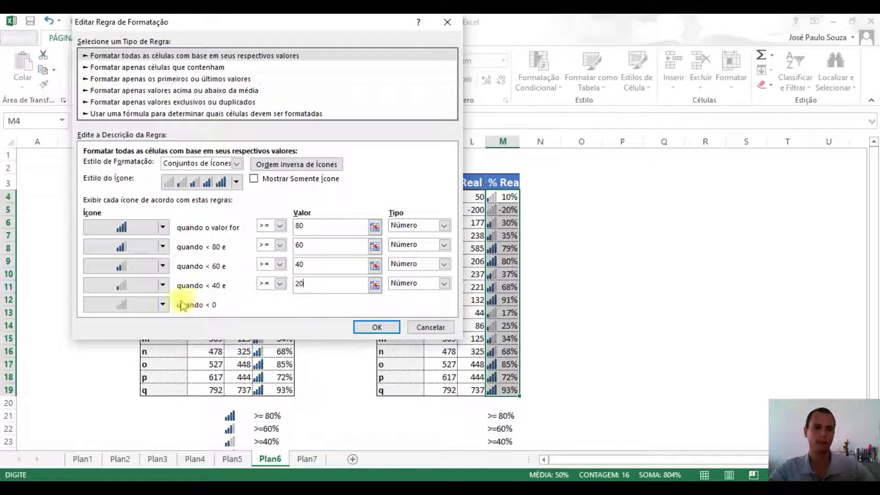
click(377, 327)
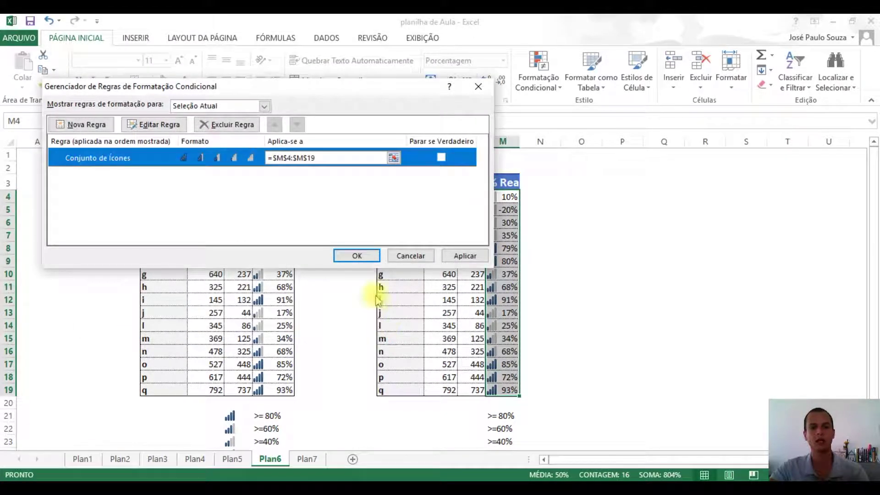
click(356, 255)
click(548, 253)
- Reopen the icon set rule on M4:M19 and set its two highest thresholds to 0,8 and 0,6
drag(509, 197, 506, 387)
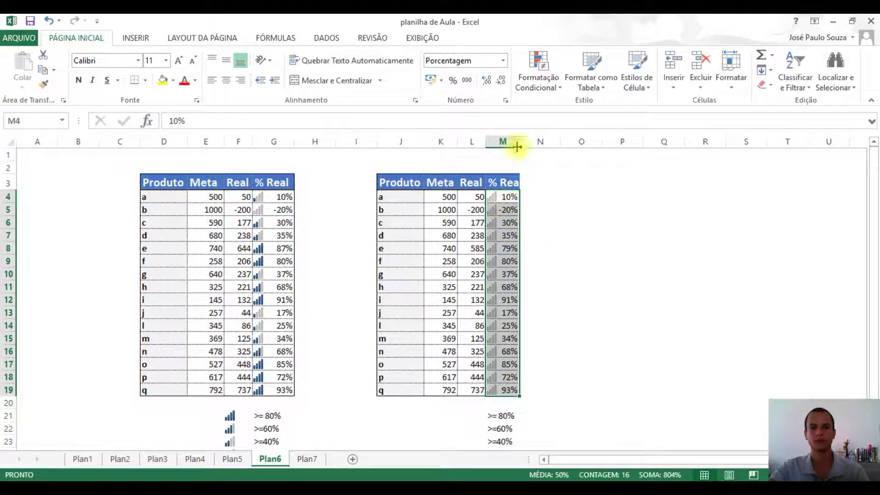
click(537, 68)
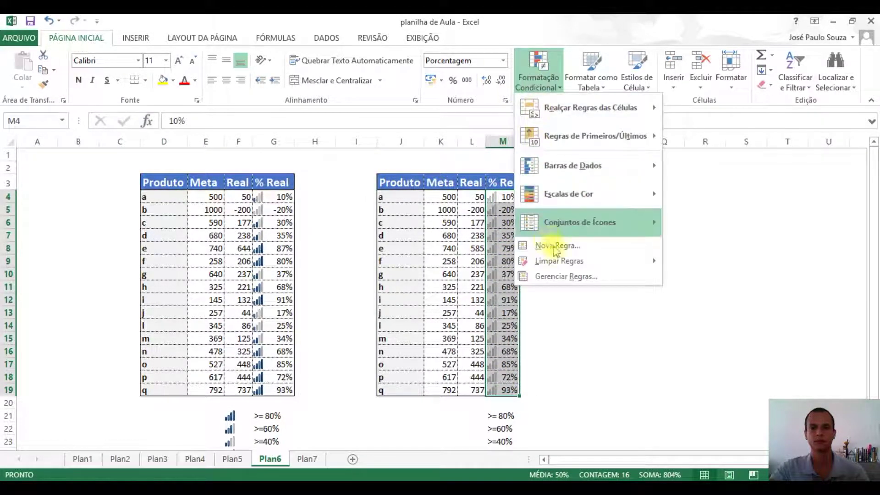
click(569, 276)
double_click(101, 160)
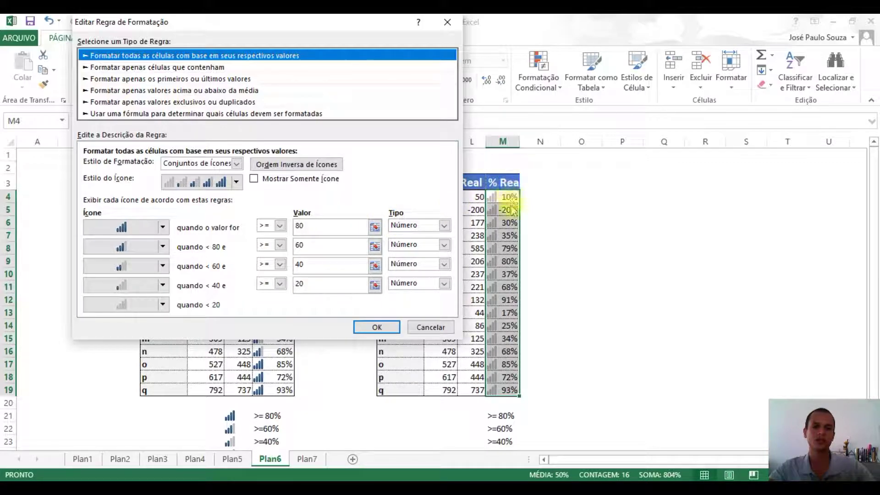
click(310, 226)
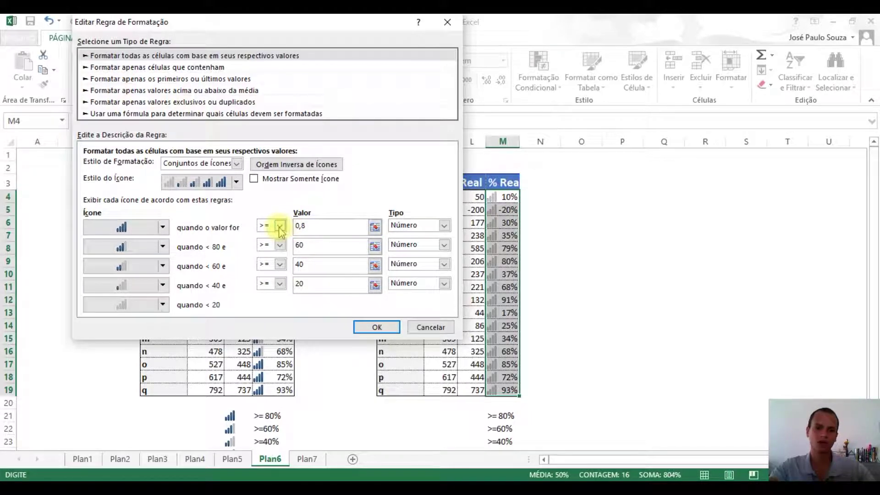
click(291, 246)
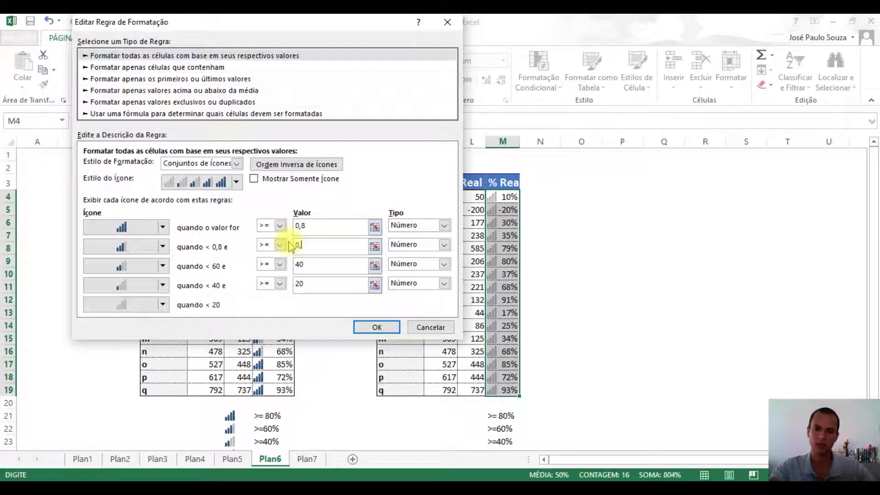
text(0,6)
- Set the two lowest icon thresholds to 0,4 and 20%, and apply the edited rule to the second table's % Real column
click(313, 265)
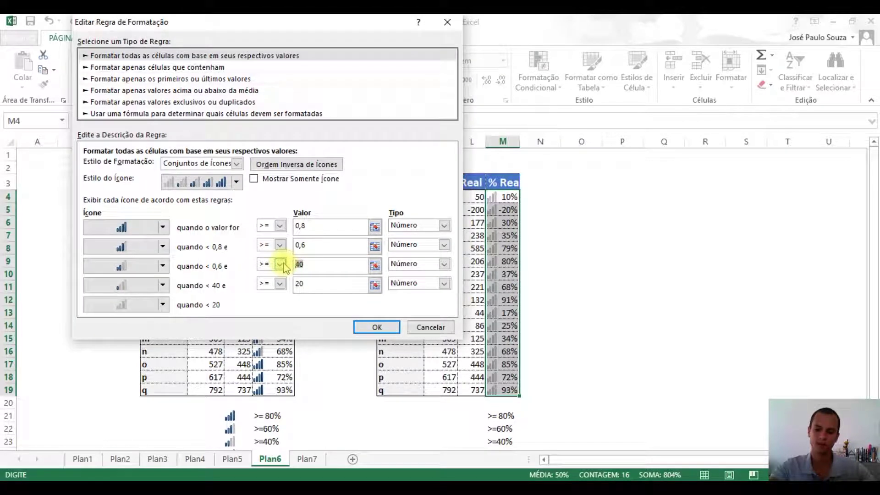
click(307, 283)
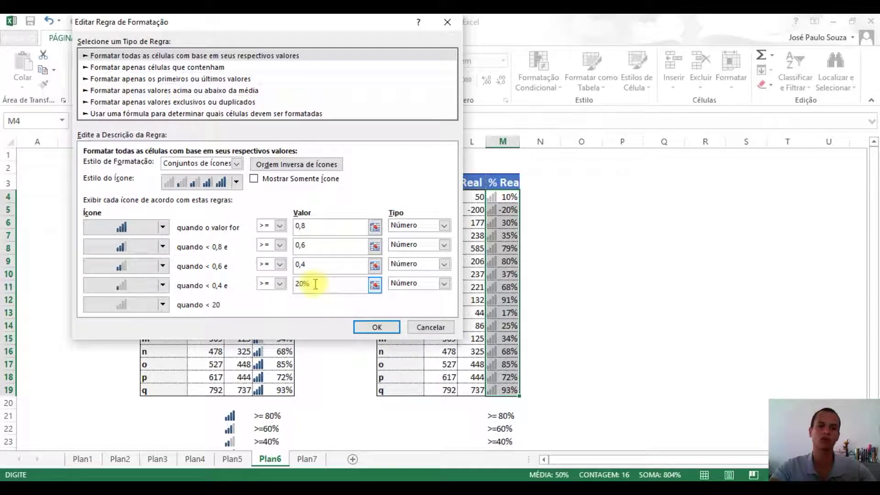
click(311, 227)
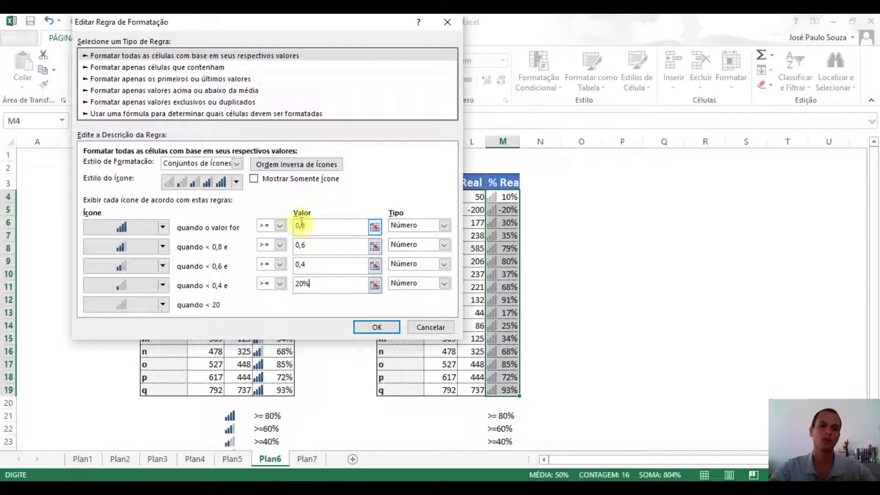
click(373, 325)
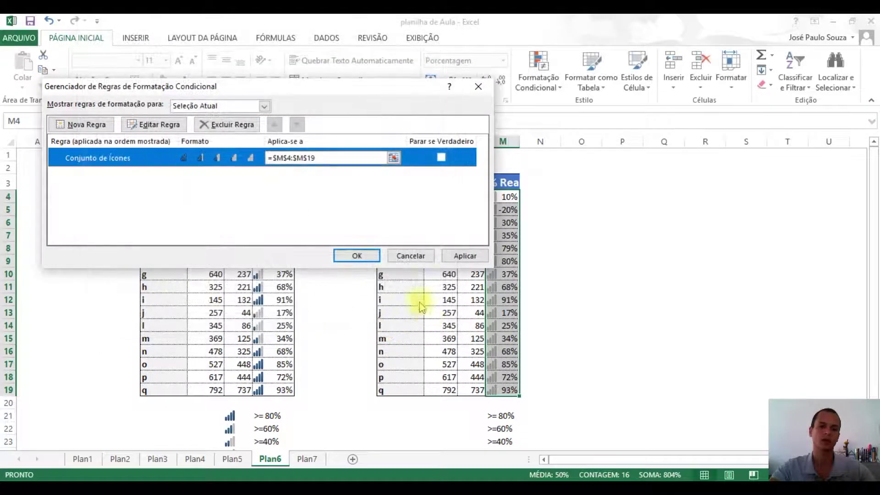
click(358, 255)
click(637, 316)
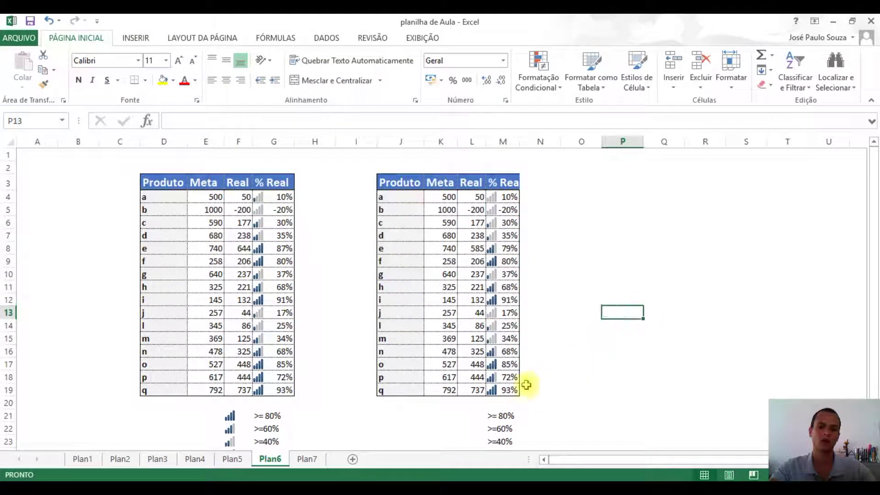
- Compare product e's icon in M8 with the >=60% threshold and its icon in the legends below both tables
click(525, 249)
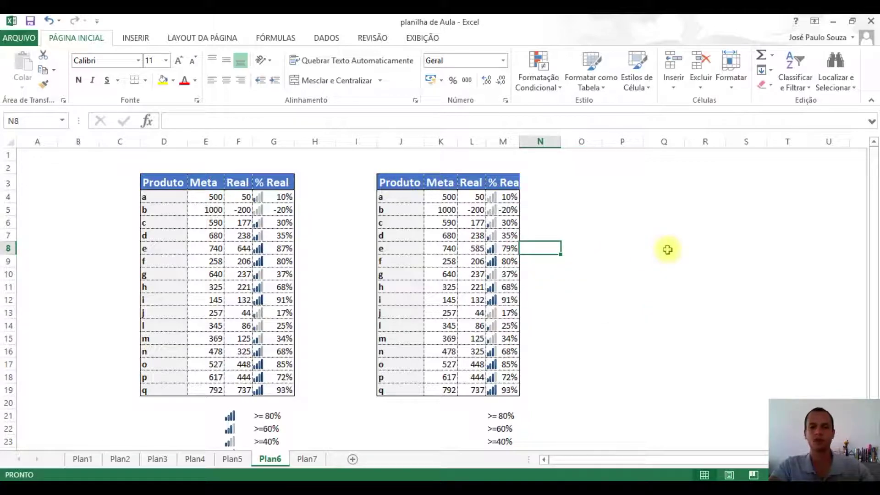
key(Left)
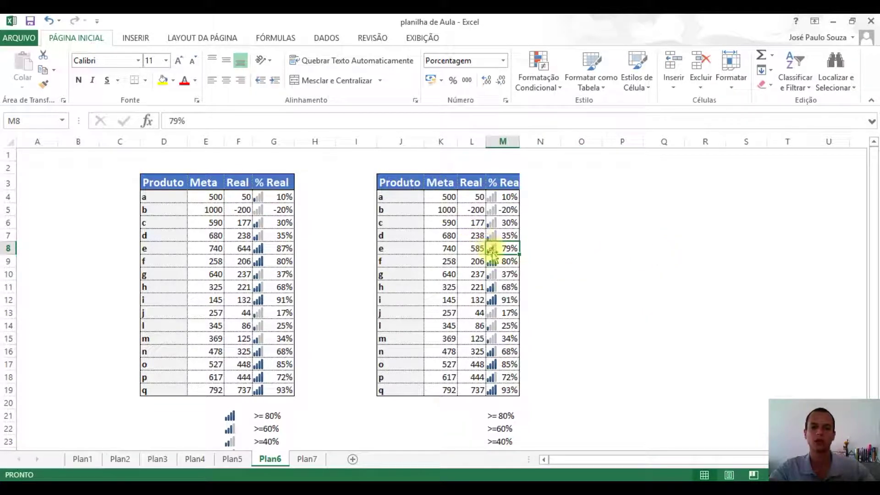
scroll(541, 393, down, 2)
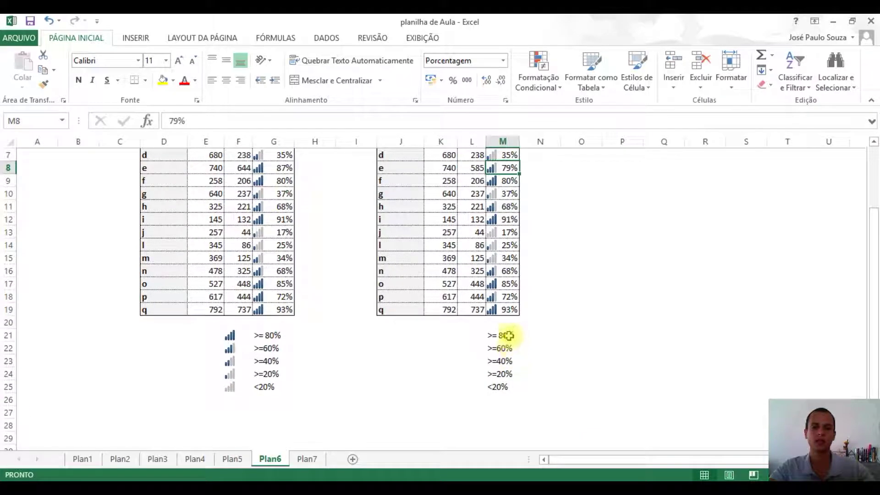
click(500, 350)
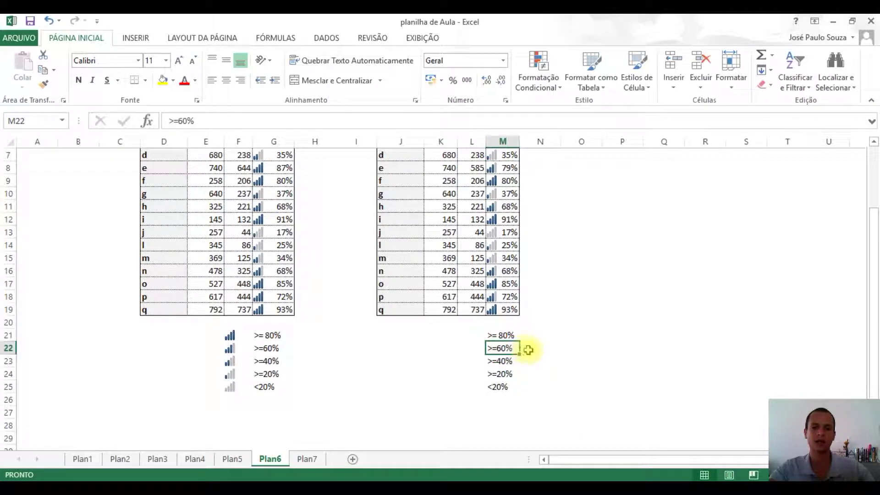
drag(544, 349, 211, 353)
click(277, 335)
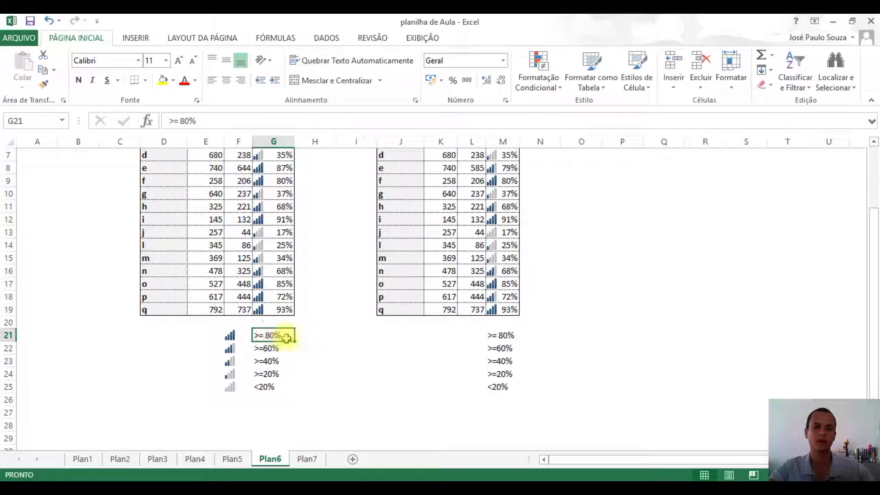
click(268, 350)
click(232, 349)
scroll(639, 324, up, 2)
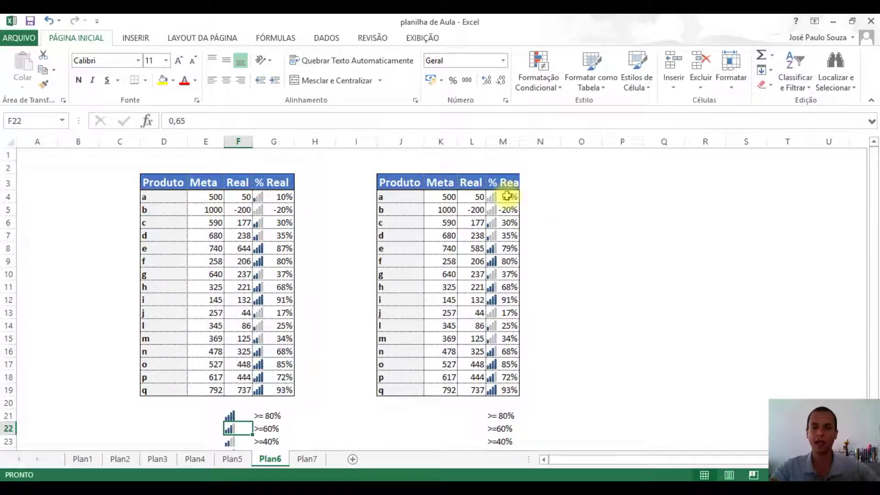
- Edit the icon set rule on M4:M19 to show only the icons (Mostrar Somente Ícone), and apply it to the column
drag(510, 196, 507, 389)
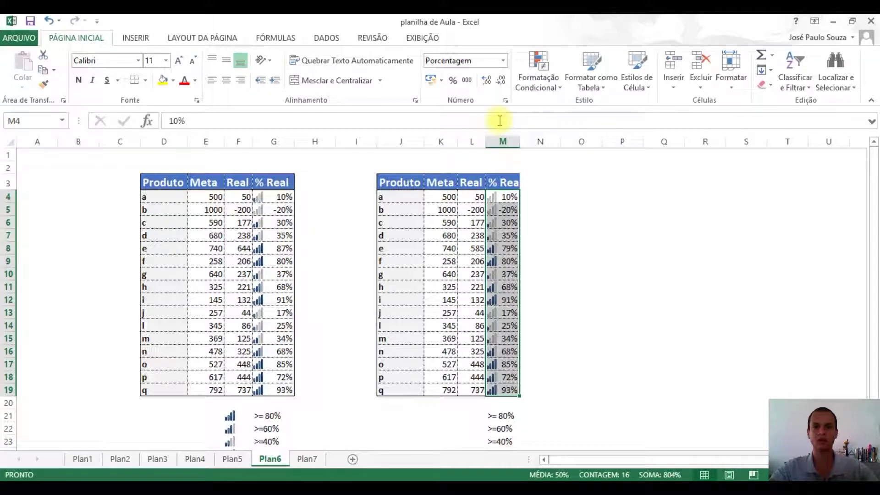
click(548, 82)
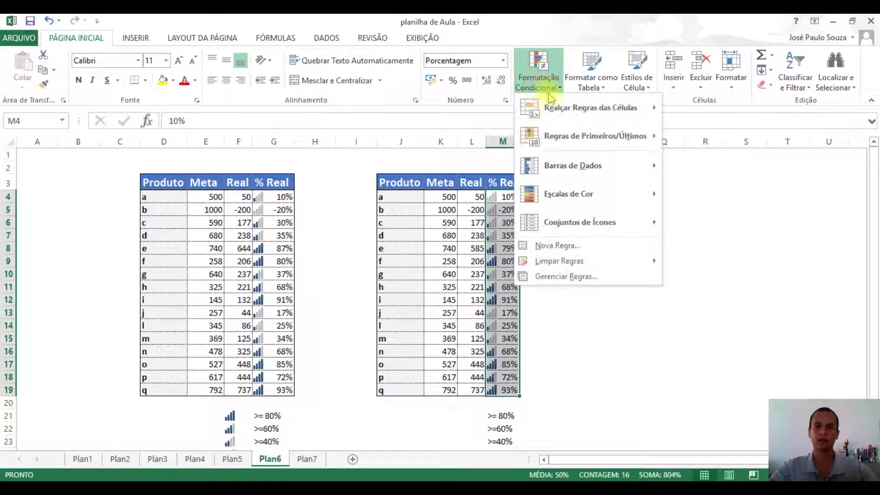
click(585, 279)
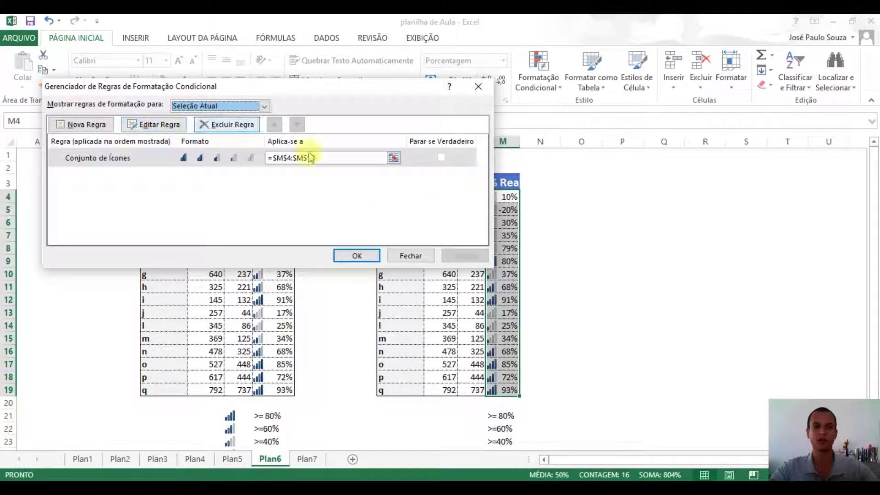
double_click(94, 159)
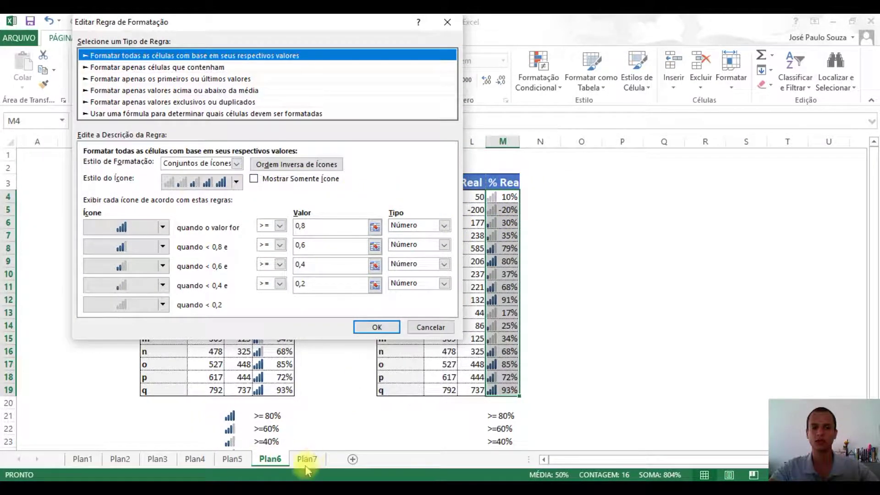
click(255, 180)
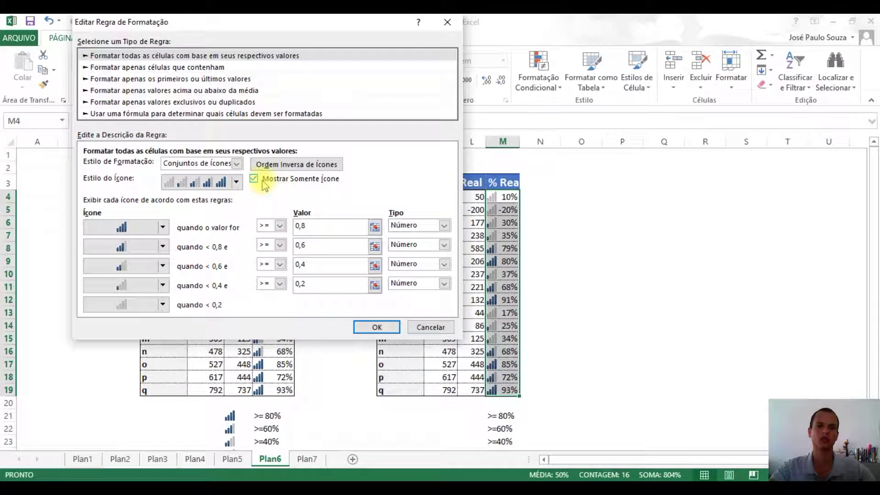
click(379, 328)
click(354, 256)
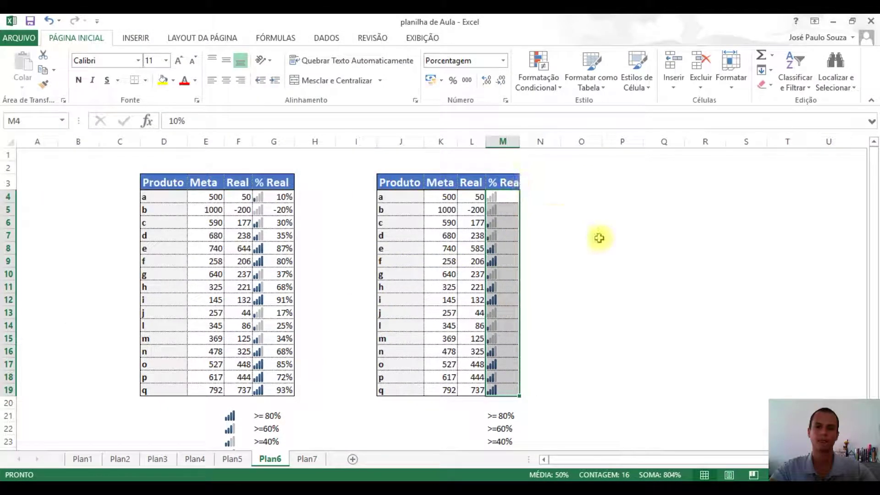
click(603, 238)
drag(506, 198, 515, 387)
click(580, 402)
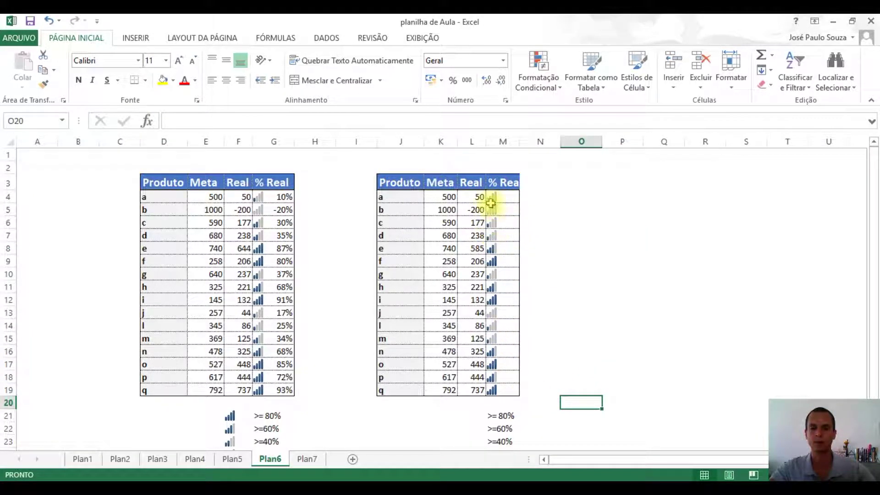
- Change the icon for values >= 0,8 in the M4:M19 rule to a black circle and apply the rule
drag(508, 195, 510, 390)
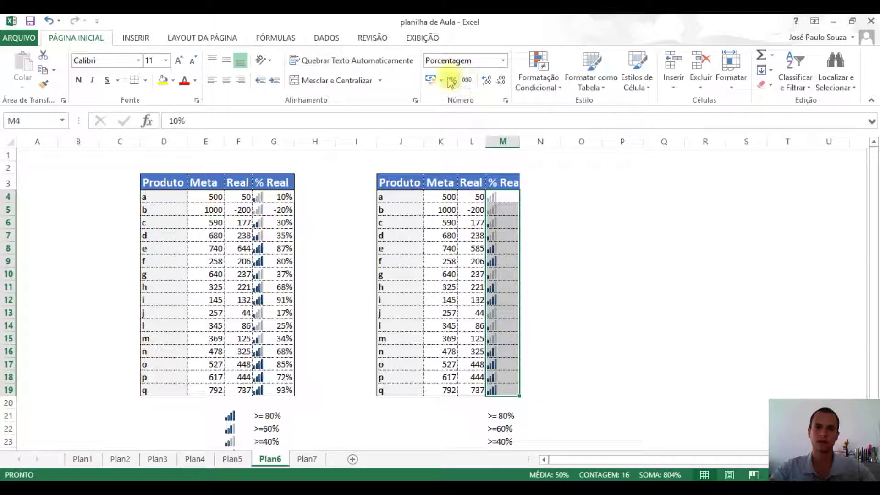
click(540, 91)
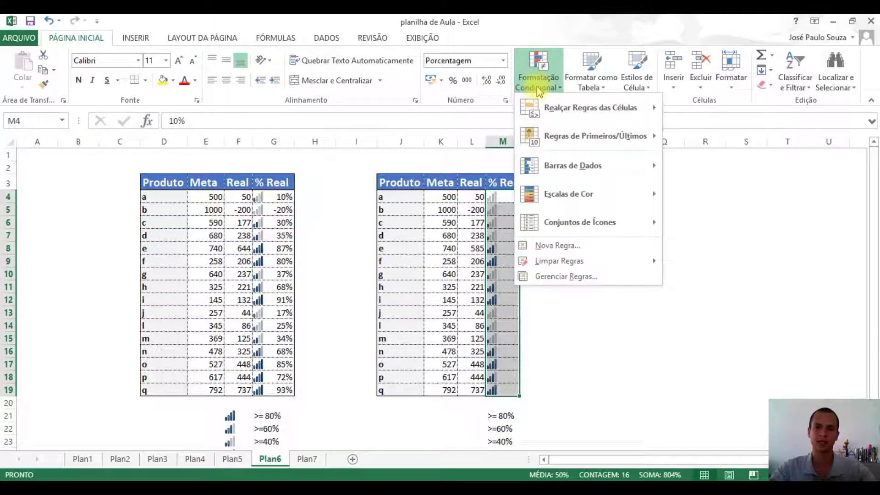
click(582, 277)
double_click(124, 165)
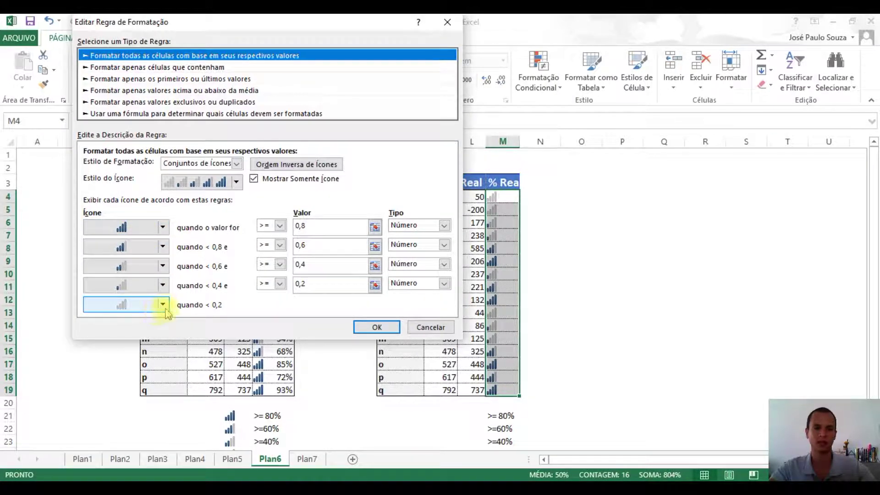
click(164, 228)
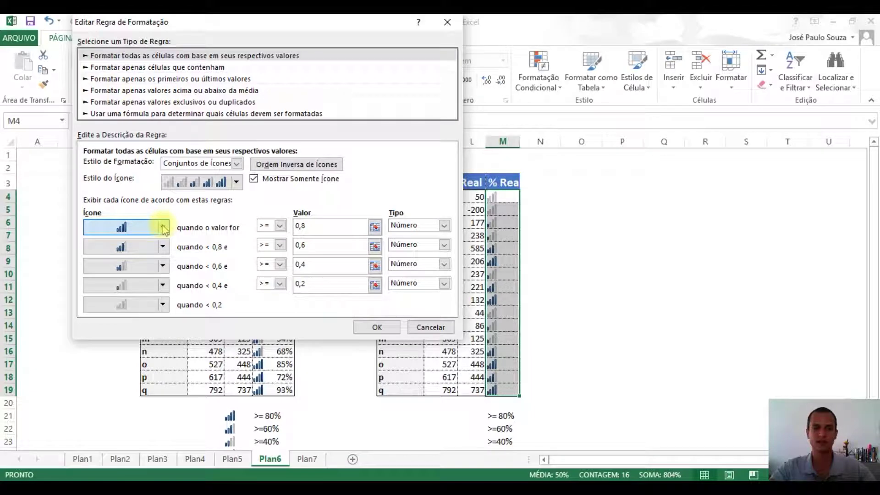
click(164, 228)
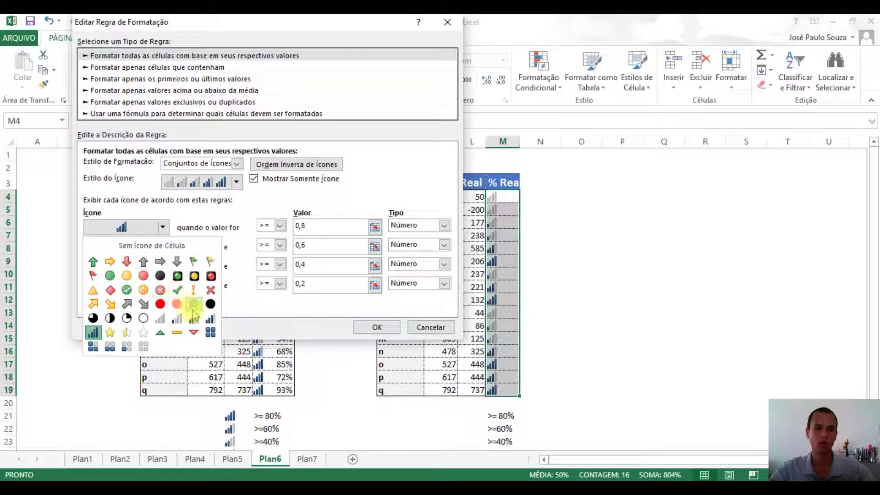
click(211, 304)
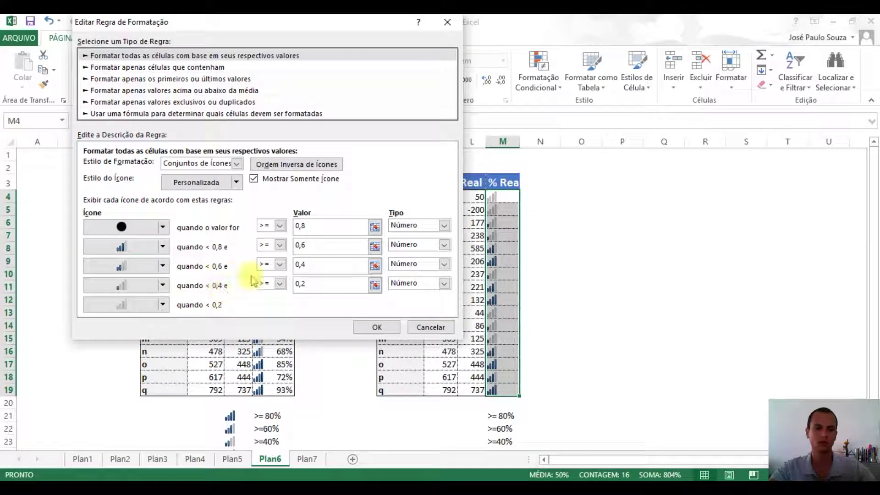
click(377, 327)
click(355, 256)
click(566, 248)
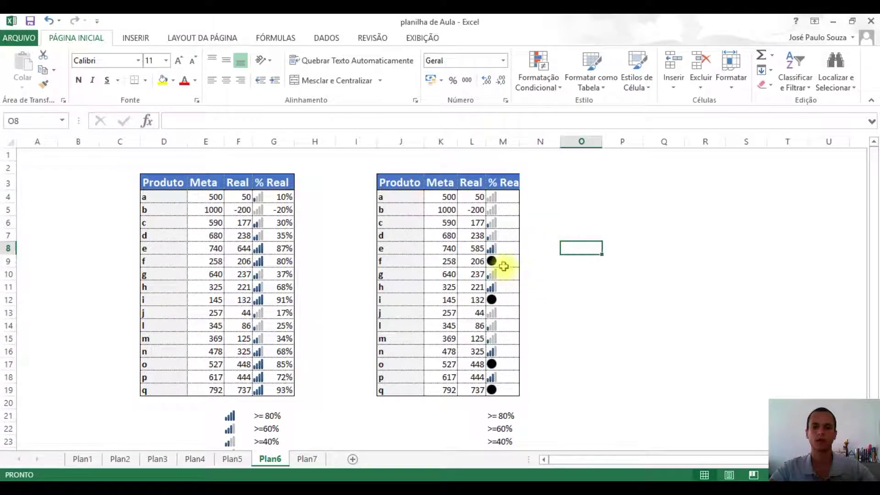
scroll(610, 335, down, 2)
scroll(609, 335, up, 2)
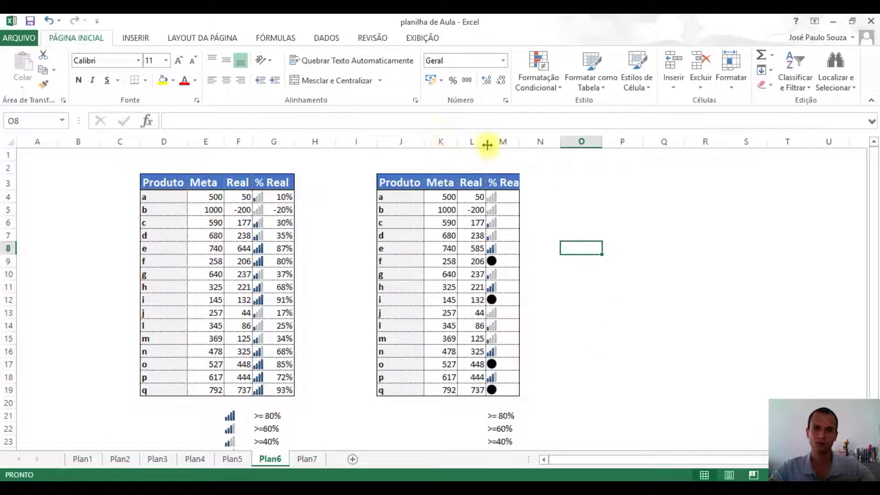
- Review the conditional formatting categories available for M4:M19, from cell highlighting rules to icon sets, without applying any
drag(498, 196, 504, 390)
click(543, 87)
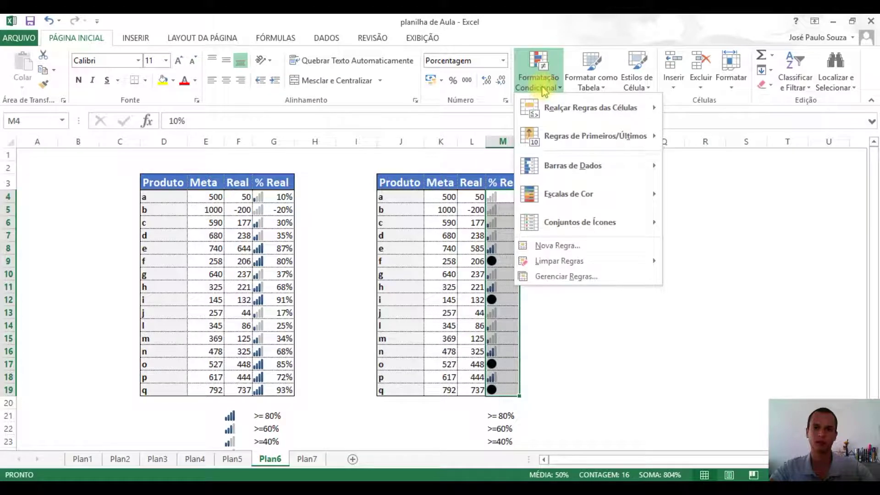
mouse_move(600, 114)
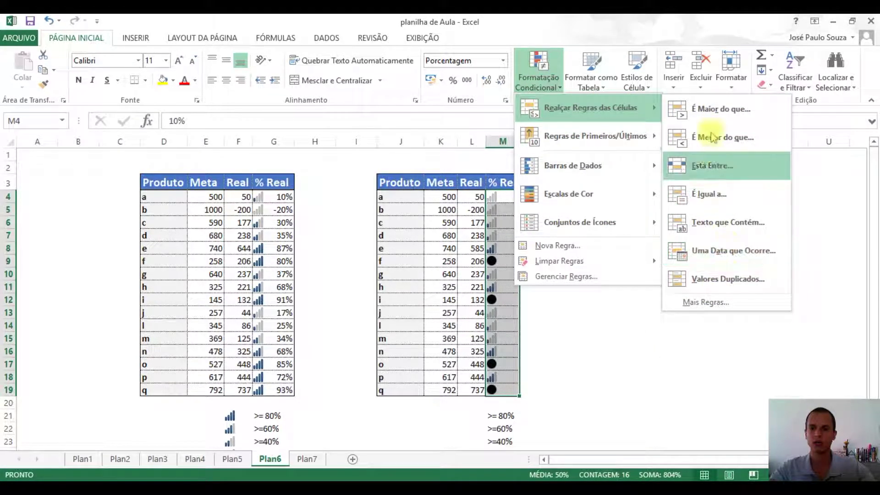
mouse_move(609, 137)
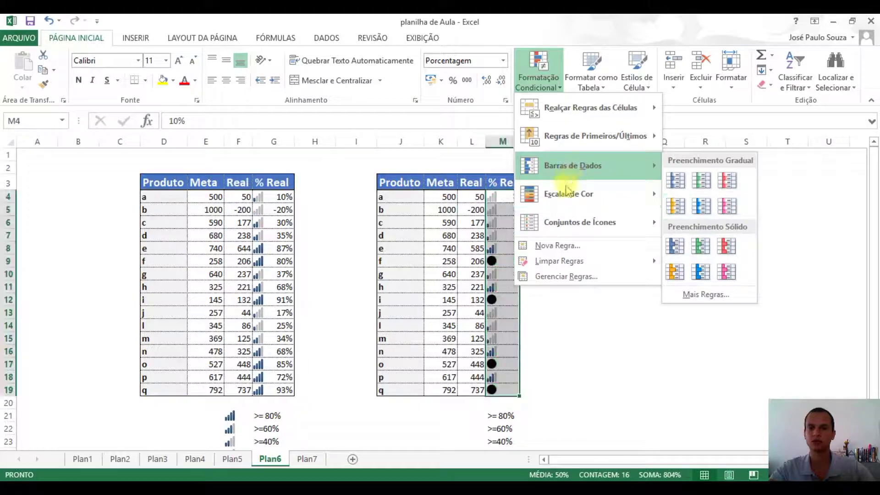
mouse_move(568, 192)
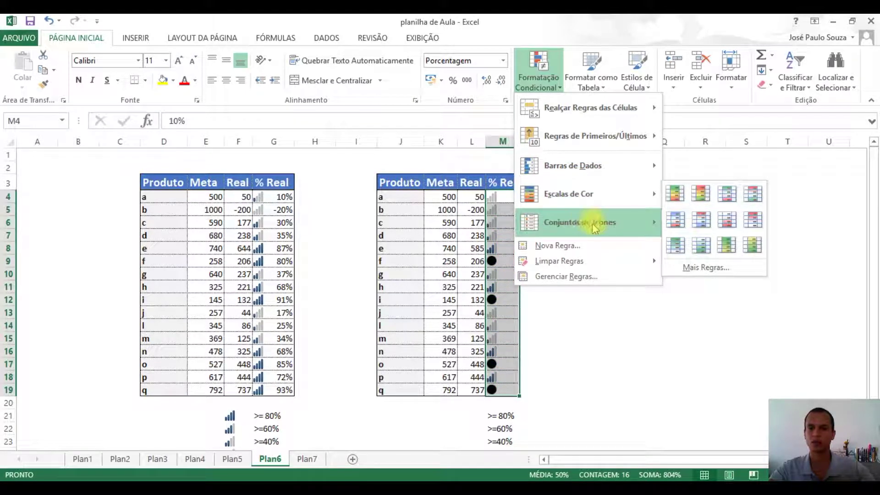
mouse_move(627, 224)
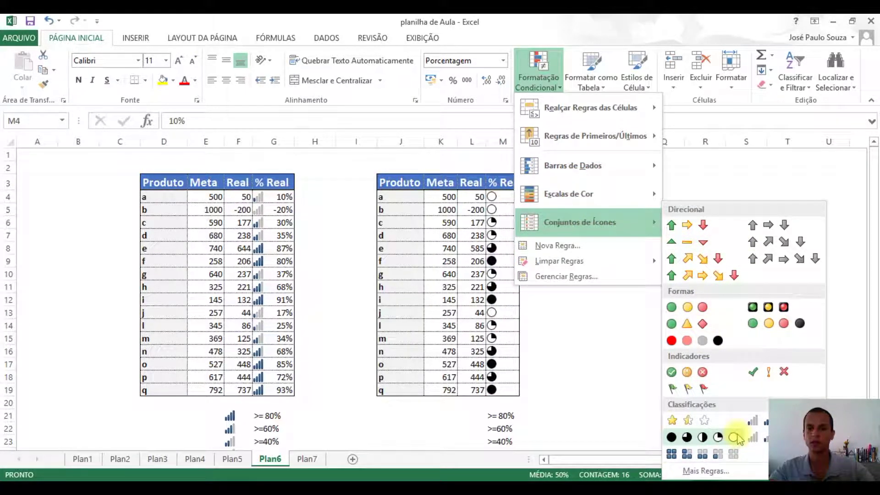
click(561, 328)
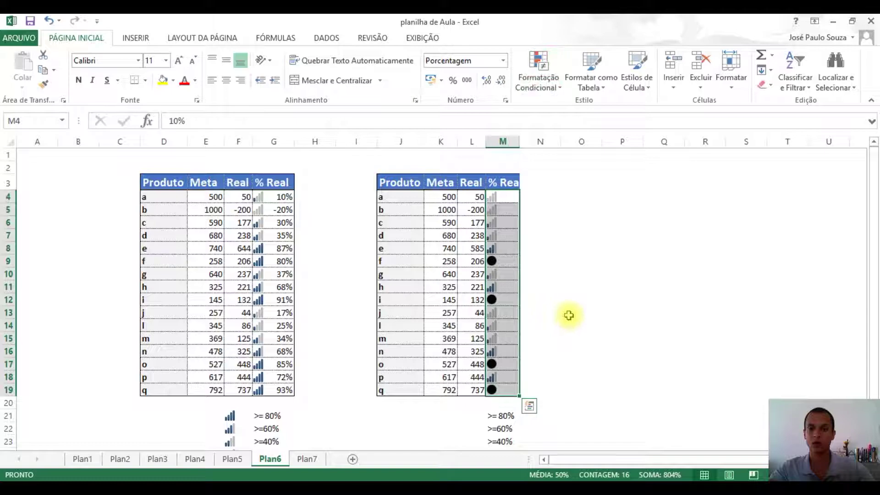
- Open the Plan7 sheet and examine the coloured and uncoloured product tables and the target criteria written below them
click(307, 459)
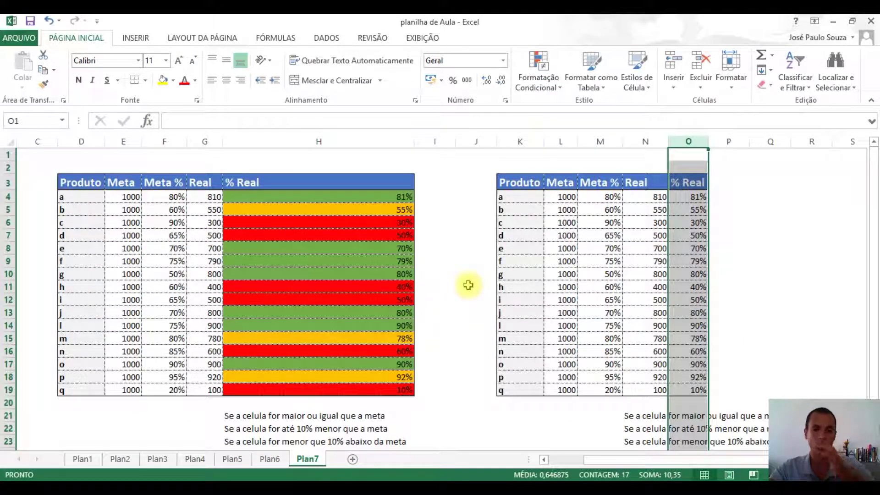
click(539, 167)
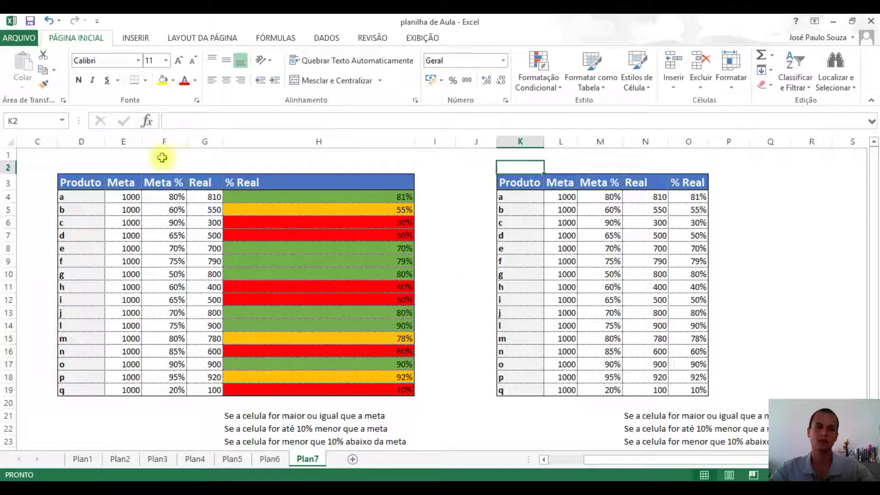
drag(65, 180, 290, 174)
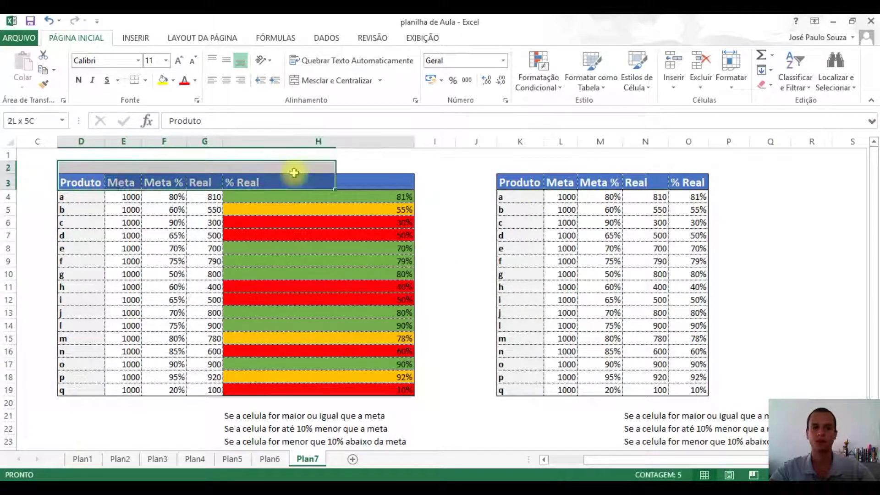
drag(78, 152, 380, 170)
click(468, 193)
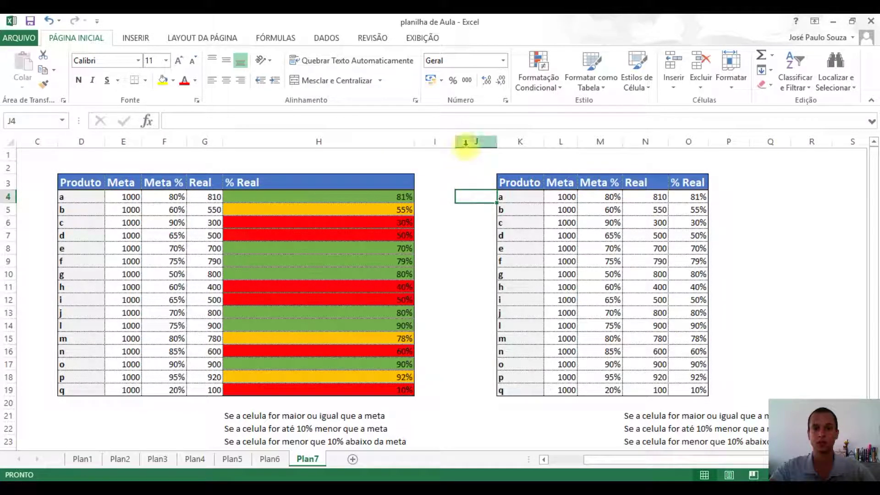
drag(78, 153, 410, 162)
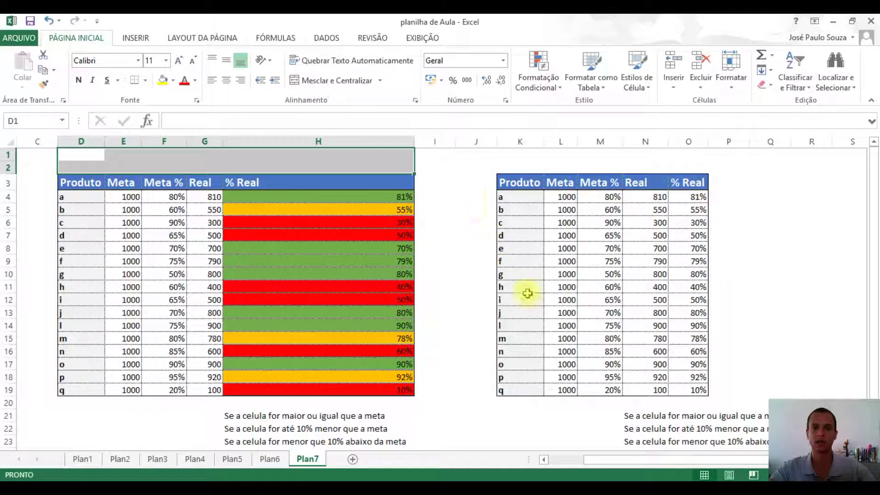
scroll(665, 285, down, 2)
scroll(664, 282, up, 2)
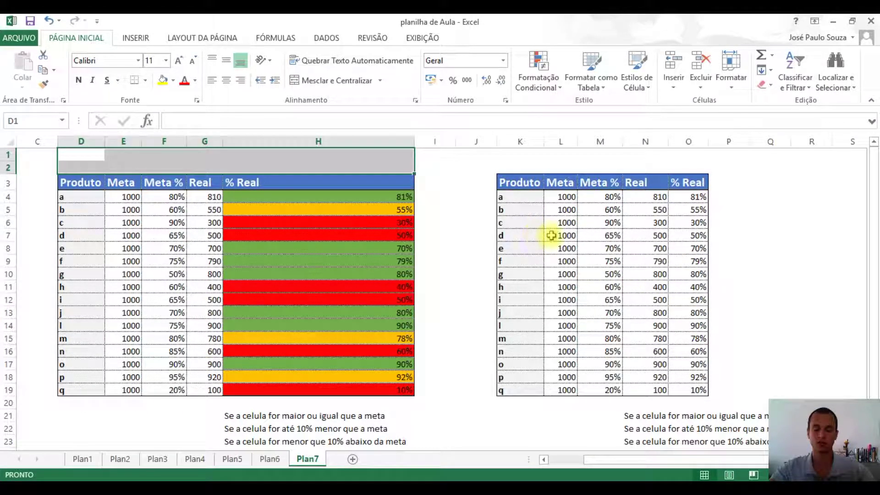
click(336, 196)
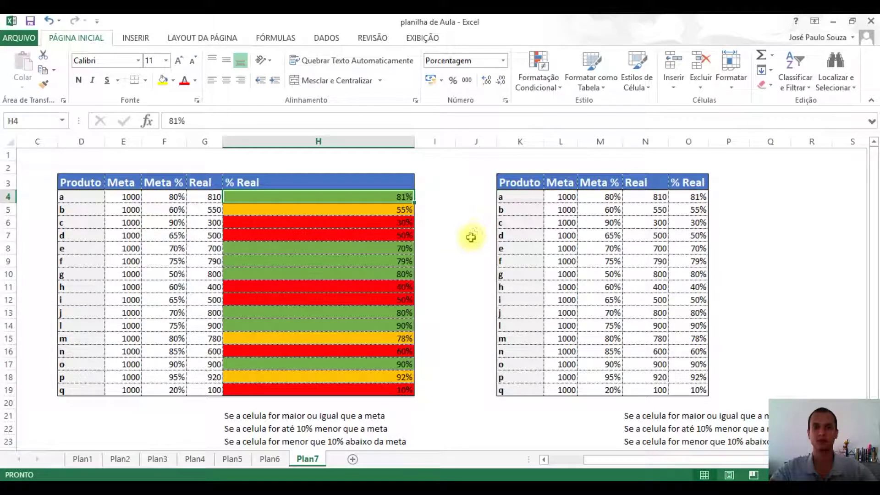
mouse_move(415, 142)
mouse_down()
mouse_move(383, 141)
mouse_move(415, 145)
mouse_up()
click(432, 196)
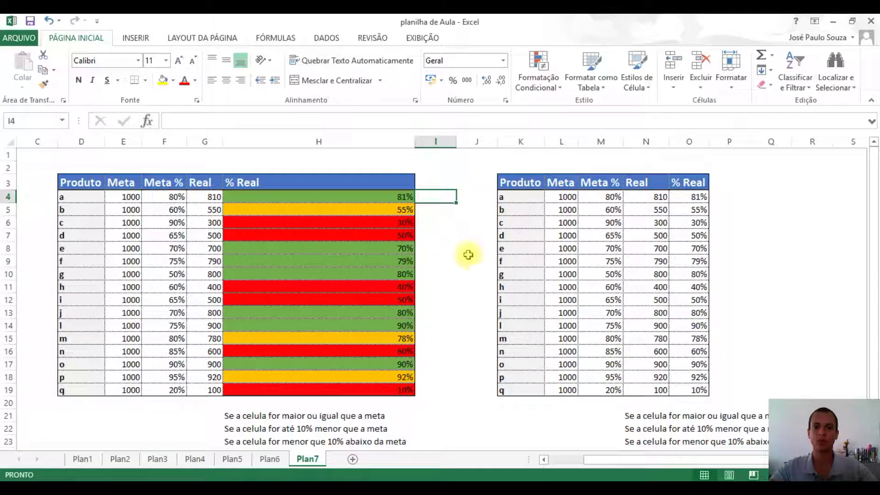
scroll(456, 252, down, 2)
scroll(455, 250, up, 2)
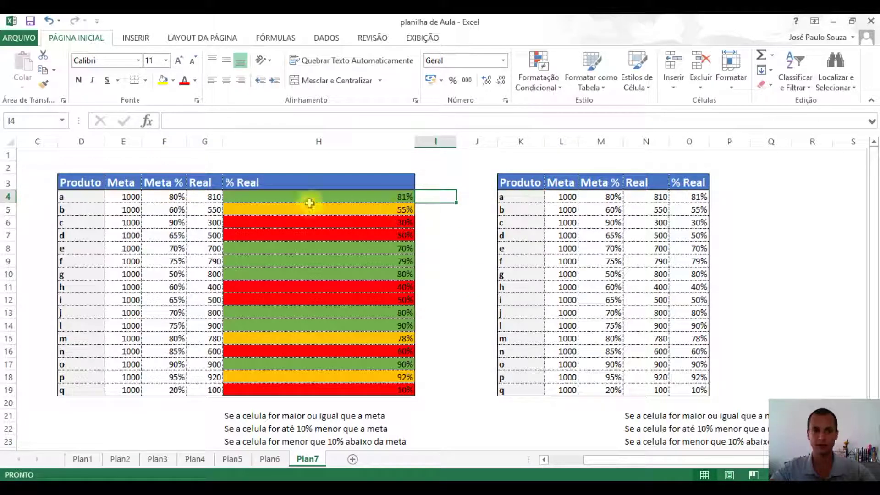
- Examine the first table's Meta column in E3:E19 and product a's Meta % in F4
click(174, 197)
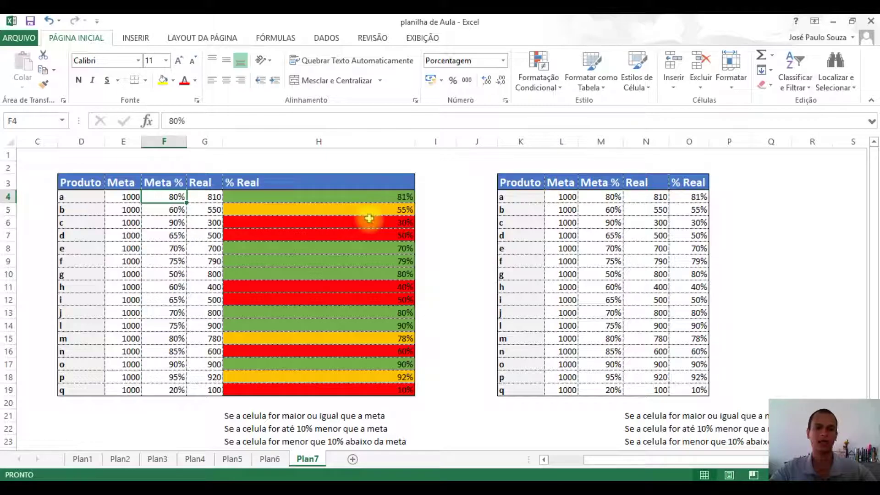
drag(129, 197, 133, 390)
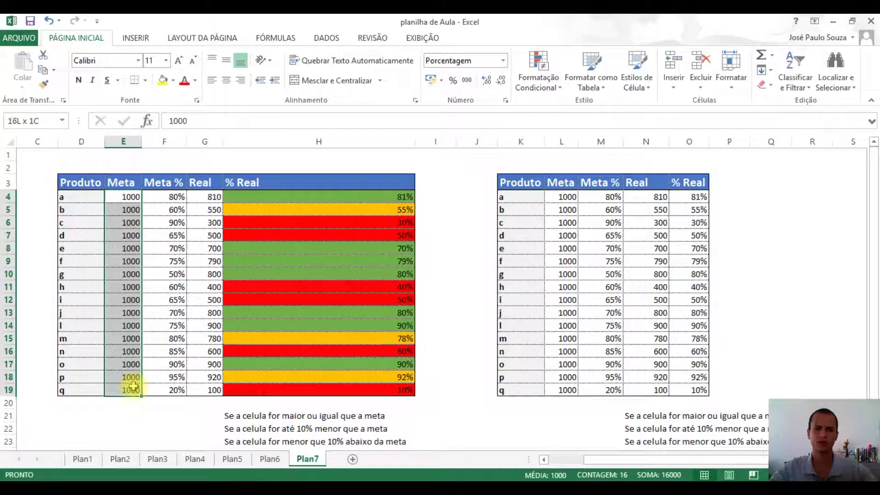
click(127, 195)
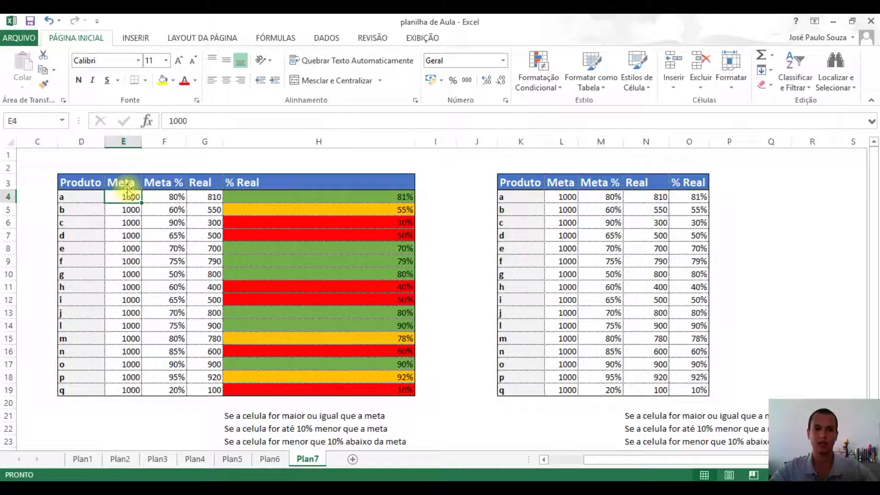
drag(129, 183, 131, 393)
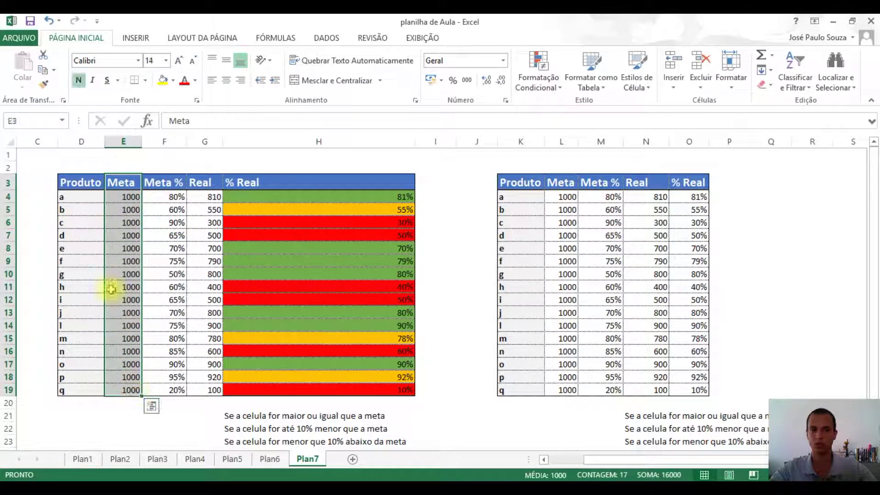
click(130, 223)
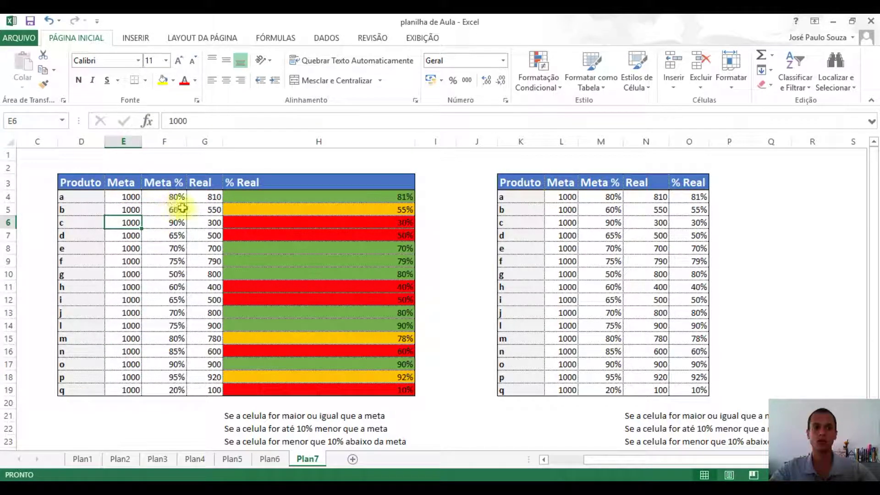
- Compare the Meta % targets of products a, b and c with the coloured % Real values in H4:H19
drag(64, 198, 161, 192)
click(176, 195)
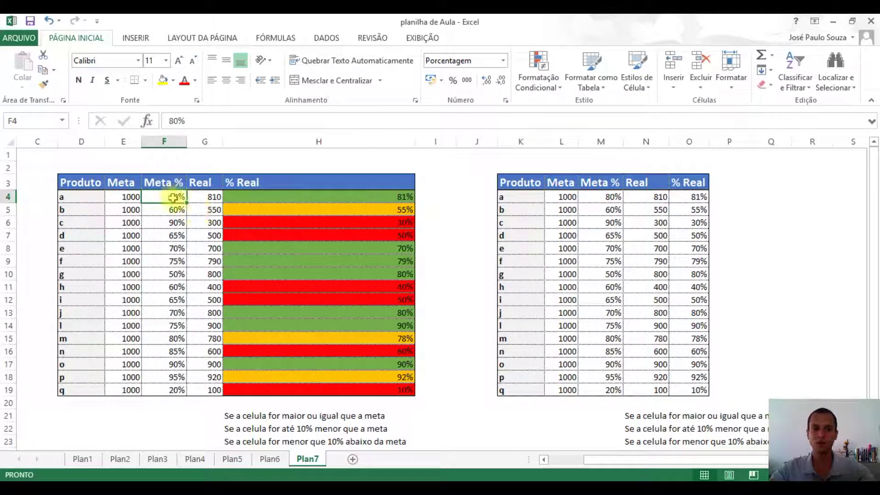
click(242, 197)
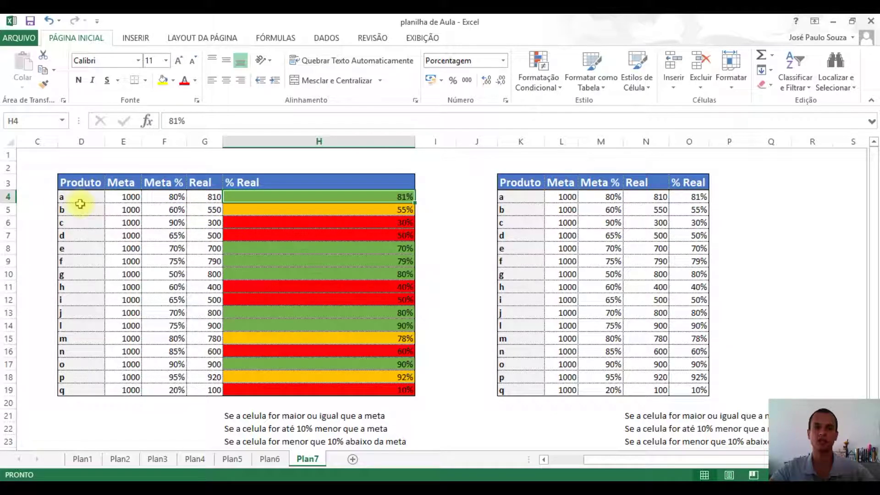
click(170, 209)
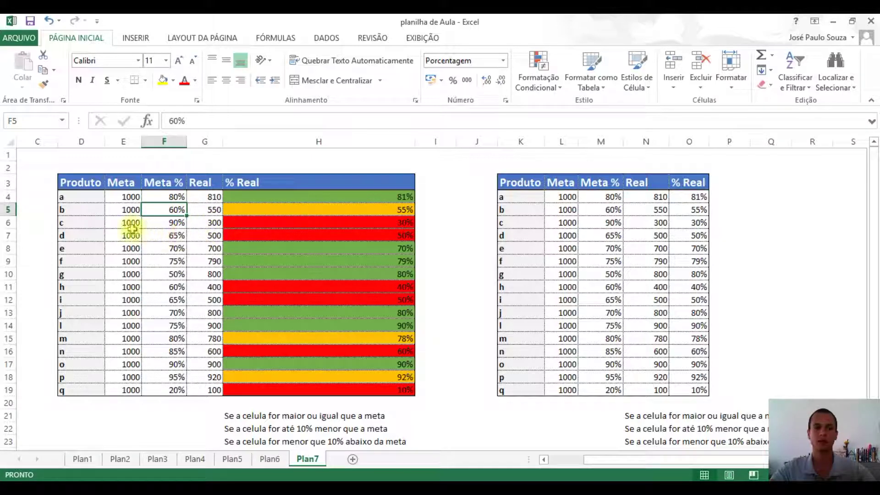
drag(130, 222, 167, 221)
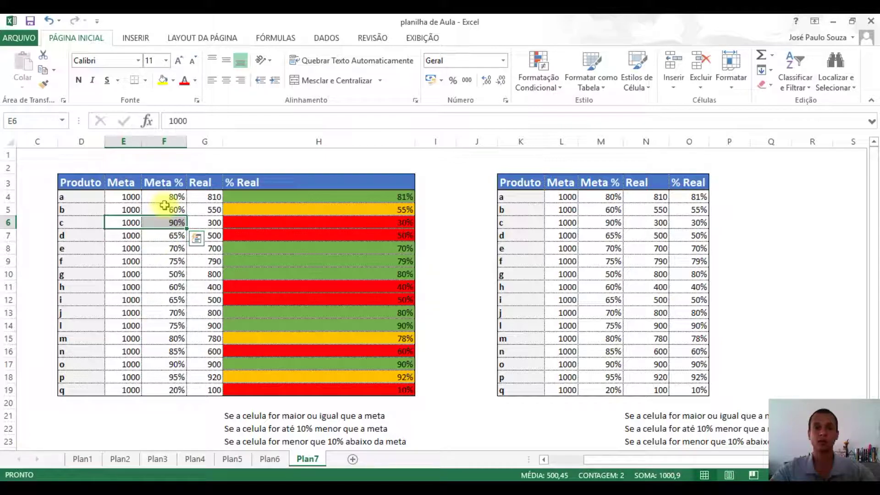
drag(343, 196, 373, 389)
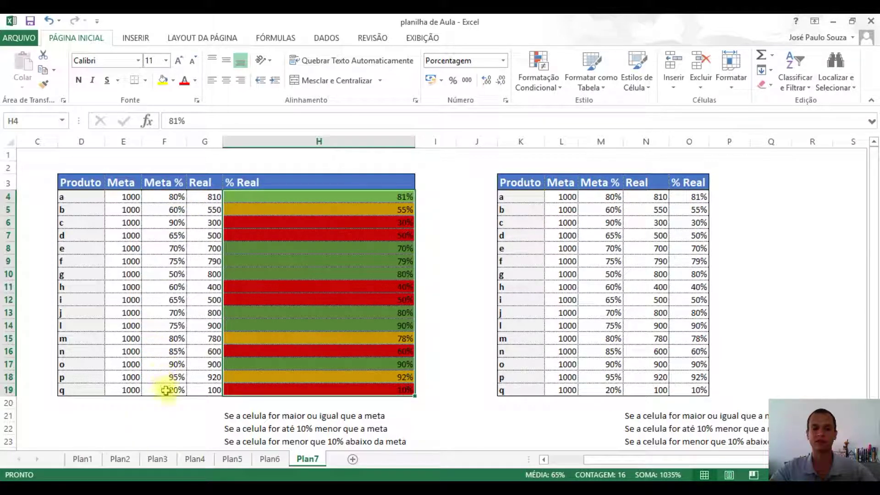
click(168, 210)
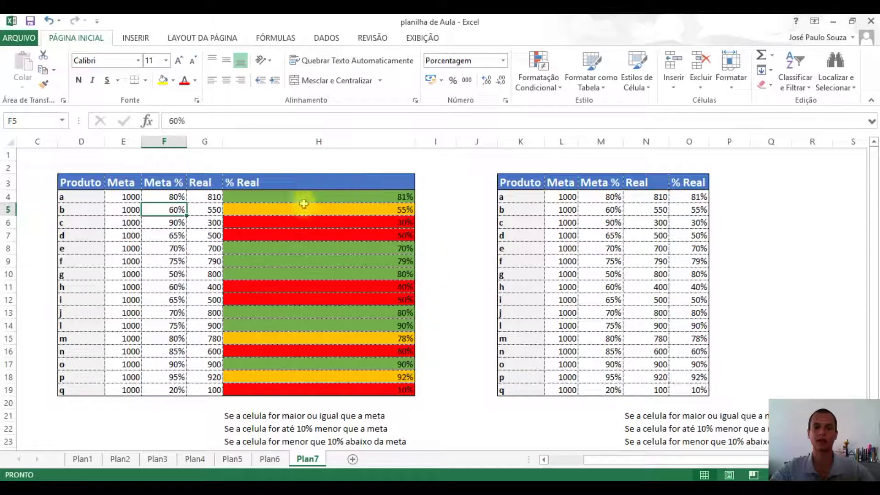
drag(82, 196, 208, 199)
click(176, 210)
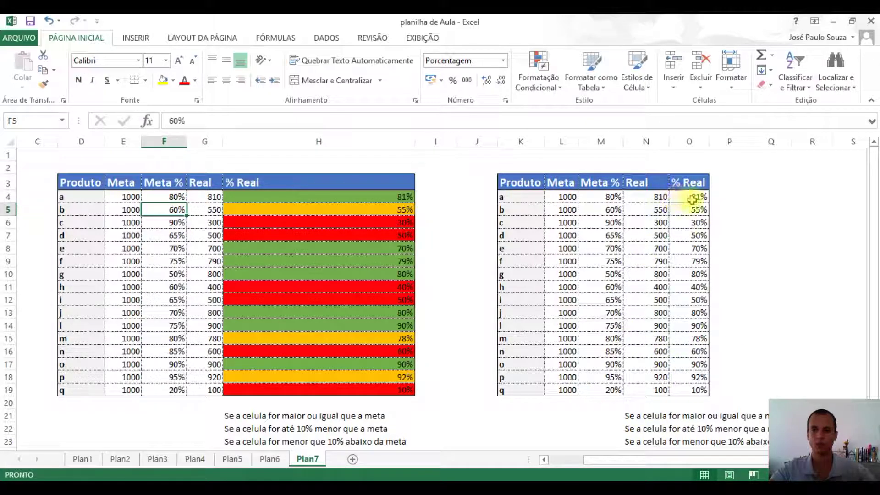
- Start a new conditional formatting rule for O4:O19 that uses a formula to determine which cells to format
drag(693, 196, 692, 390)
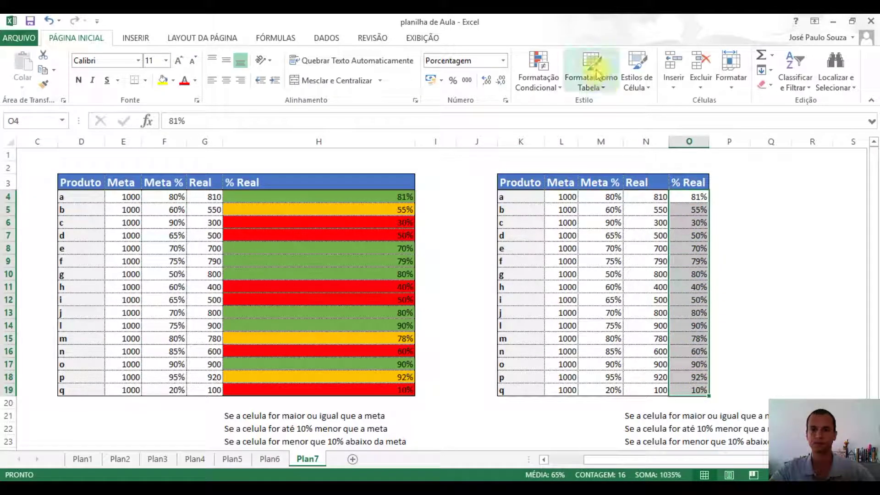
click(544, 82)
click(575, 275)
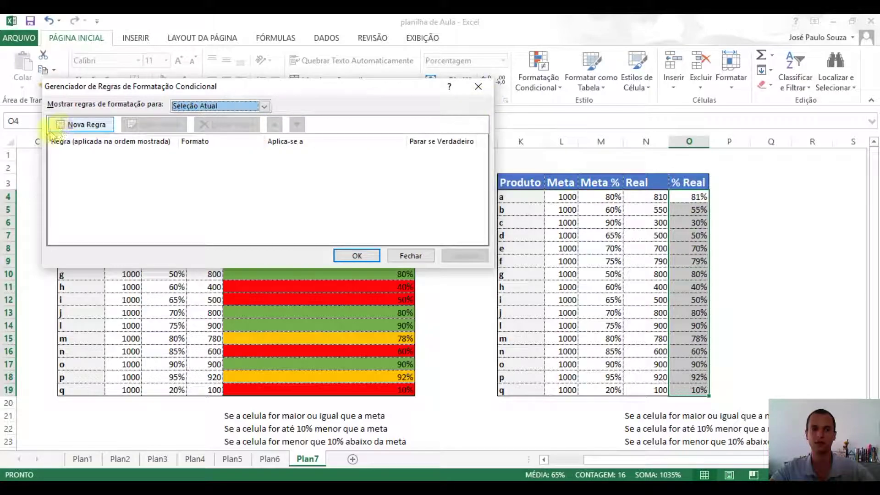
click(80, 125)
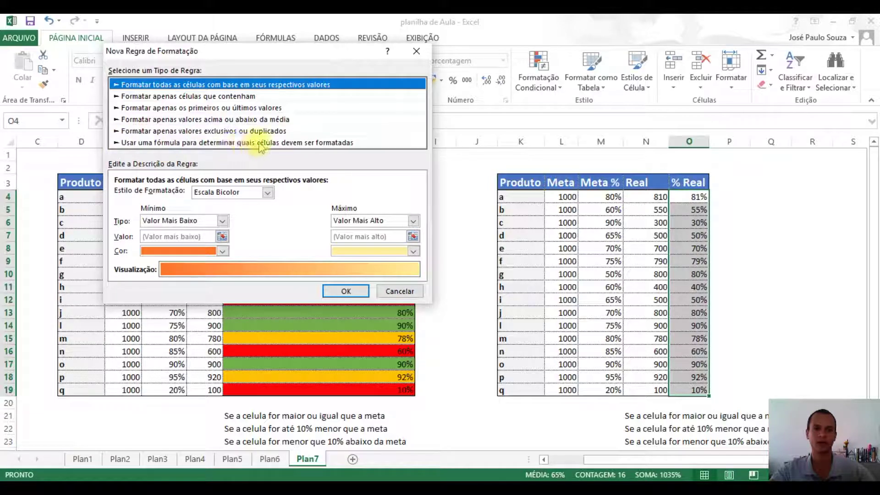
click(360, 143)
- Enter =SE($O$4>=$M$4;1;0) as the new rule's formula
click(144, 196)
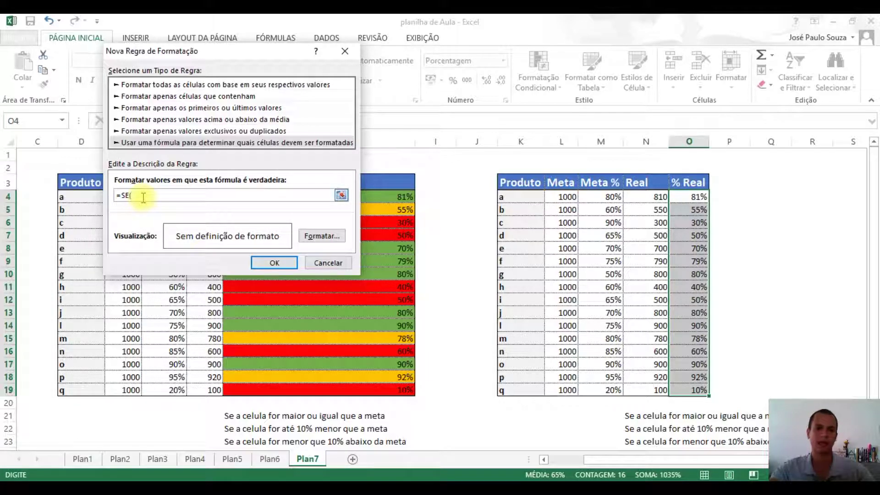
click(689, 197)
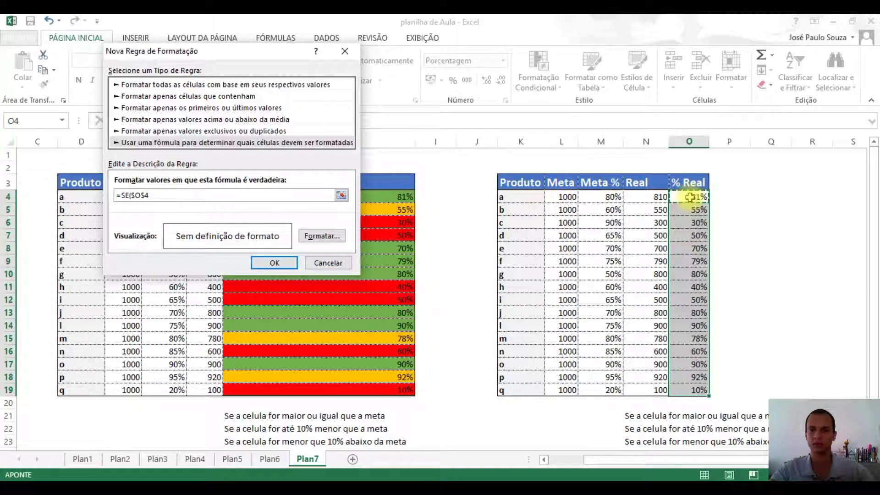
click(165, 194)
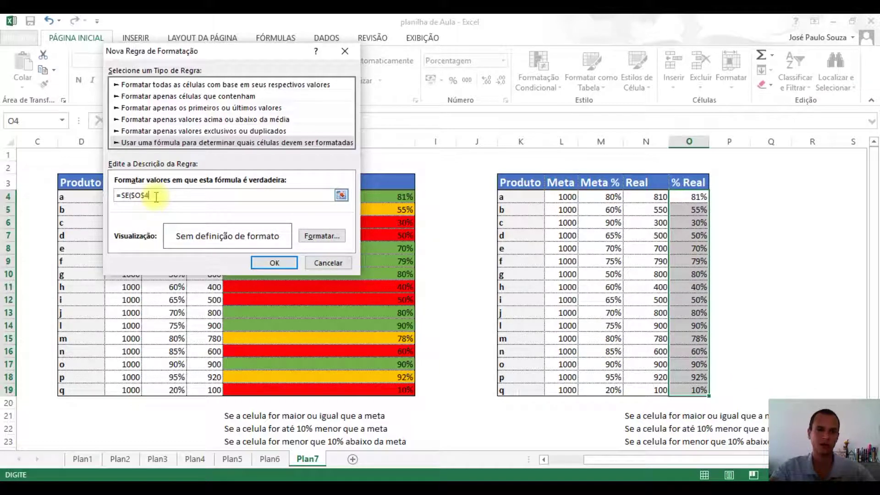
text(>=)
click(606, 196)
click(186, 195)
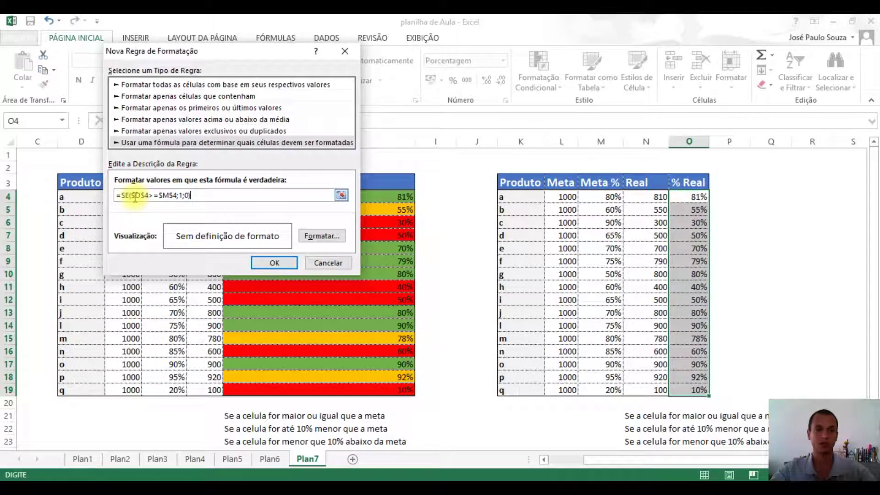
- Give the rule a green fill, apply it to O4:O19 and check the coloured column
click(322, 237)
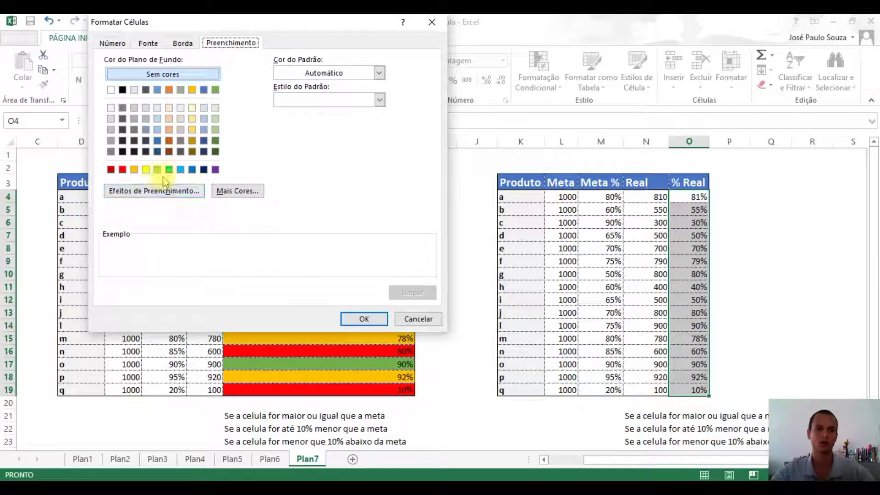
click(169, 170)
click(369, 320)
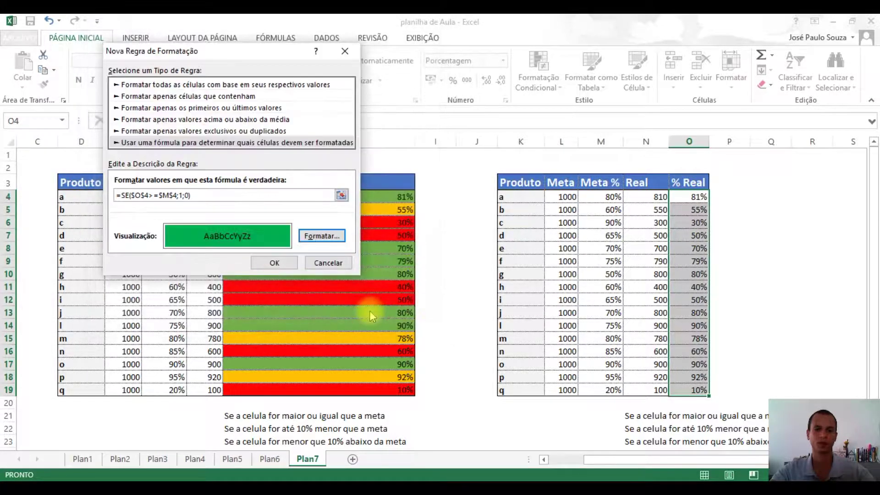
click(275, 263)
click(357, 254)
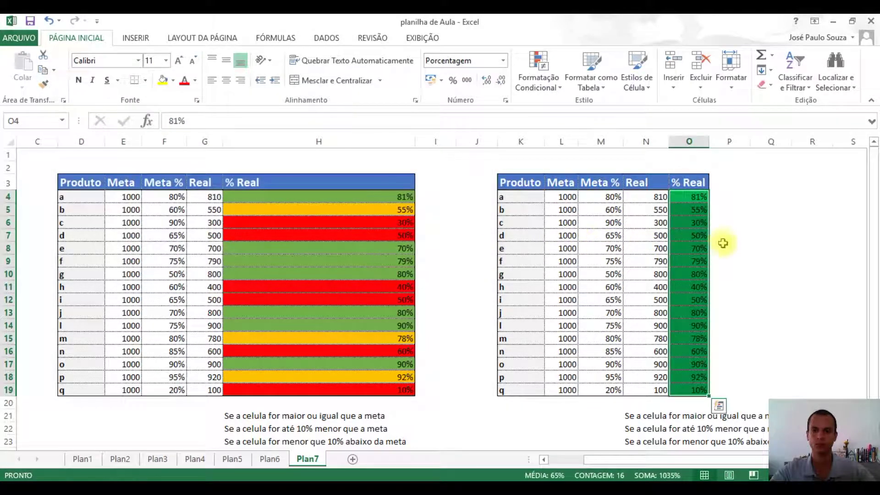
click(727, 235)
drag(695, 196, 696, 390)
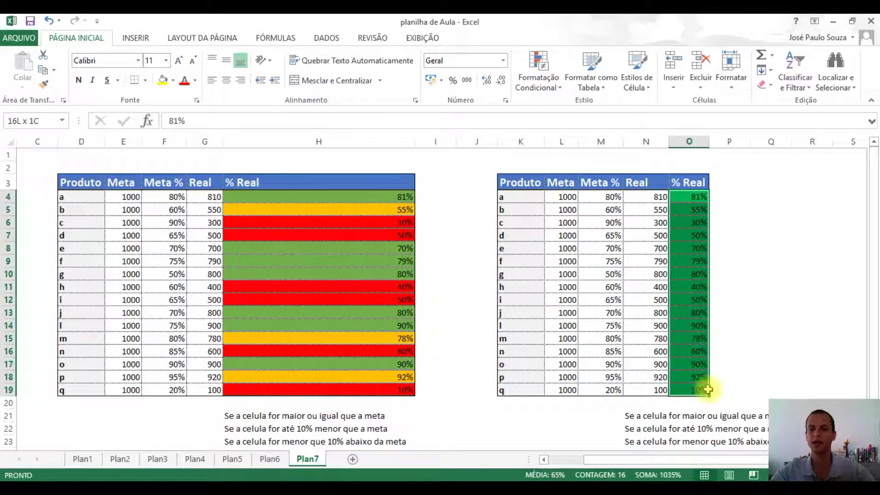
click(771, 338)
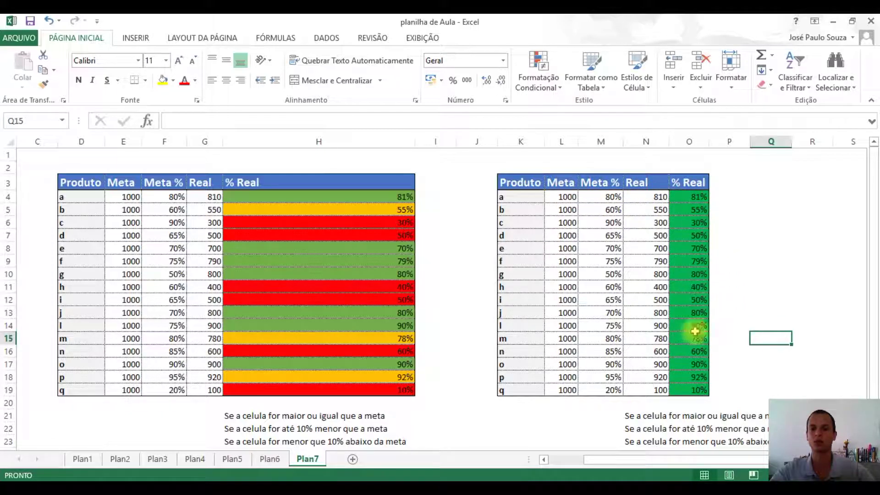
- Edit the green rule on O4:O19, changing $M$4 in its formula to the relative reference M4
click(691, 201)
drag(690, 202, 693, 390)
click(541, 90)
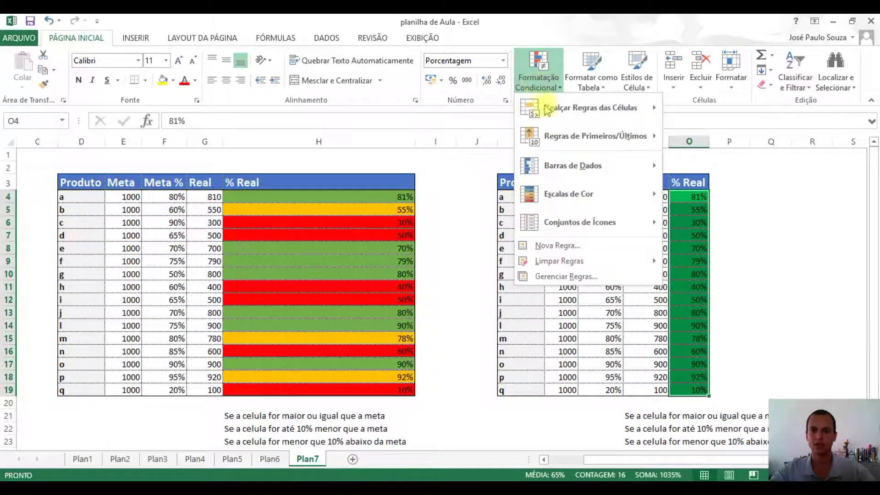
click(569, 276)
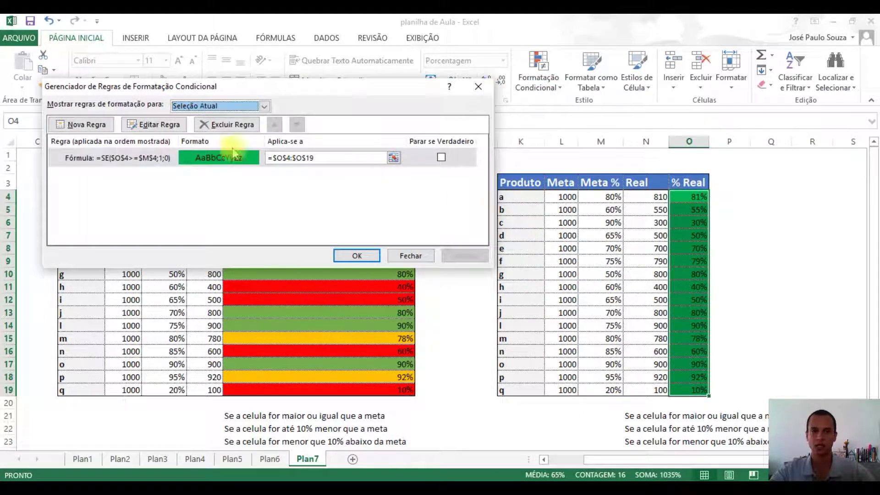
double_click(138, 158)
click(174, 210)
key(BackSpace)
text(O)
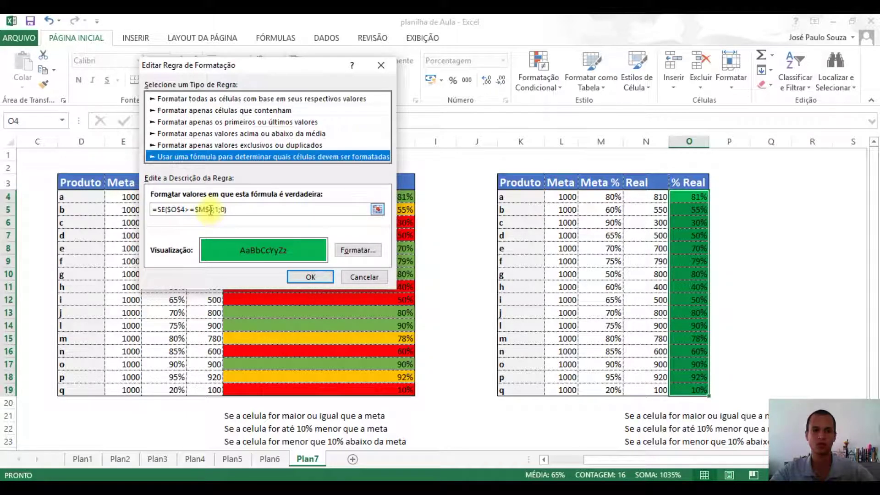
click(208, 210)
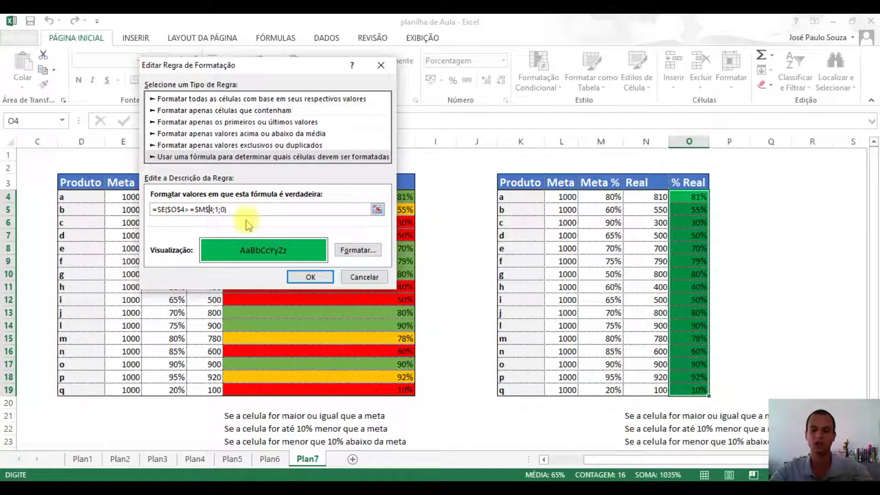
key(BackSpace)
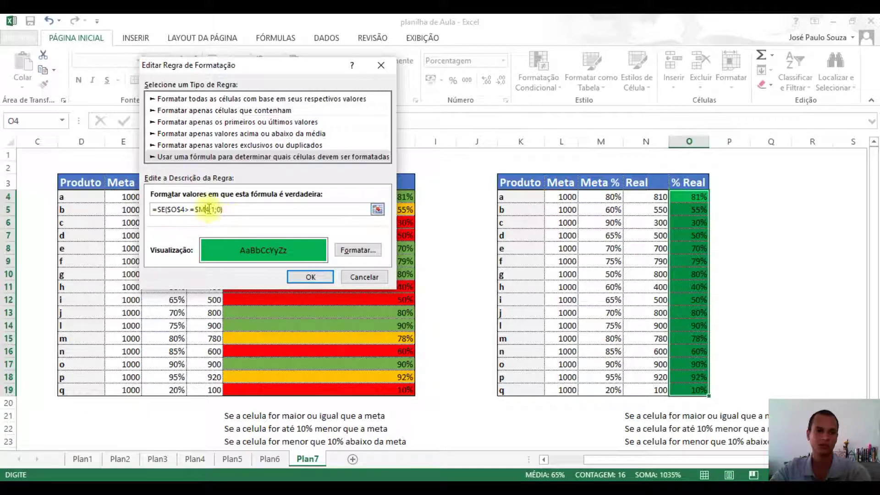
key(Left)
key(BackSpace)
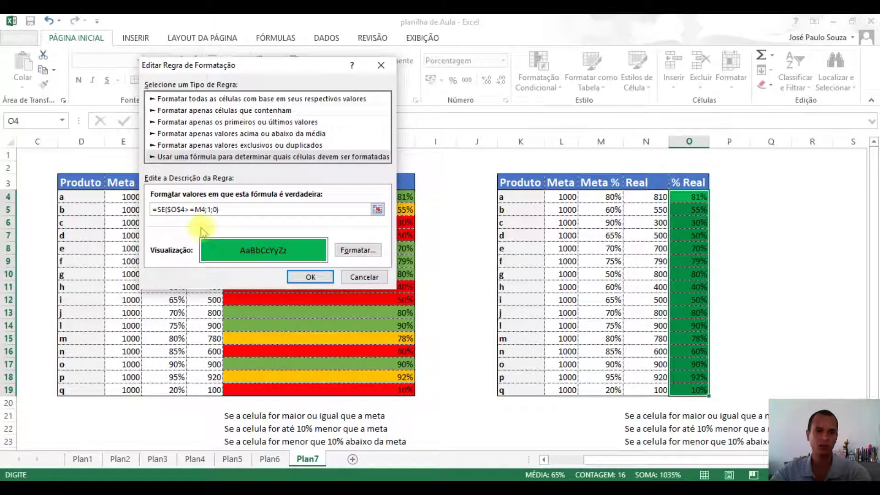
- Make the O4 reference relative as well so the formula reads =SE(O4>=M4;1;0), and apply the edited rule
click(183, 210)
key(BackSpace)
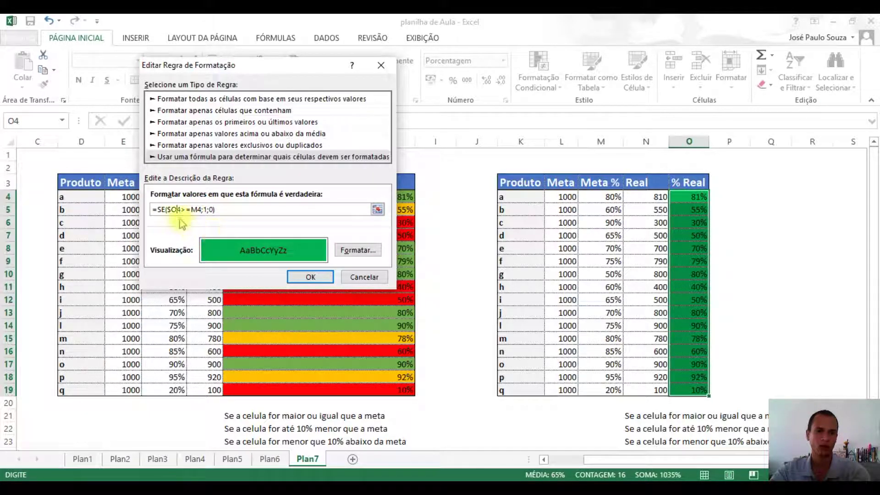
click(171, 210)
key(BackSpace)
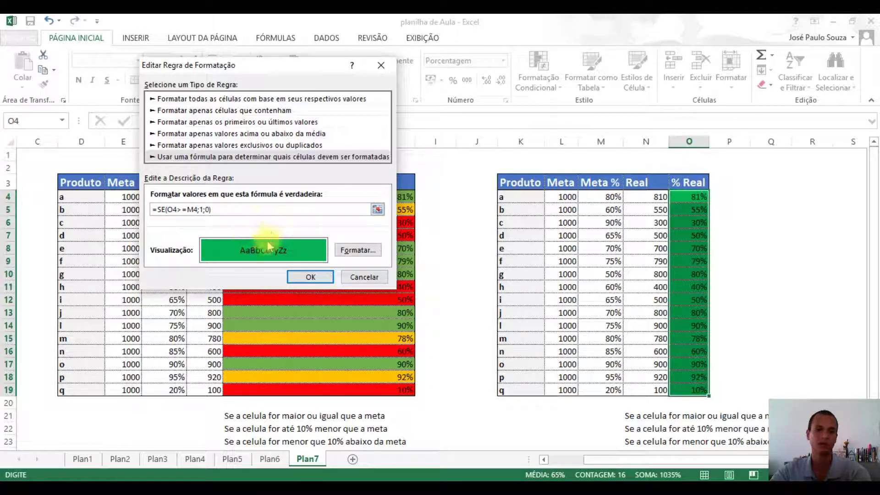
click(311, 277)
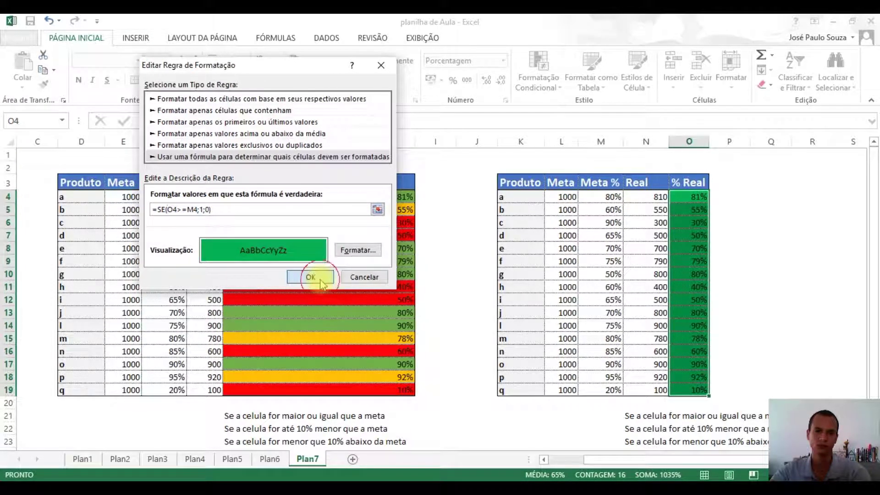
click(360, 256)
click(757, 234)
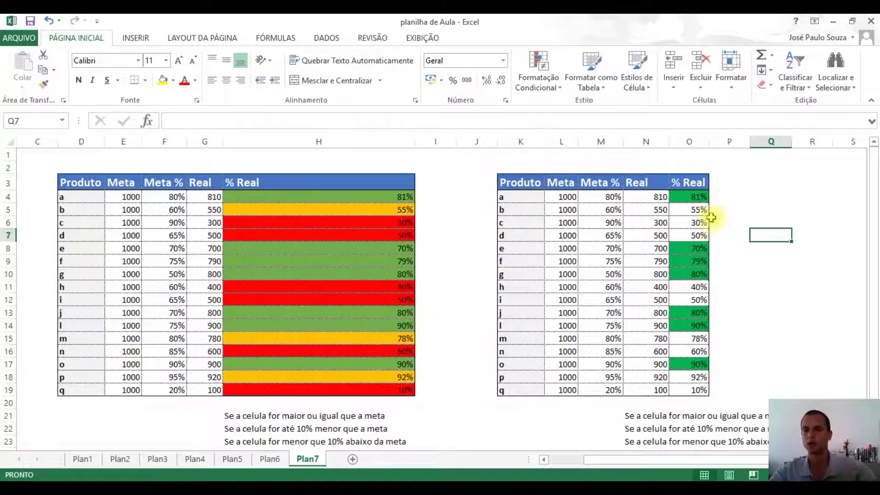
- Compare the Meta % and % Real values of products a, e and f in the second table
click(690, 196)
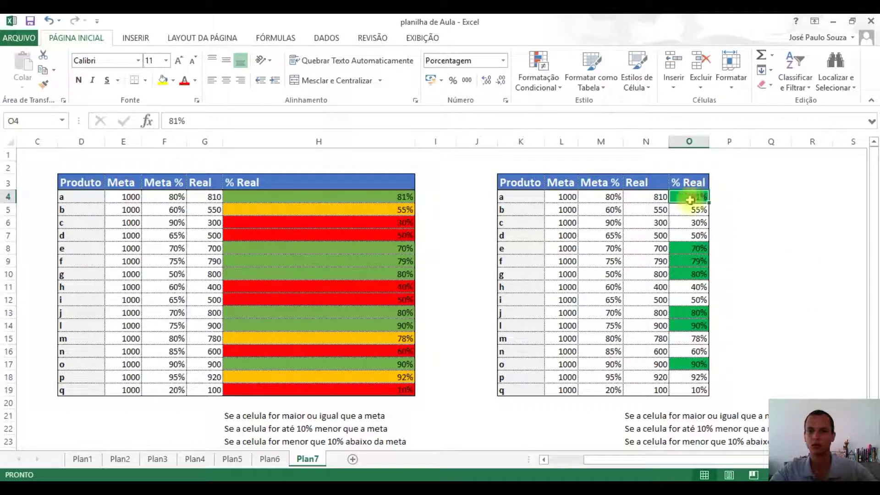
click(616, 197)
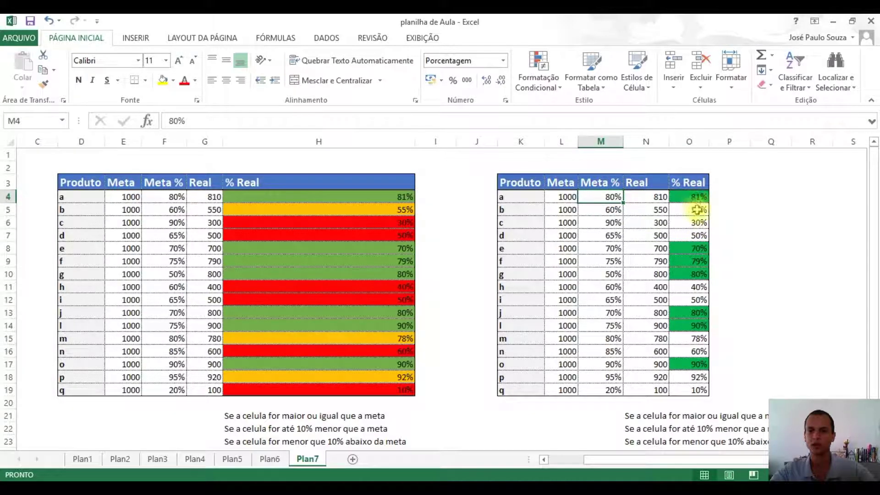
click(604, 249)
mouse_move(604, 249)
mouse_down()
mouse_move(694, 249)
mouse_move(605, 249)
mouse_up()
click(736, 252)
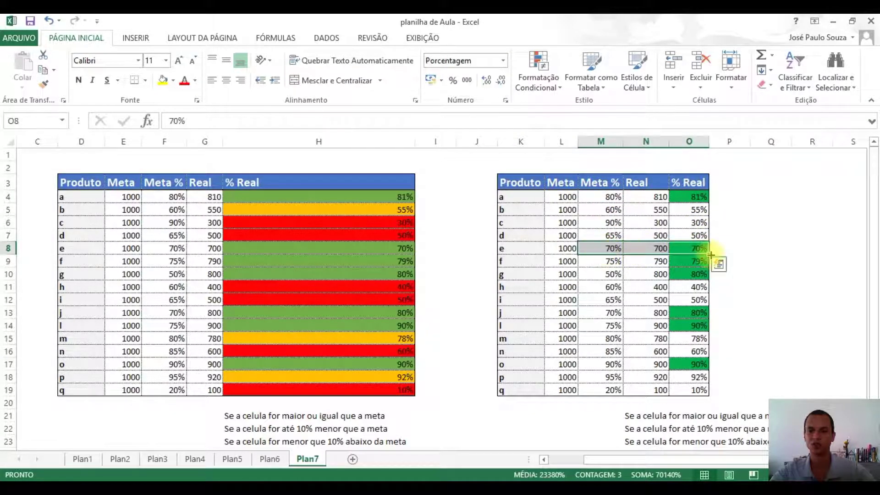
click(733, 236)
click(690, 249)
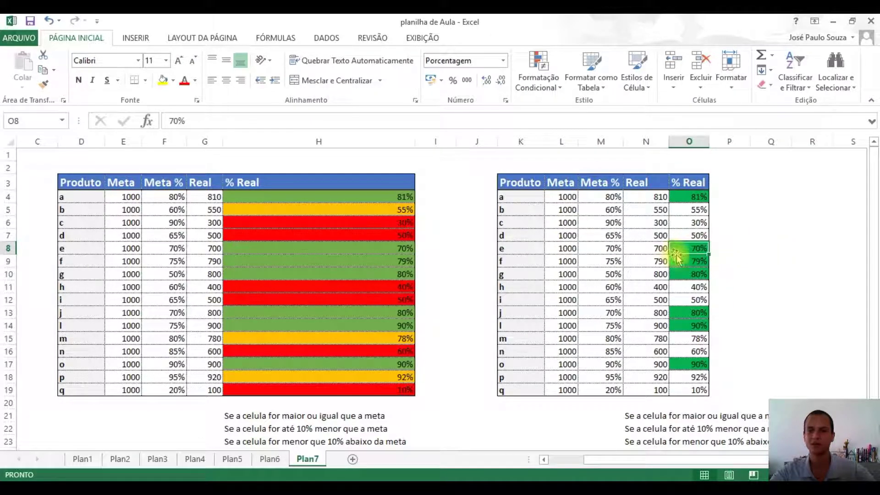
drag(606, 249, 709, 249)
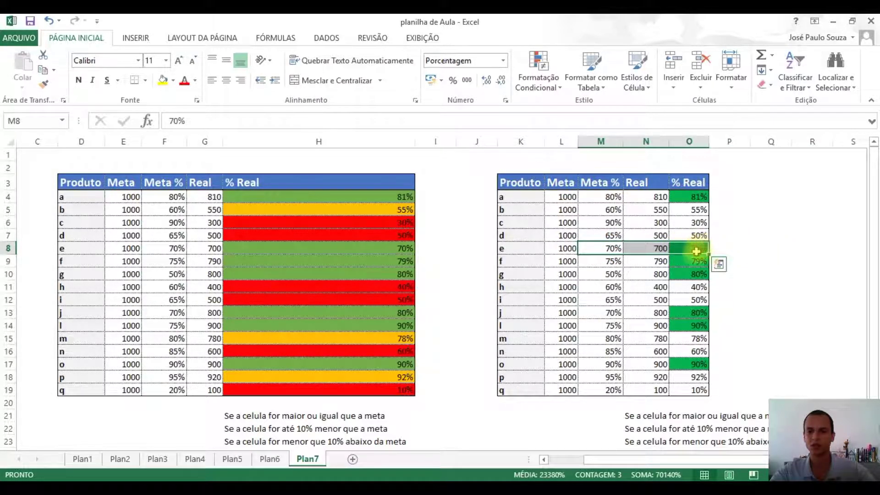
click(603, 268)
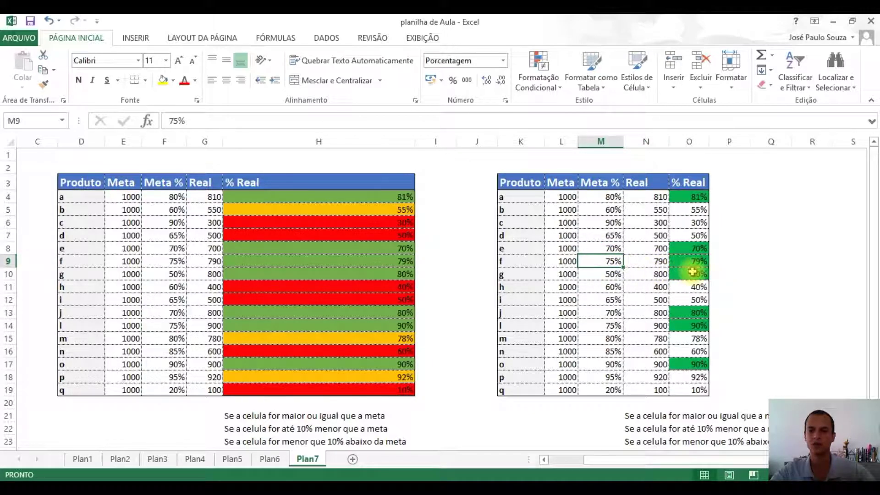
- Test the rule on product g by setting its % Real in O10 to 51%, 50% and finally 49%
click(604, 275)
click(690, 274)
text(51)
key(Return)
key(Up)
text(50)
key(Return)
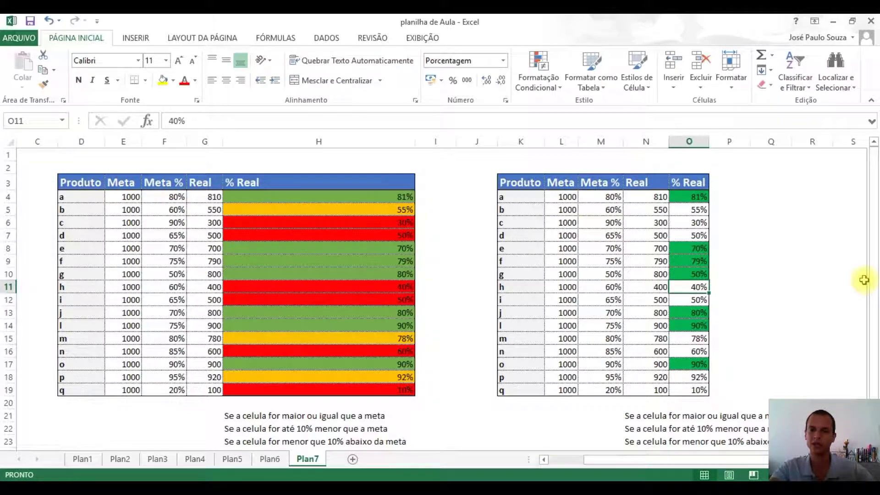
key(Up)
text(49)
key(Return)
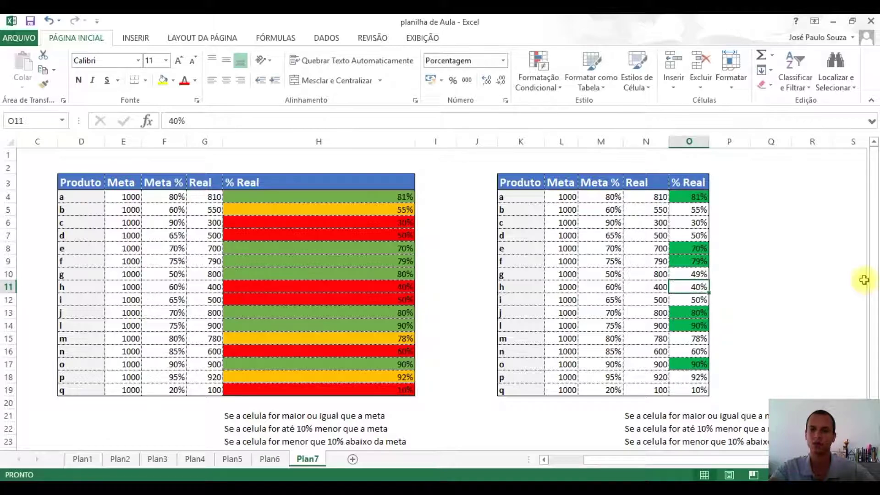
- Compare Meta % with % Real for products g, j and o, and review the below-target criteria in N22:N23
click(691, 274)
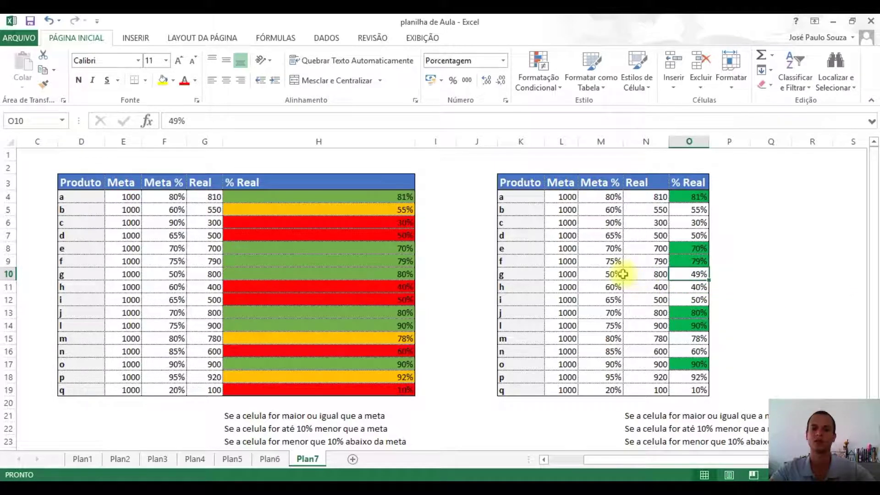
drag(613, 312, 696, 320)
drag(611, 364, 697, 364)
click(695, 364)
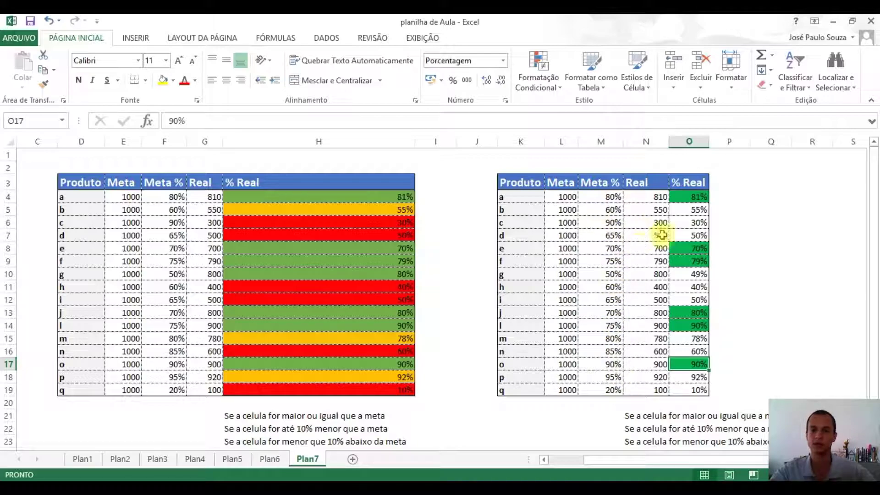
click(773, 197)
drag(694, 196, 689, 389)
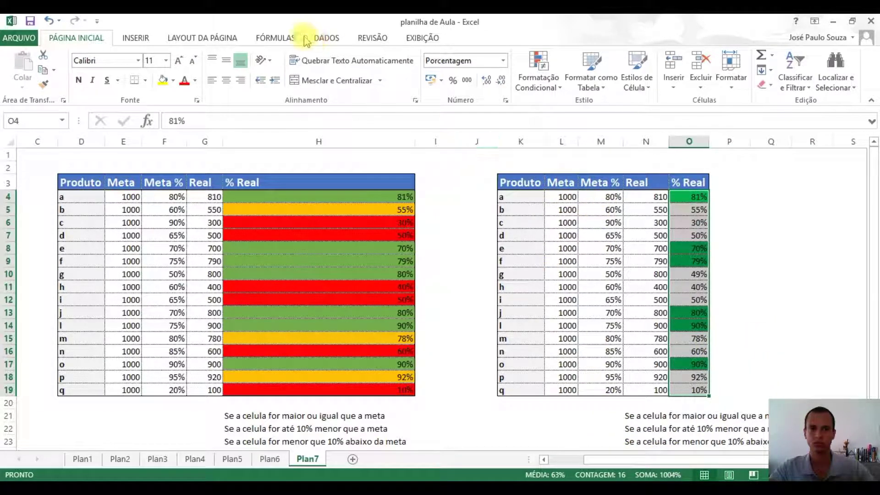
click(780, 352)
drag(631, 429, 762, 441)
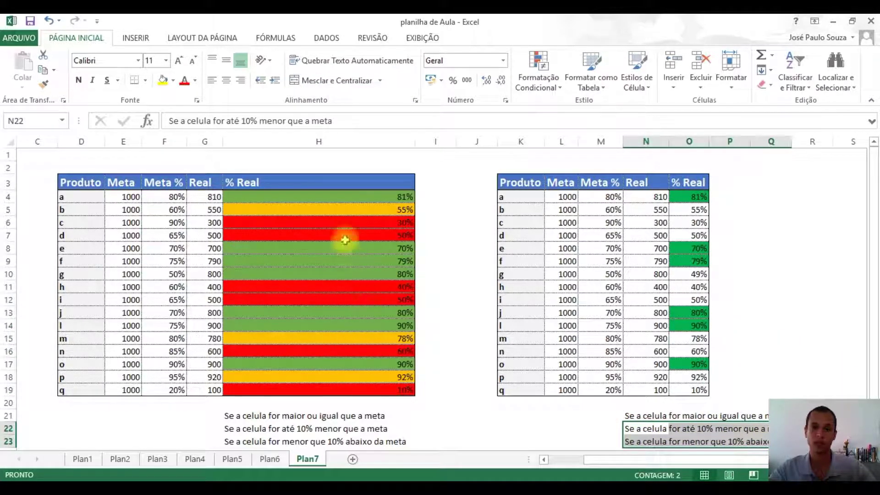
click(344, 211)
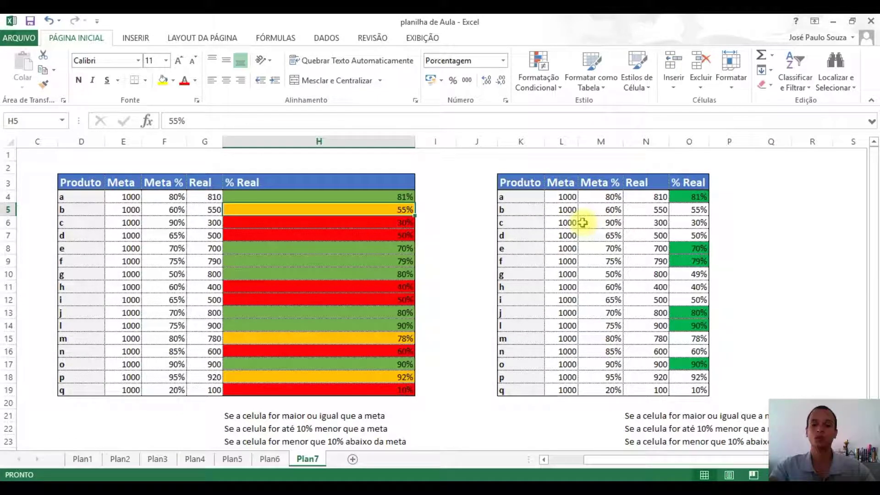
click(651, 223)
click(606, 197)
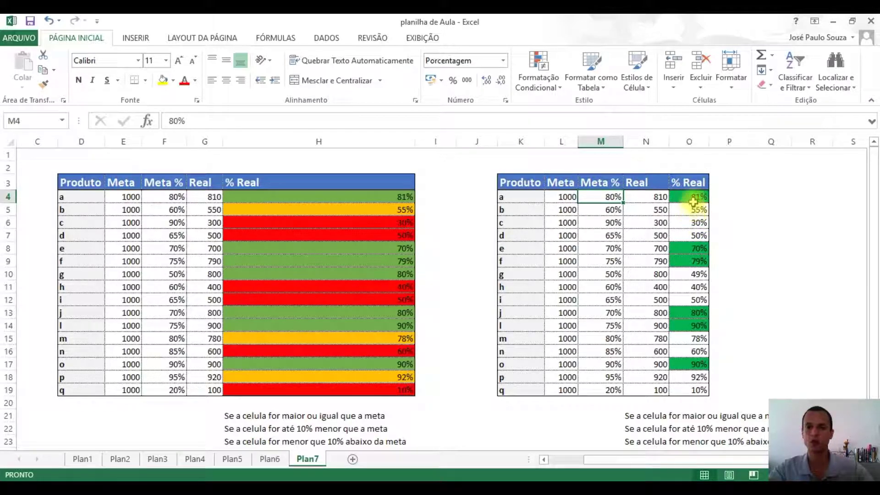
- Add a formula-based conditional formatting rule for O4:O19 with the formula =SE($O$4<$M$4*0,9;1;0)
drag(691, 197, 699, 390)
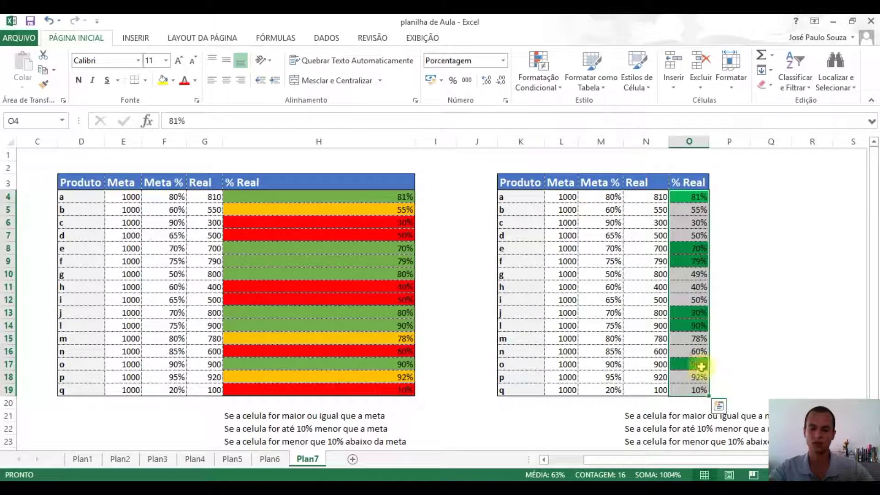
click(540, 78)
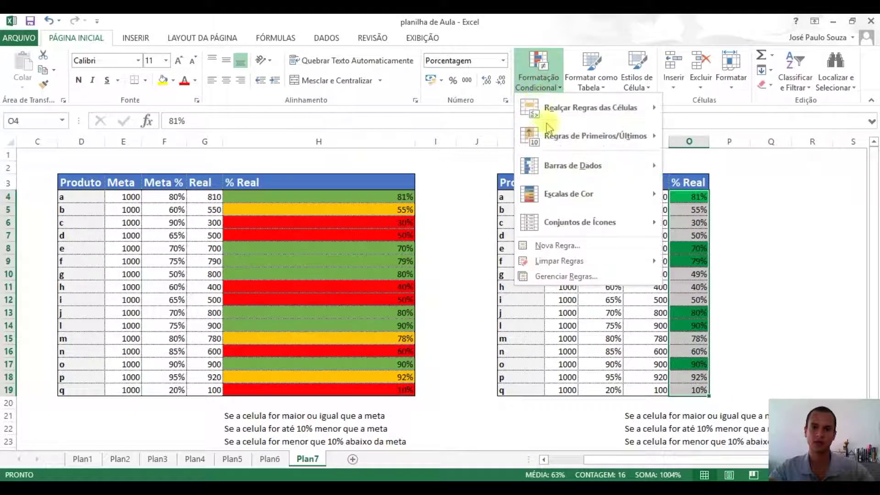
click(576, 280)
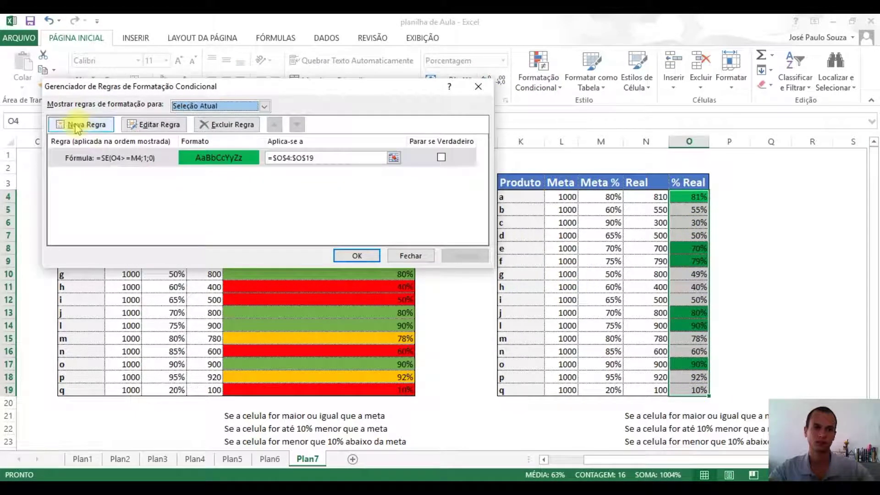
click(82, 125)
click(158, 143)
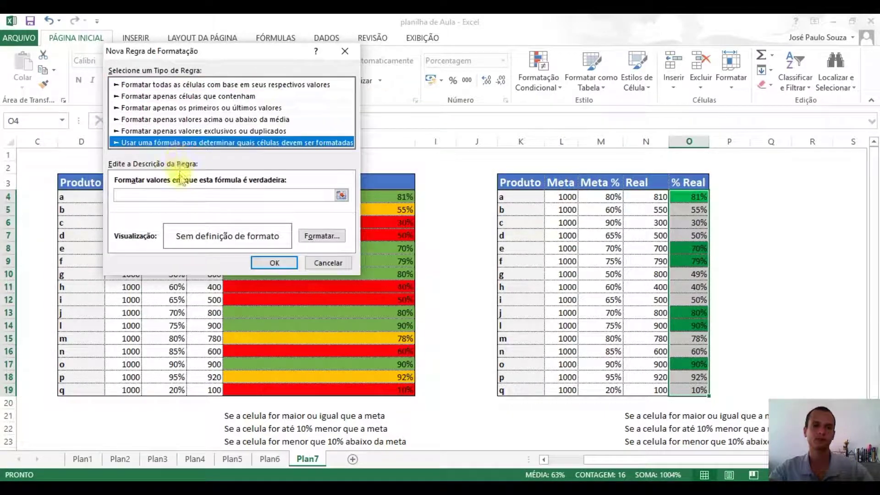
click(174, 195)
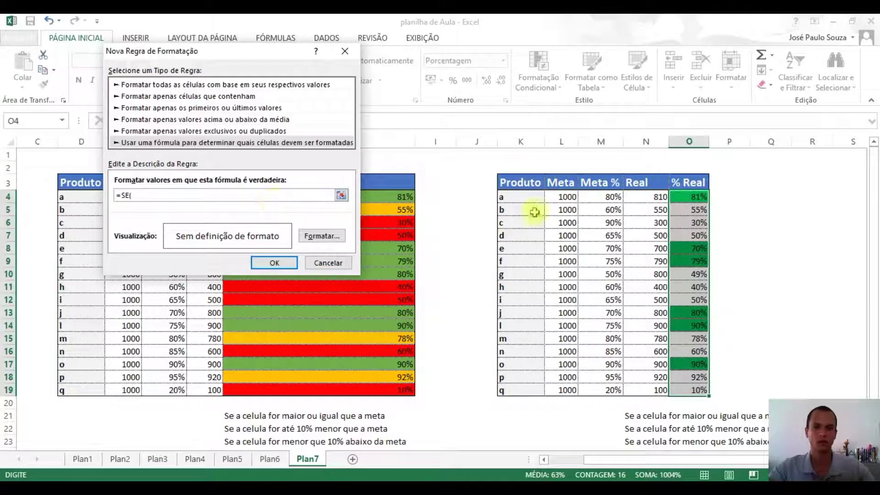
click(697, 197)
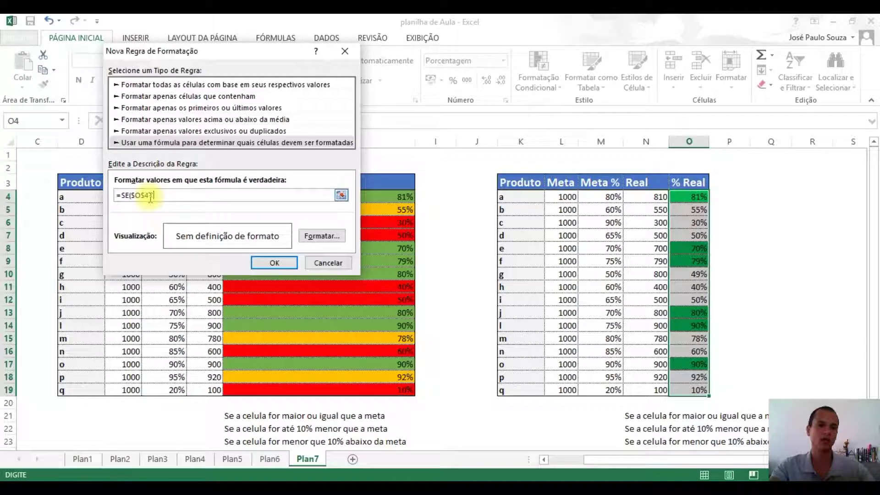
click(604, 197)
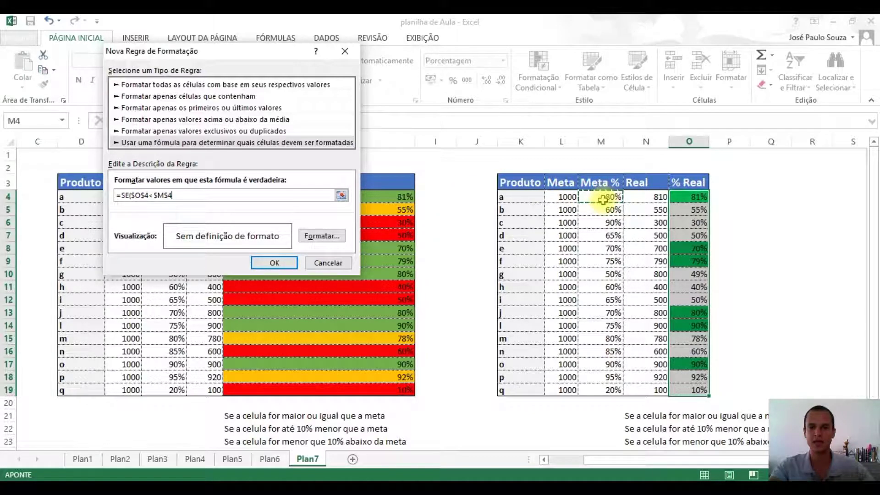
text(*)
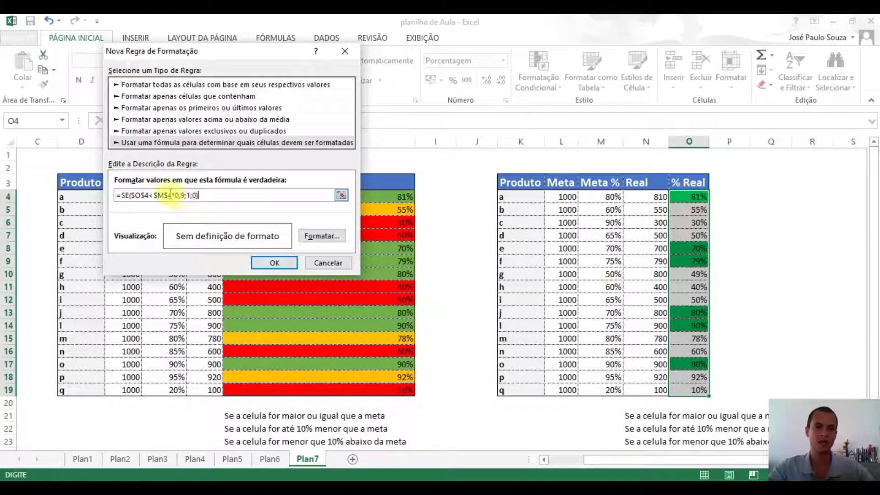
- Give the new below-90%-of-target rule a red fill and apply it to the % Real column
click(322, 236)
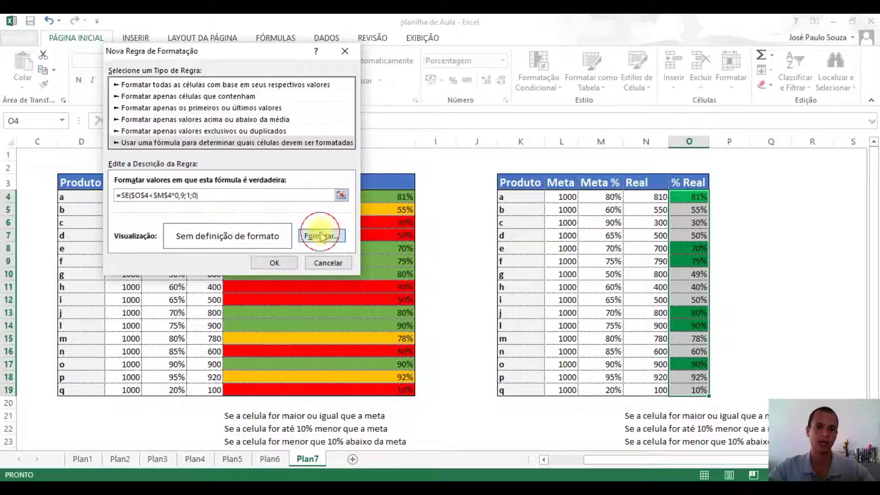
click(111, 169)
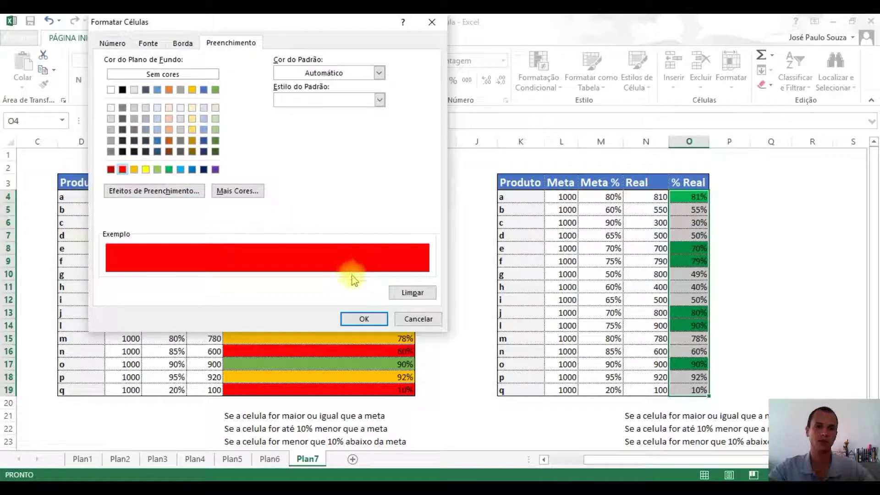
click(363, 318)
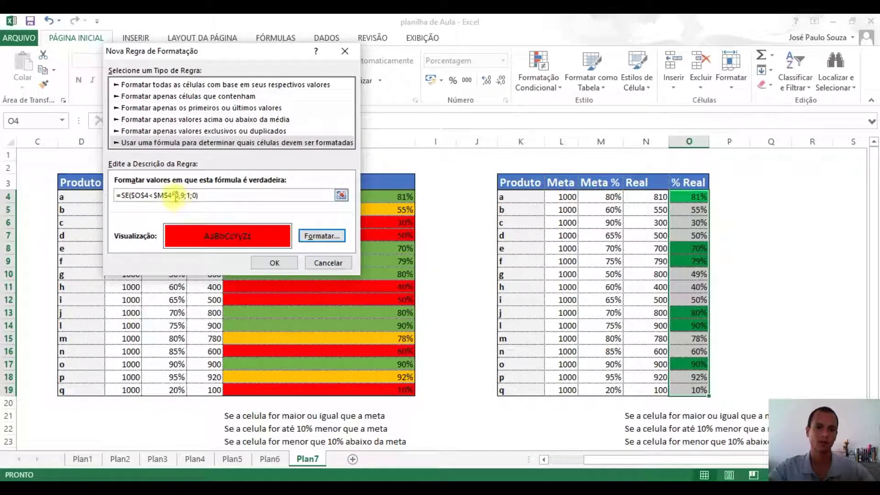
click(275, 263)
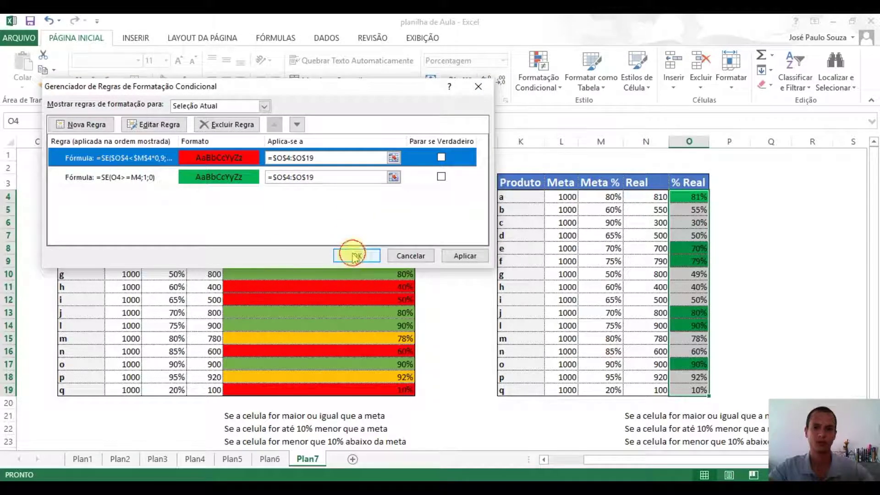
click(356, 254)
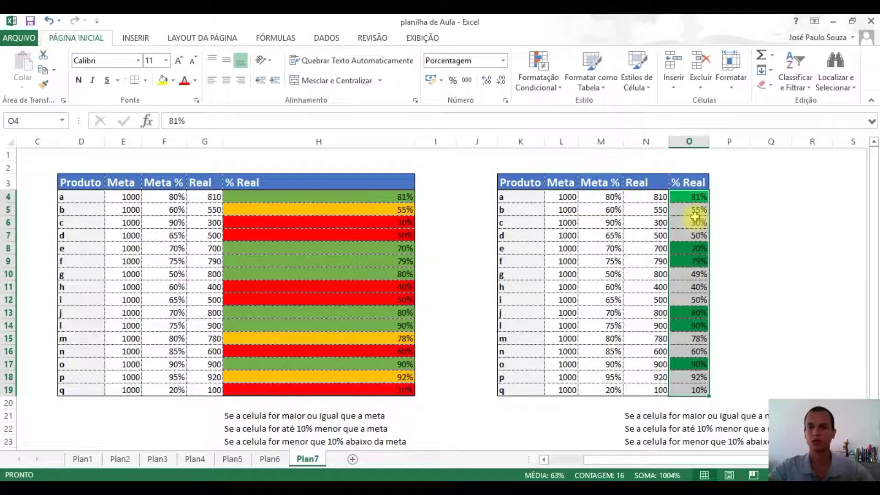
- Make both references in the red rule relative so its formula reads =SE(O4<M4*0,9;1;0), and apply the edited rule
click(532, 85)
click(583, 275)
double_click(117, 161)
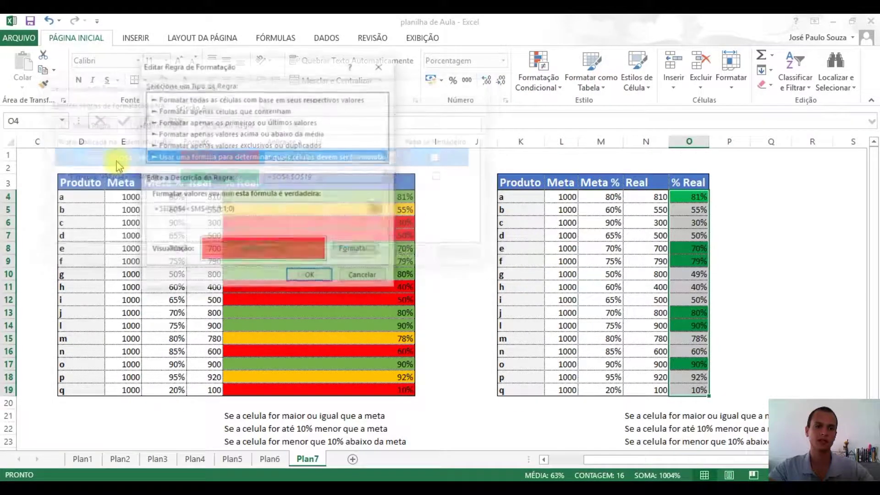
click(205, 210)
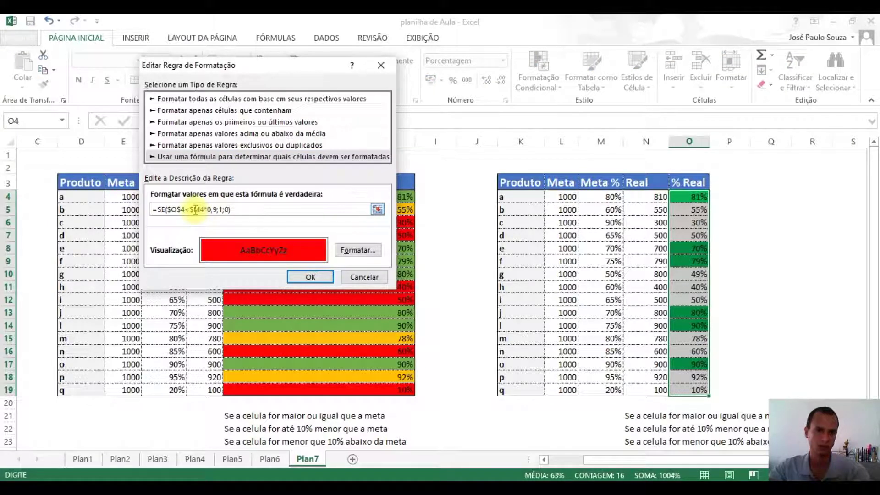
key(BackSpace)
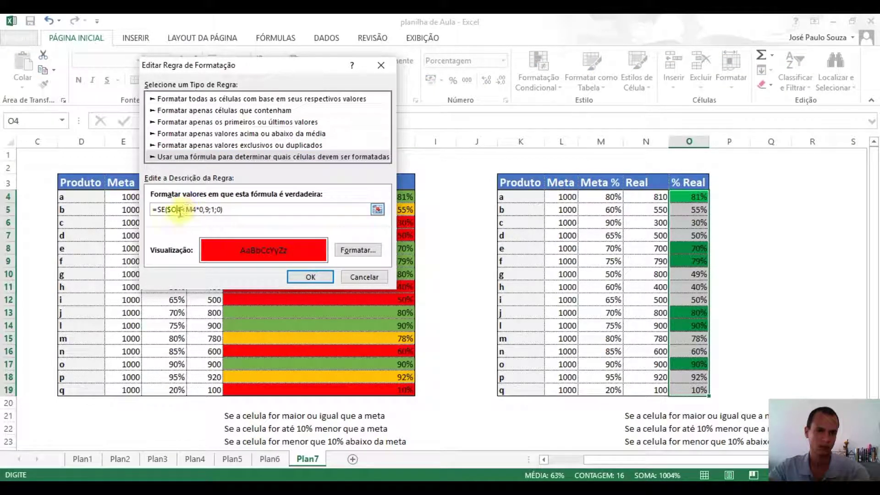
key(BackSpace)
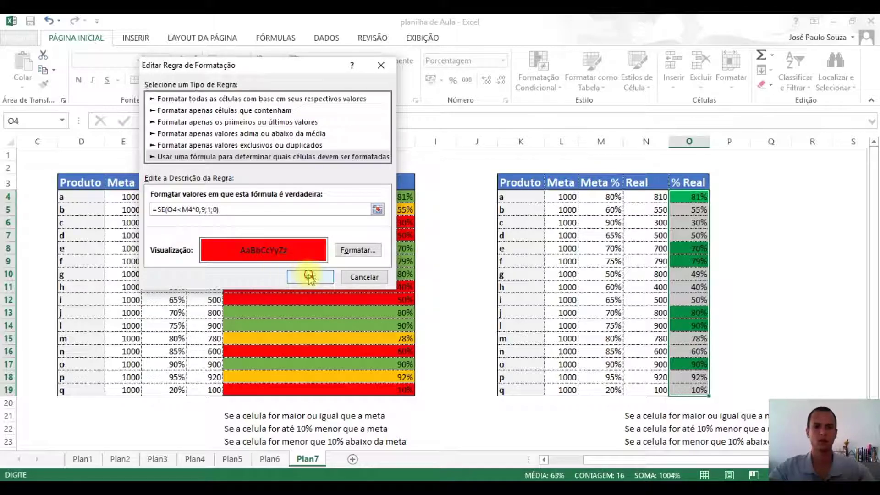
click(311, 277)
click(357, 256)
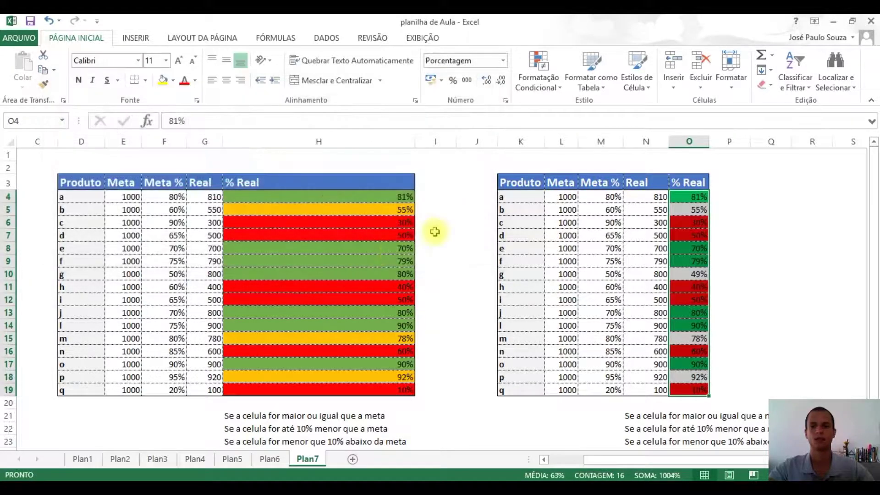
- Compare Meta % with % Real for products b, c, d and g, and review the % Real cells of h, i and q
click(771, 224)
click(614, 222)
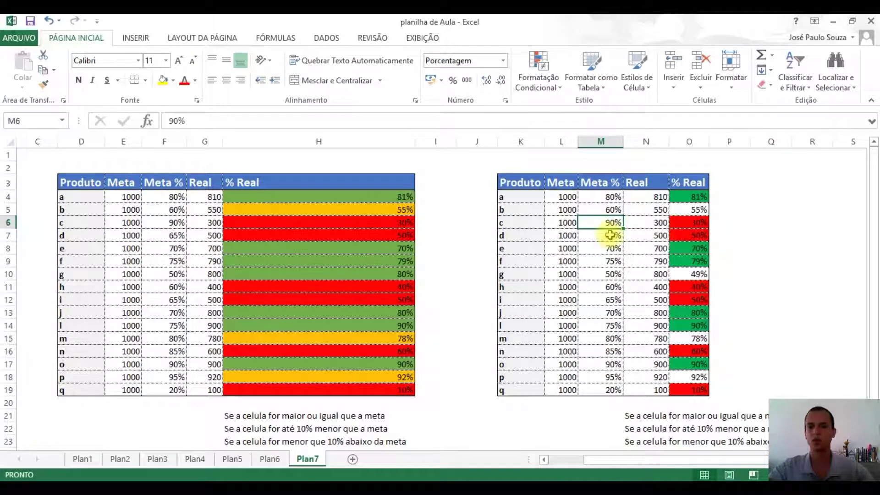
drag(604, 237, 651, 235)
click(692, 209)
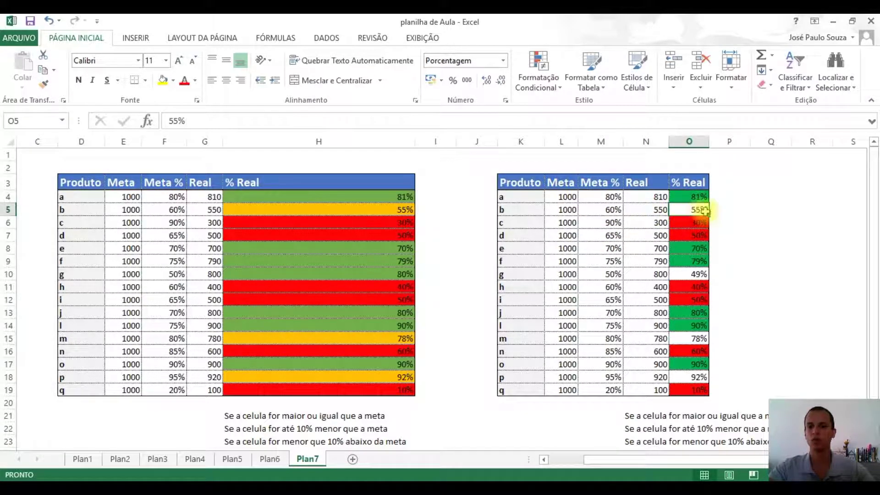
drag(615, 210, 703, 208)
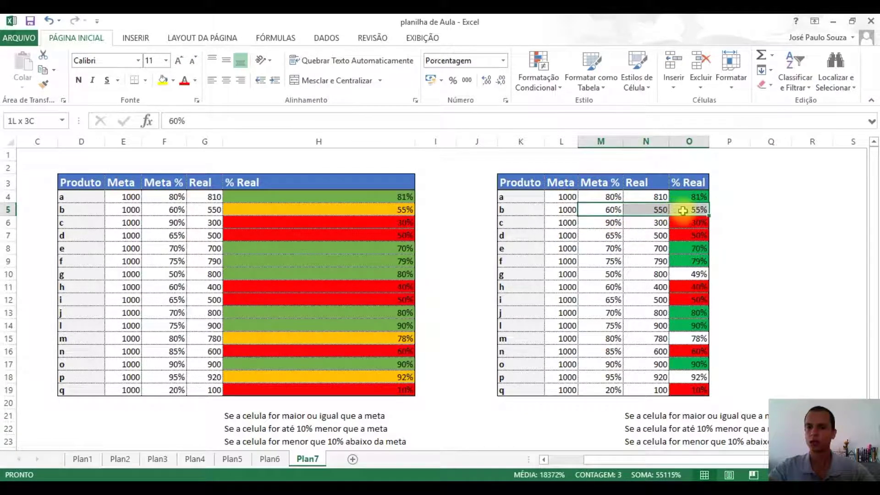
click(738, 210)
click(703, 209)
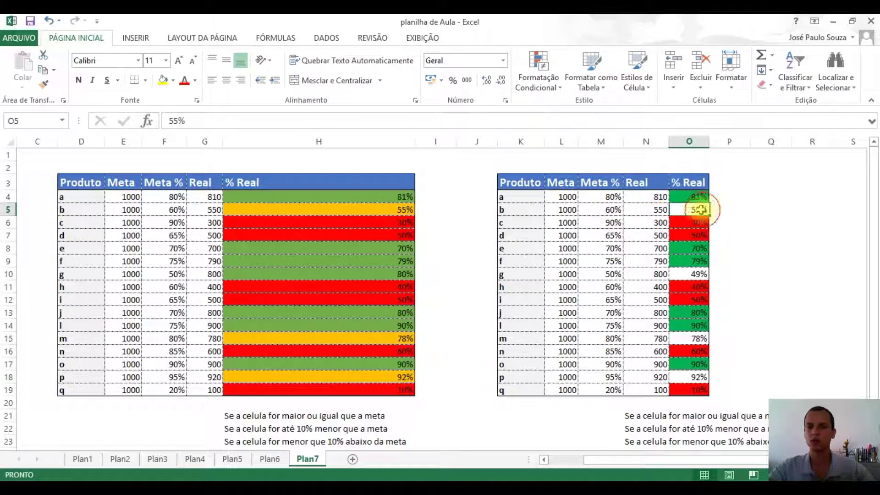
click(612, 209)
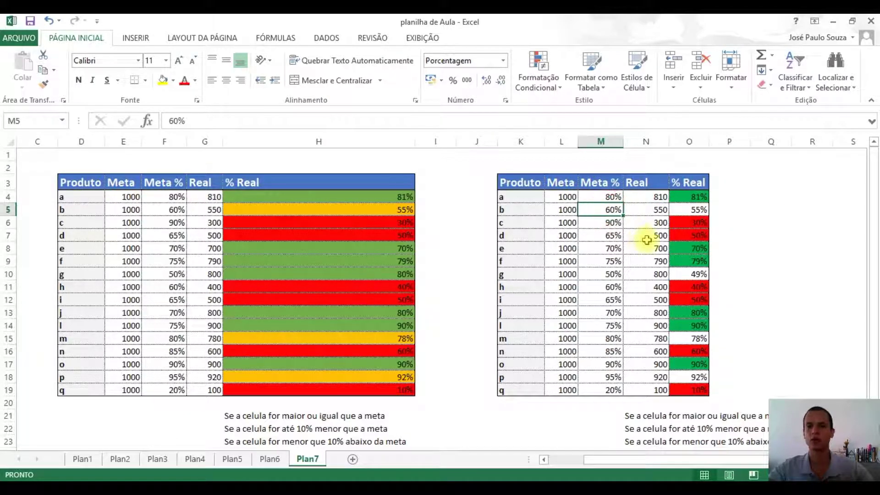
click(696, 274)
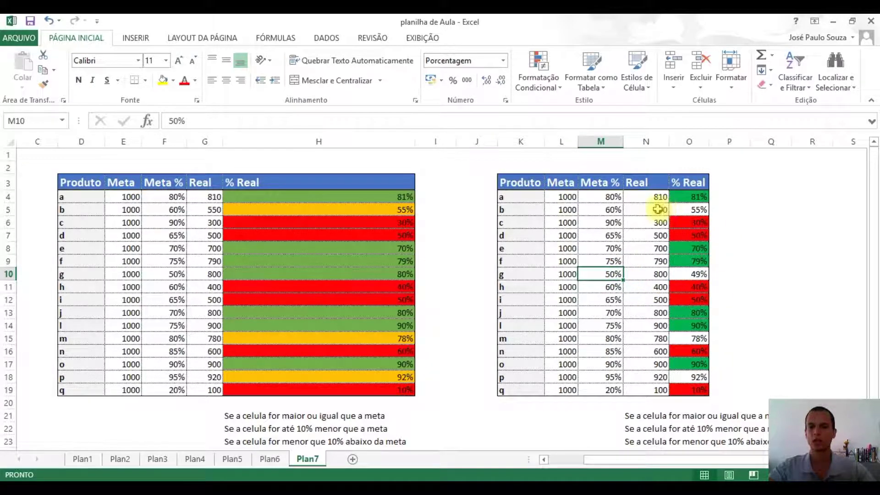
drag(690, 223, 690, 233)
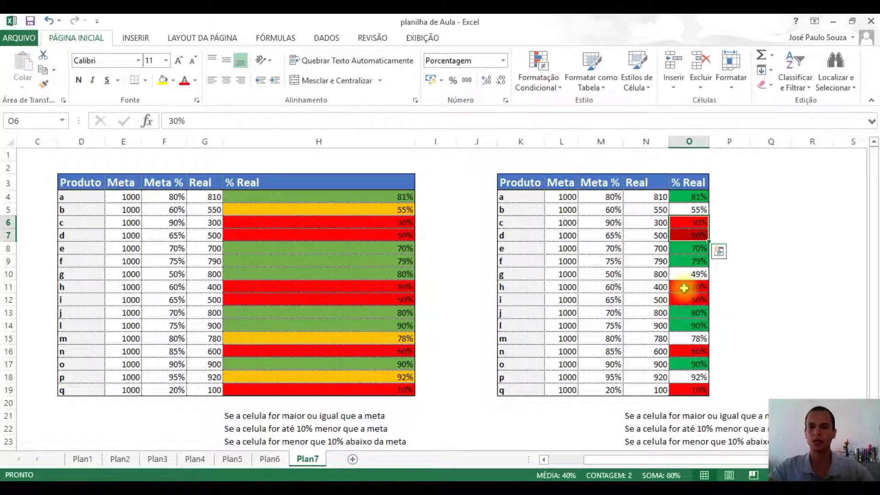
drag(691, 288, 690, 299)
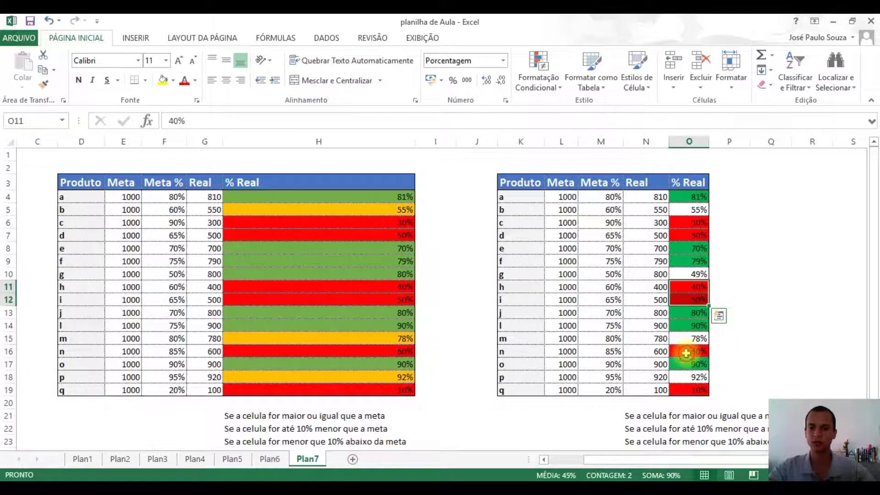
click(690, 389)
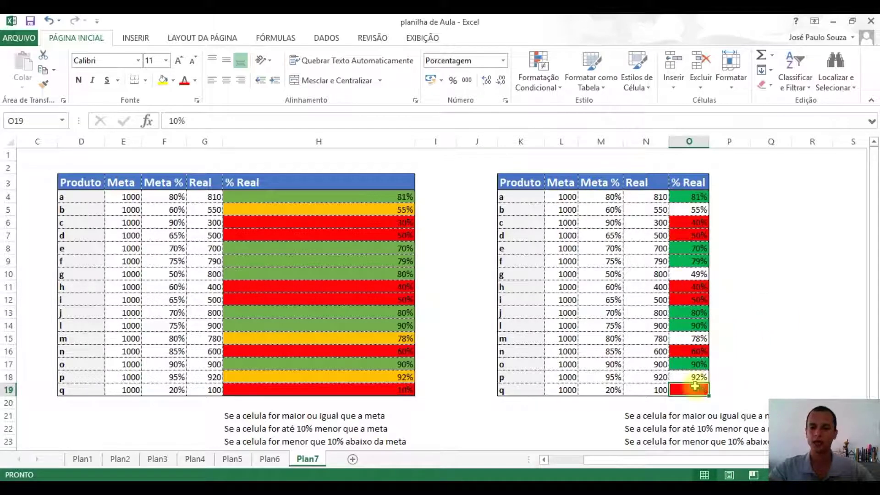
- Add a formula-based conditional formatting rule for O4:O19 with the formula =SE($O$4<$M$4;1;0)
drag(690, 196, 690, 391)
click(540, 79)
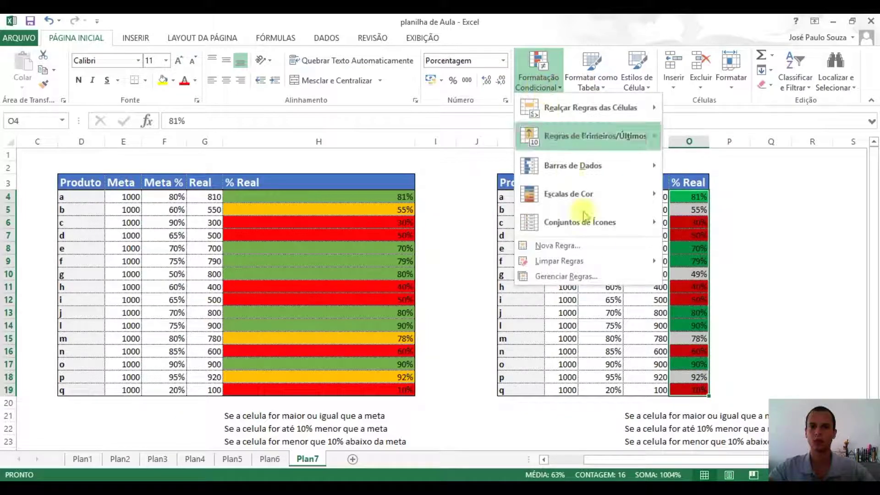
click(589, 277)
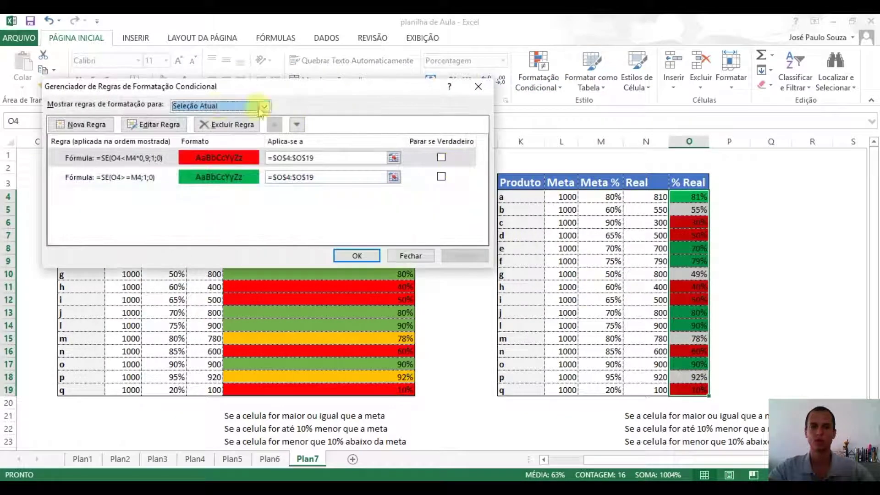
click(75, 123)
click(143, 143)
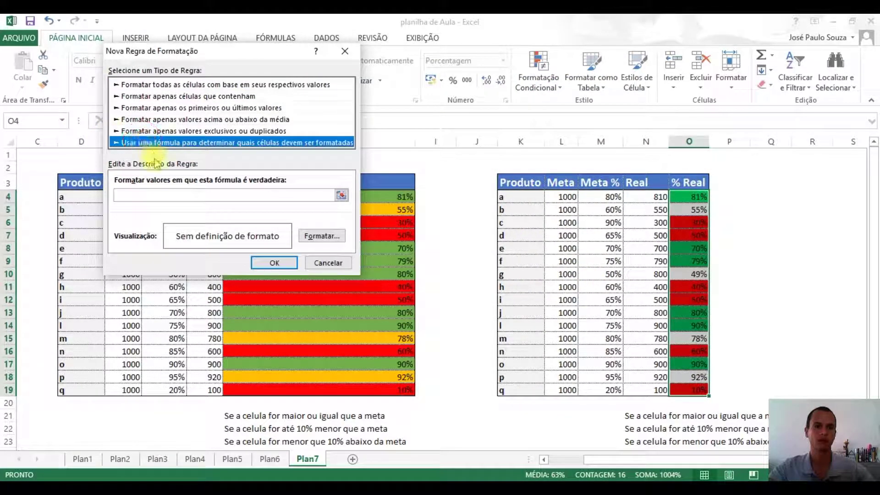
click(173, 194)
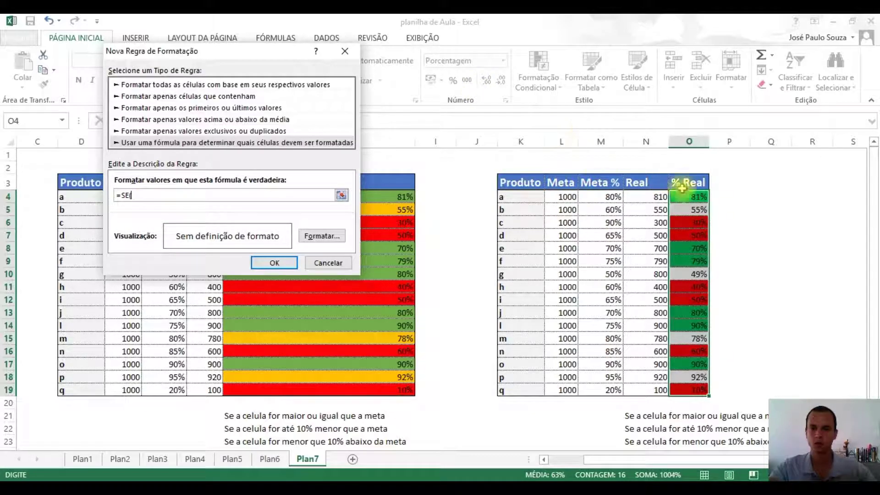
click(695, 196)
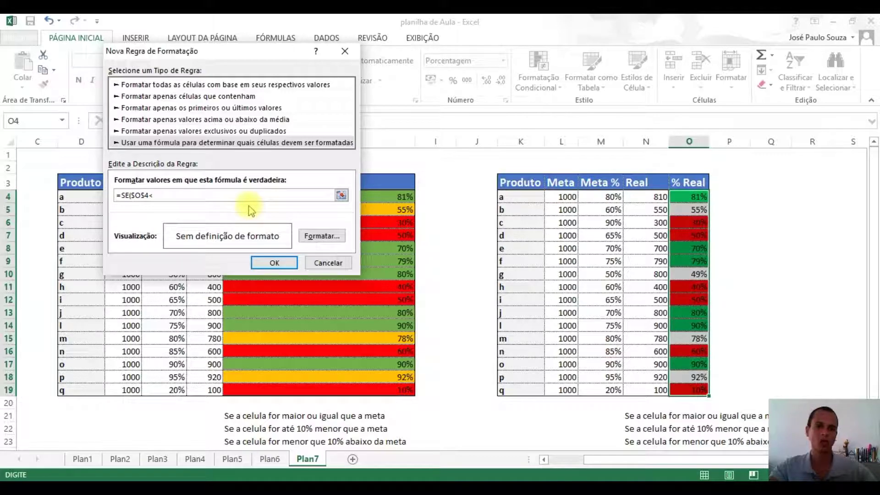
click(607, 196)
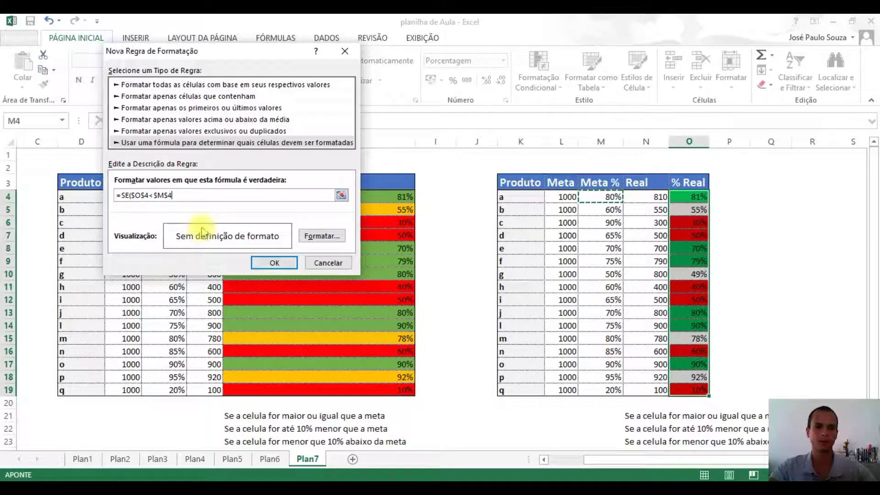
text(;1;0)
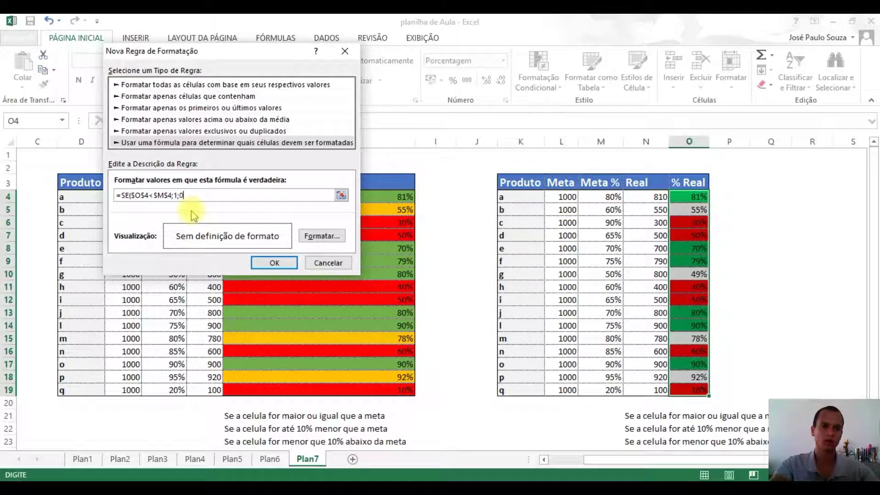
- Give the new below-target rule a gold-yellow fill and apply it to the % Real column
click(322, 236)
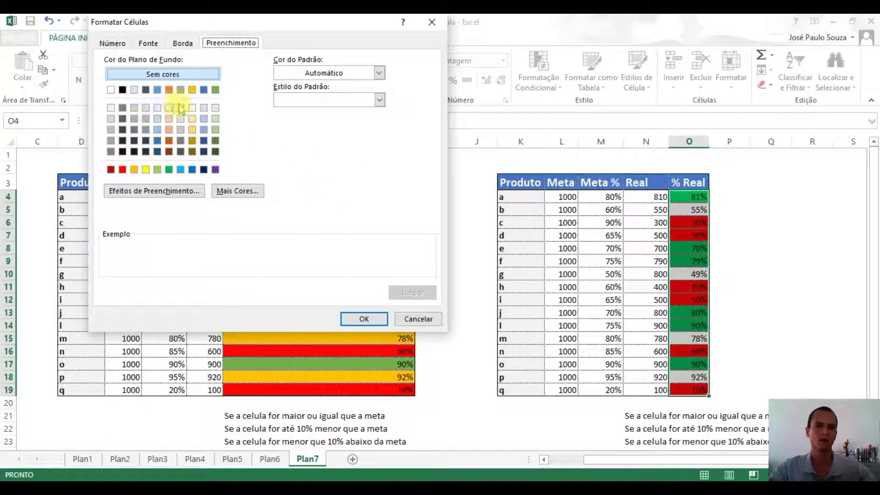
click(192, 91)
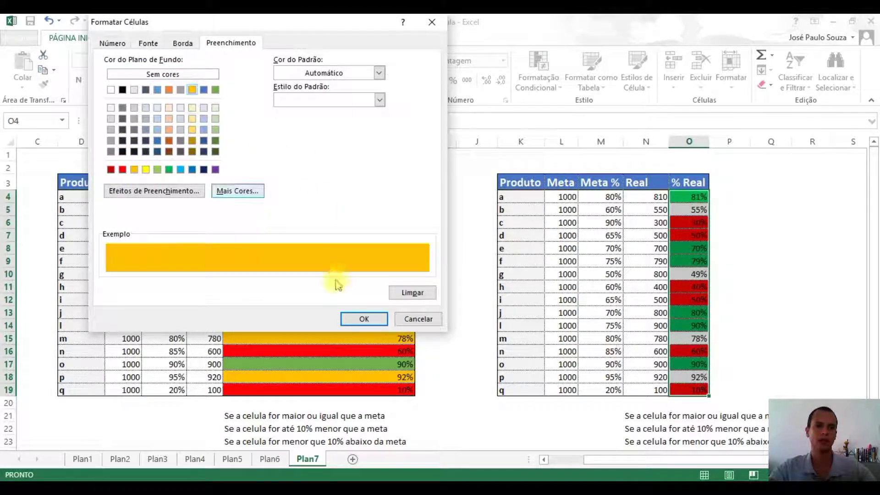
click(362, 319)
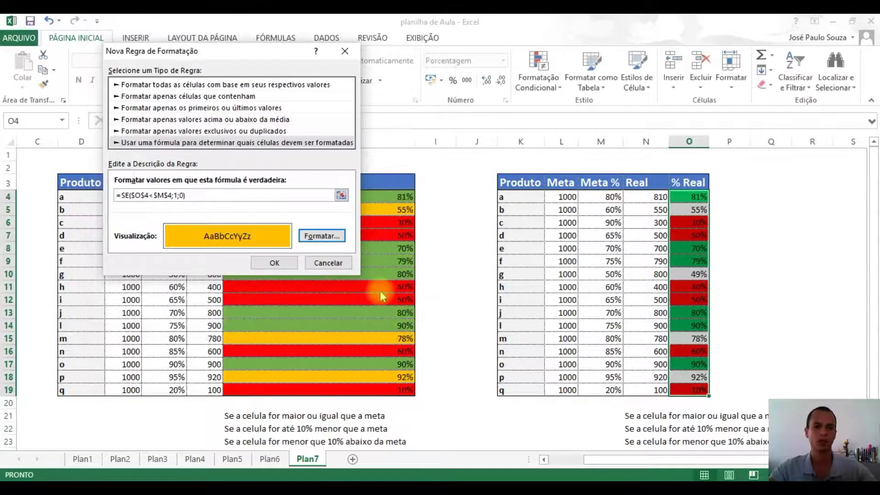
click(275, 264)
click(356, 253)
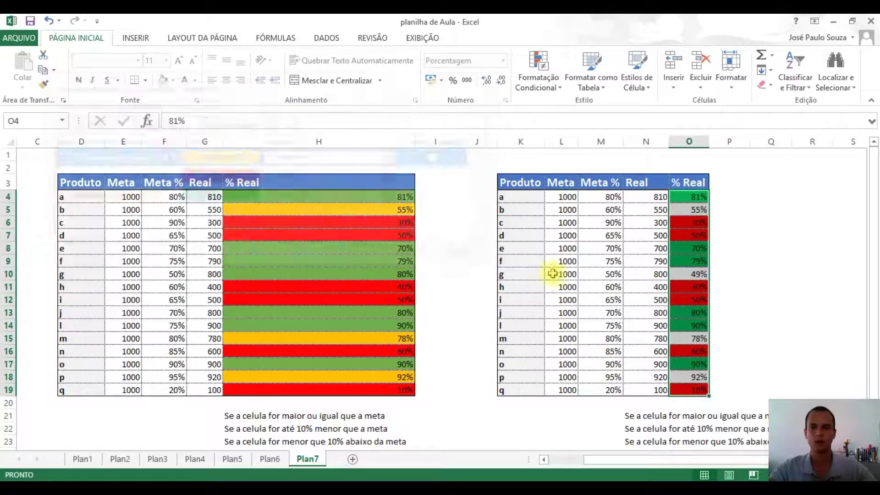
- Make both references in the yellow rule relative so its formula reads =SE(O4<M4;1;0), and apply the edited rule
click(534, 87)
click(573, 276)
double_click(139, 161)
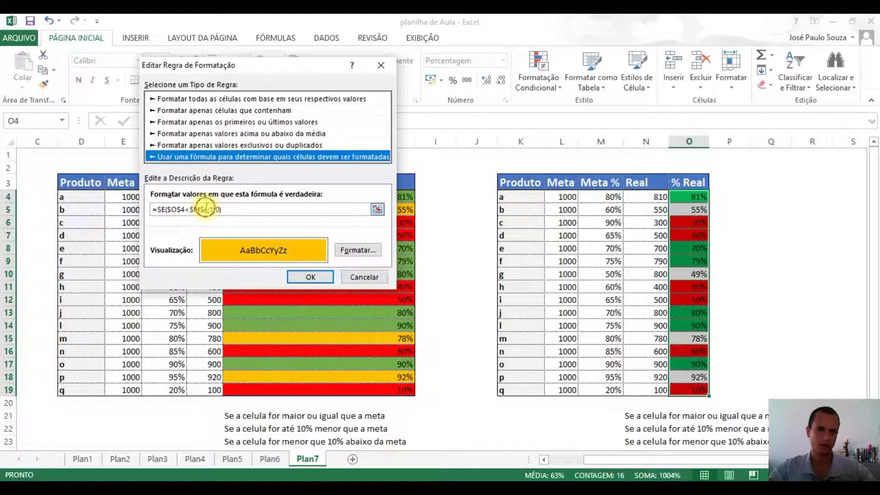
click(204, 209)
key(BackSpace)
click(195, 209)
key(BackSpace)
click(181, 210)
key(BackSpace)
click(169, 210)
key(BackSpace)
click(311, 277)
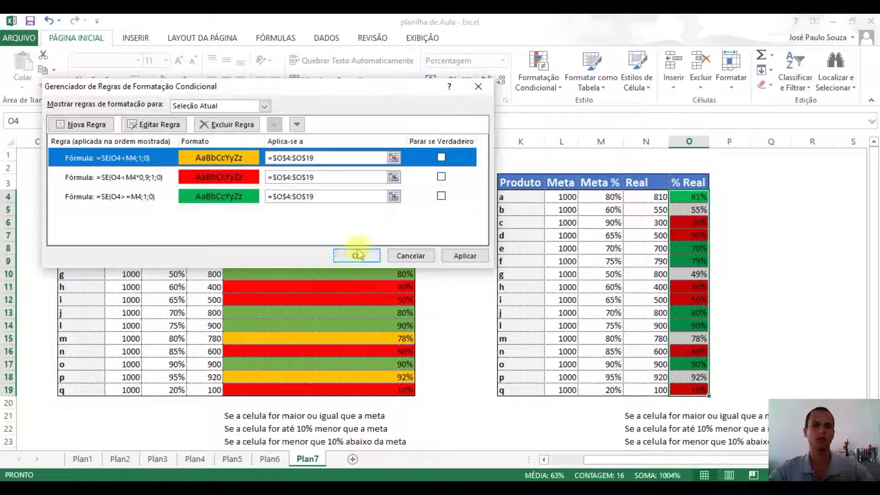
click(367, 257)
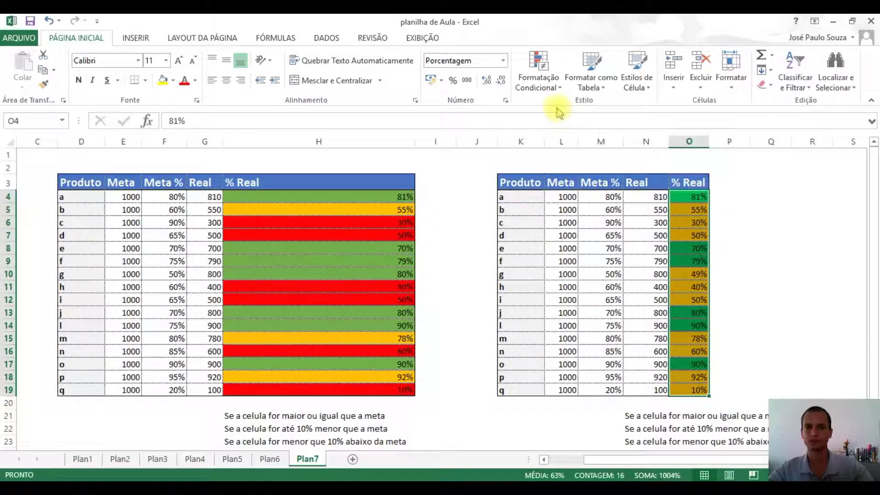
- Reorder the % Real rules so green comes first, red second and yellow last, and apply the new order
click(540, 77)
click(578, 276)
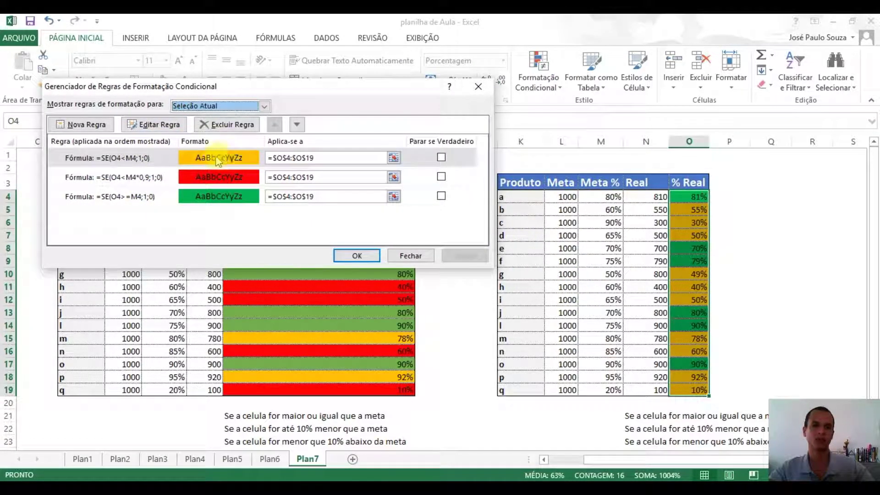
click(137, 158)
click(297, 125)
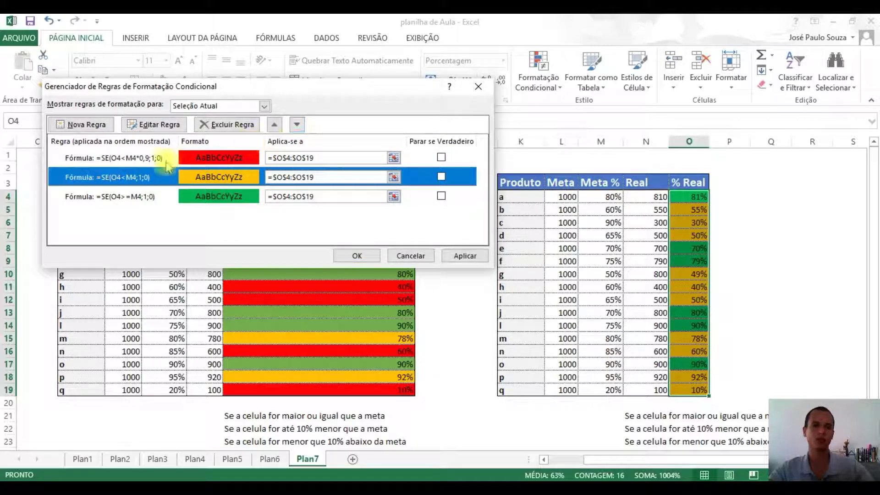
click(127, 197)
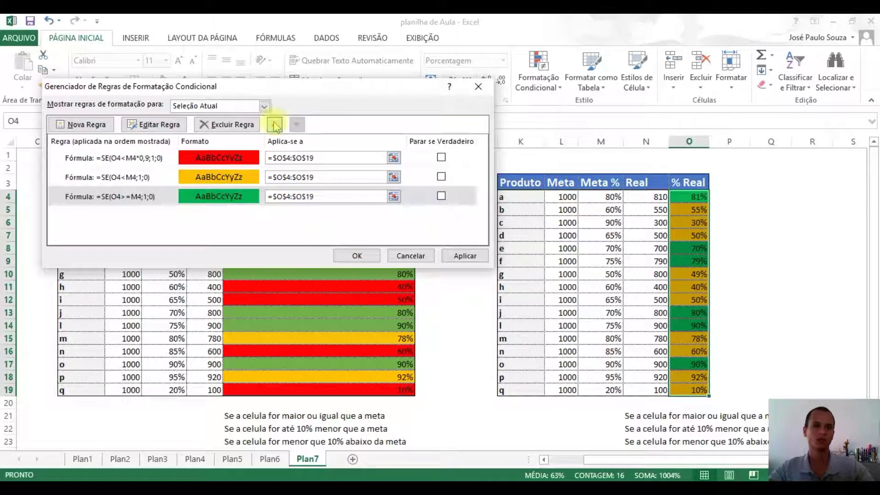
click(275, 125)
click(275, 124)
click(358, 255)
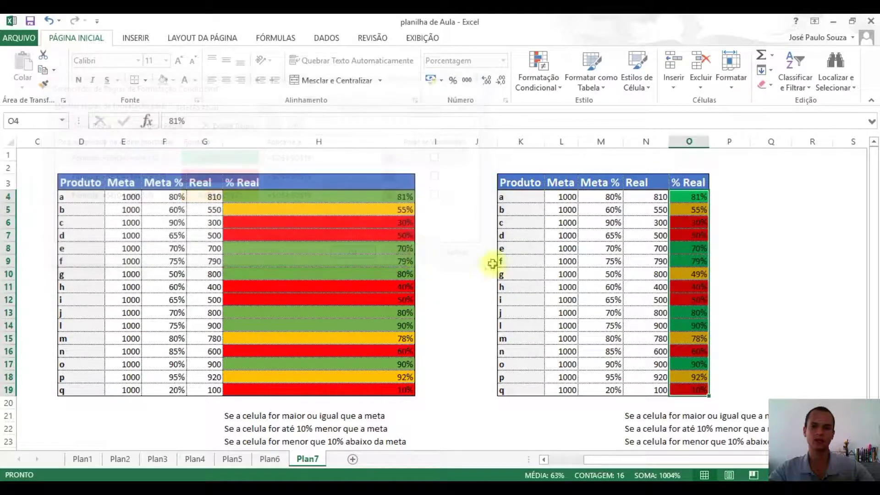
click(770, 272)
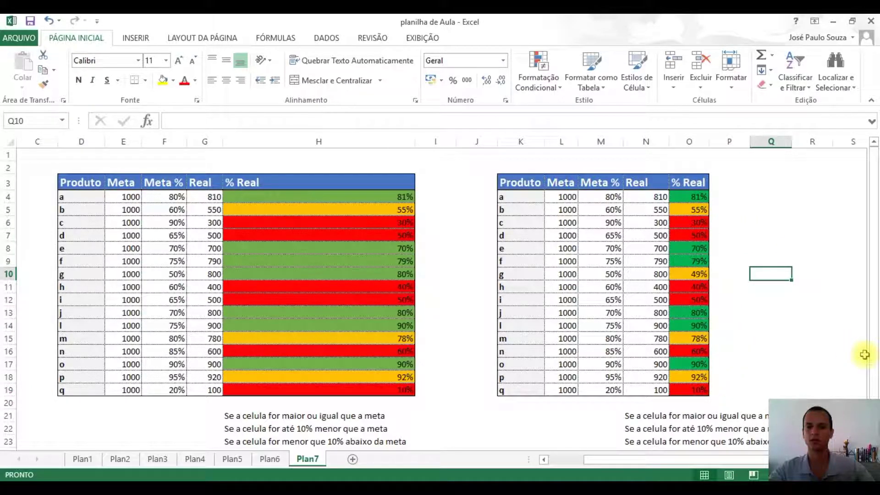
- Move the yellow rule for O4:O19 to the first position in the rule order
drag(690, 192, 693, 390)
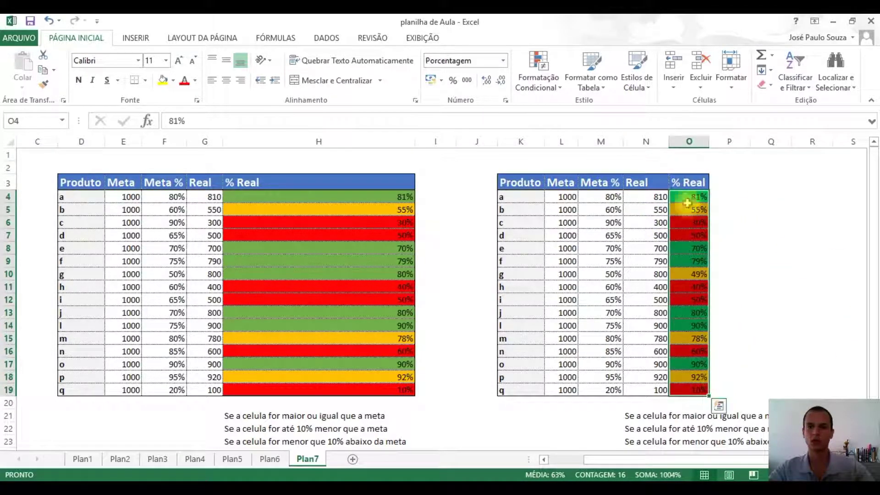
click(535, 91)
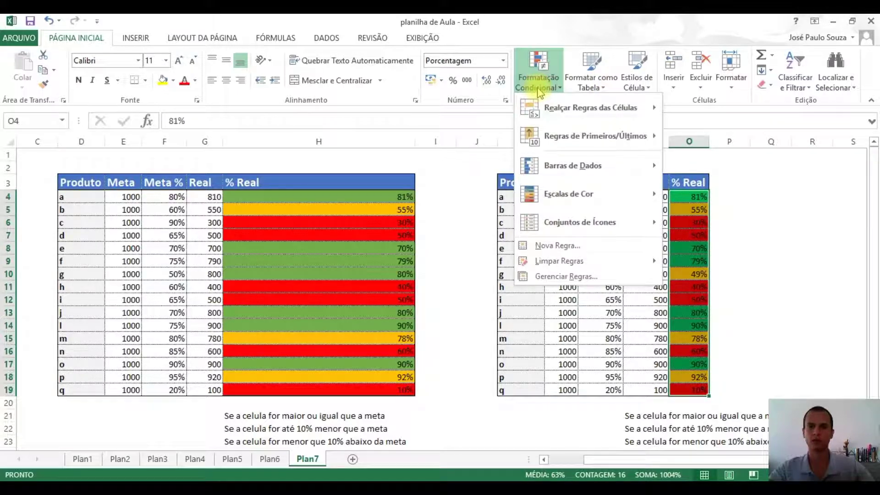
click(557, 276)
click(124, 196)
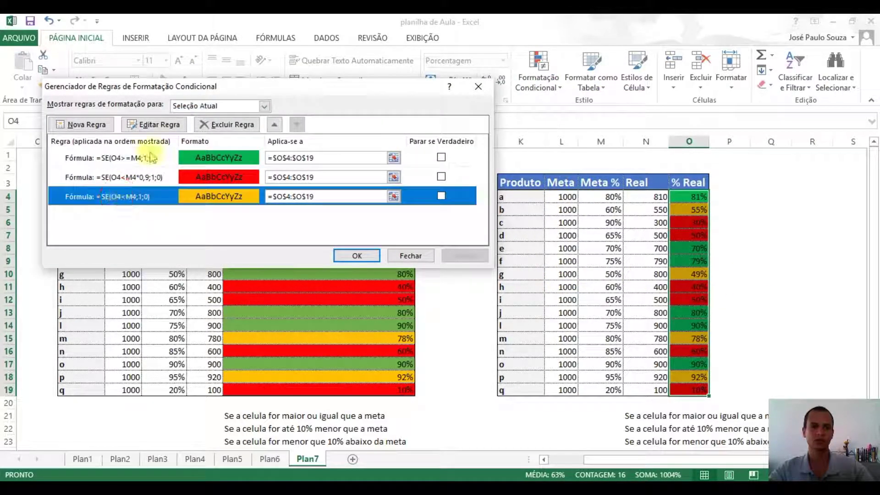
click(274, 124)
click(274, 125)
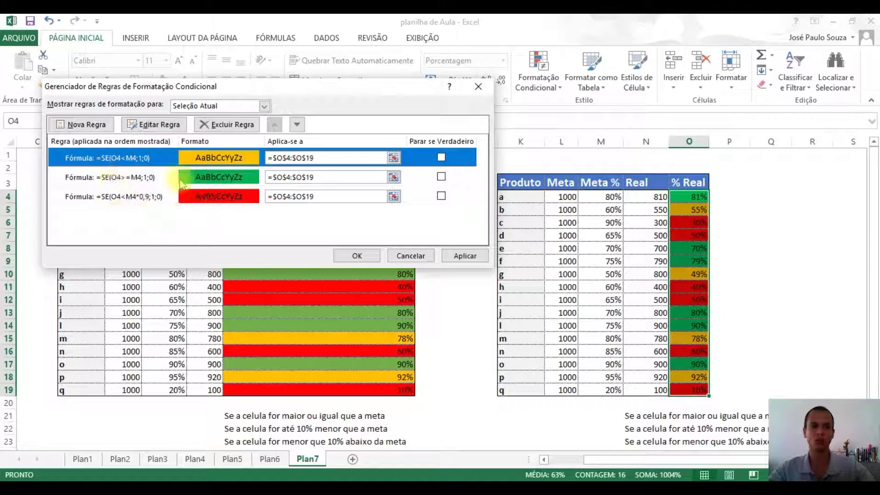
- Change the yellow rule's formula to =SE(E(O4<M4;O4>M4*0,9);1;0) and apply the rules to the % Real column
double_click(135, 158)
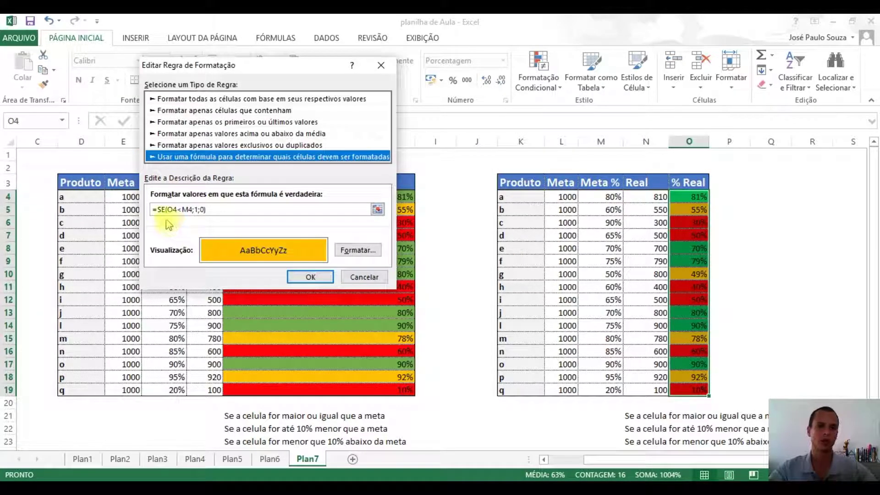
click(168, 209)
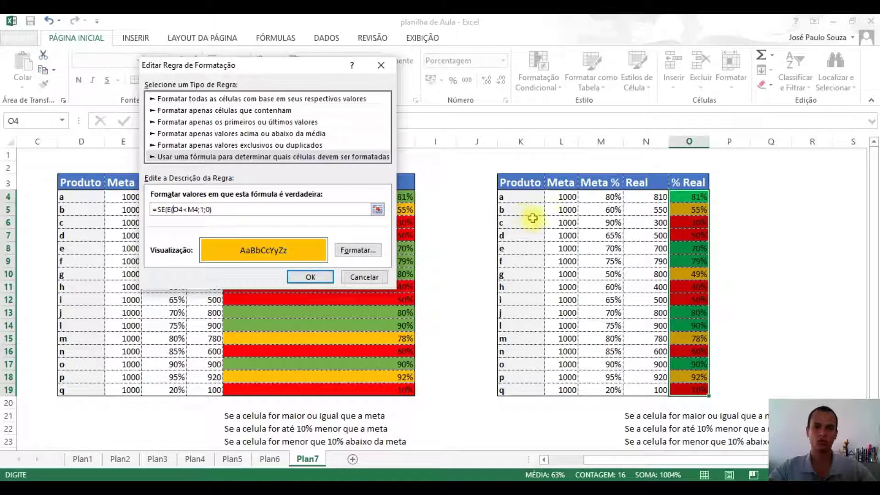
text(()
click(201, 209)
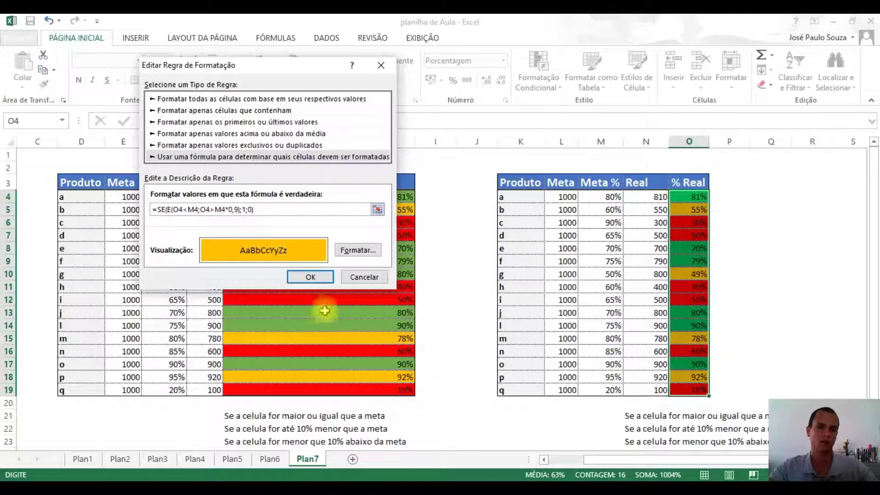
click(311, 277)
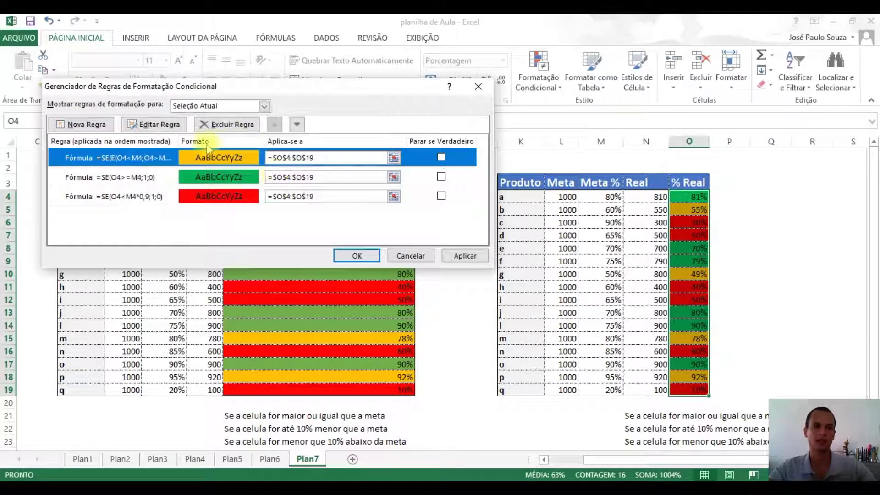
click(358, 256)
click(777, 198)
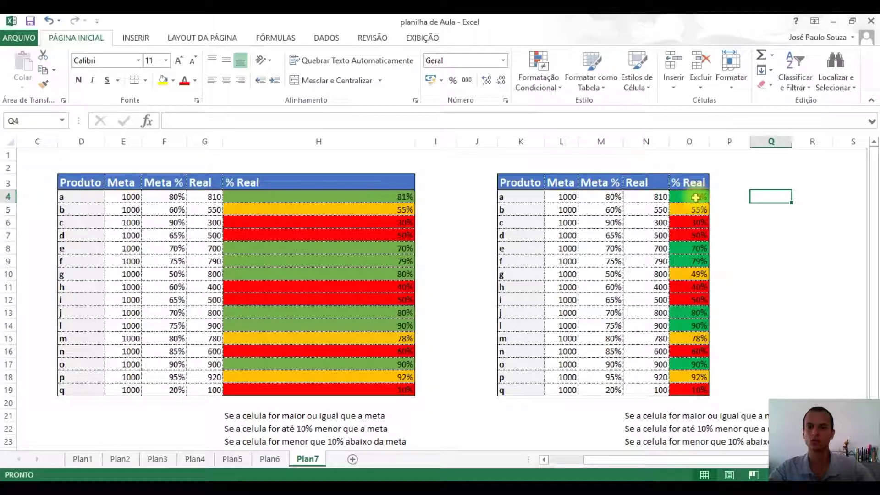
- Reopen the yellow rule for O4:O19 and examine both conditions inside its E function, leaving the formula as it is
drag(693, 197, 690, 390)
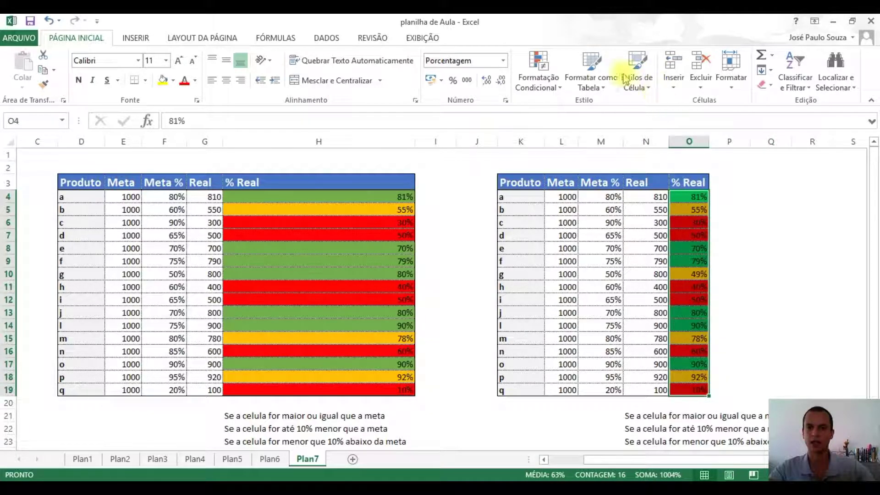
click(544, 87)
click(565, 276)
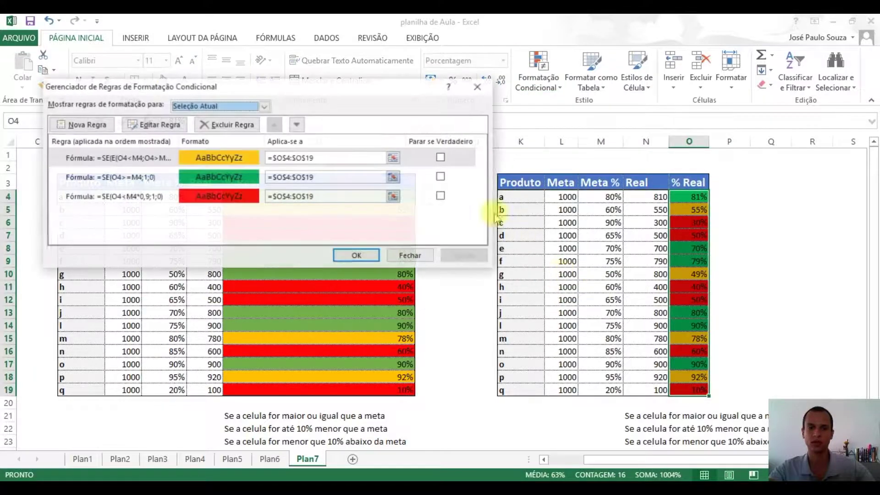
click(123, 158)
double_click(123, 158)
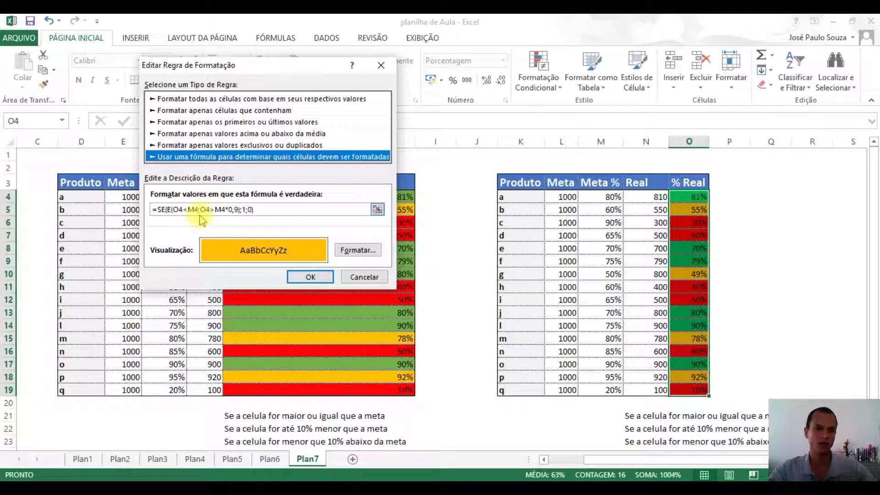
drag(178, 210, 234, 210)
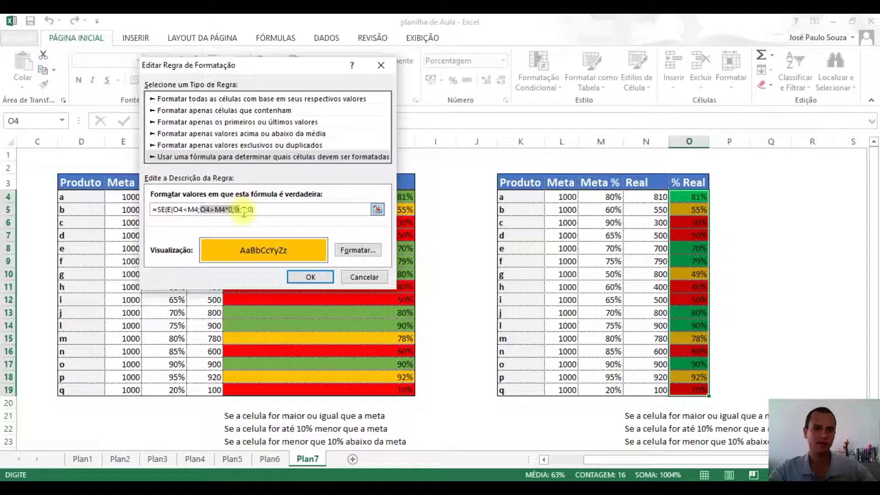
text())
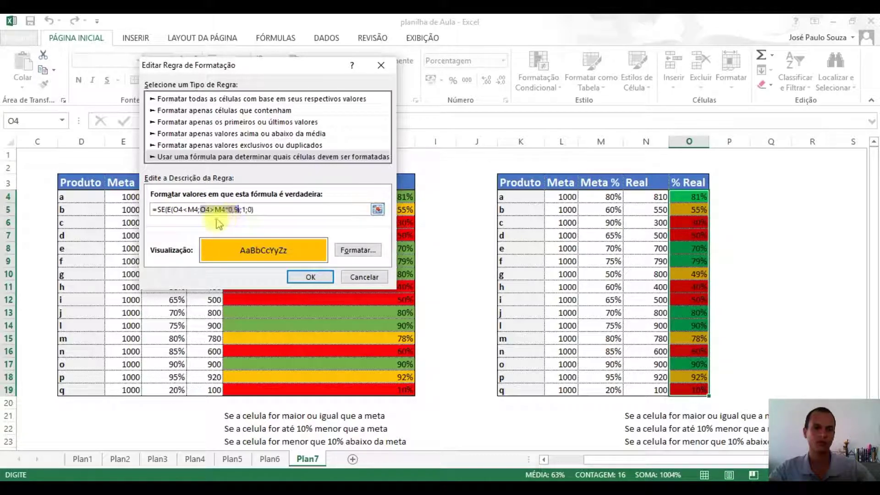
text())
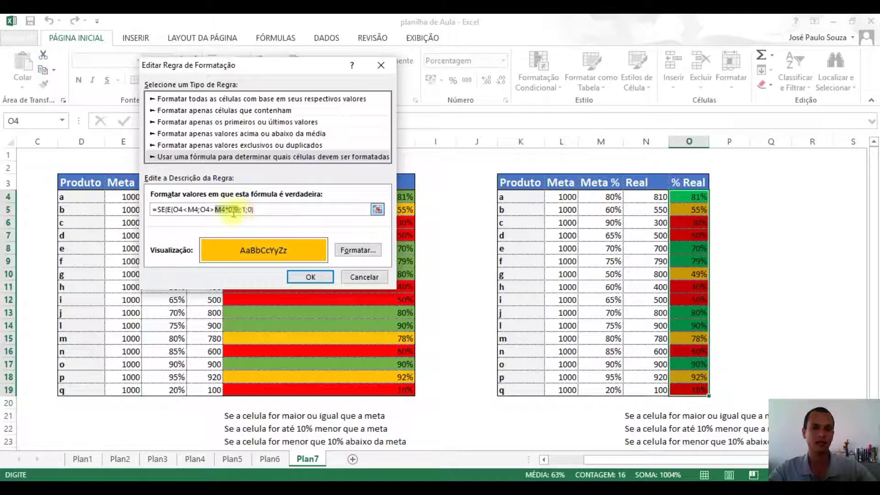
text())
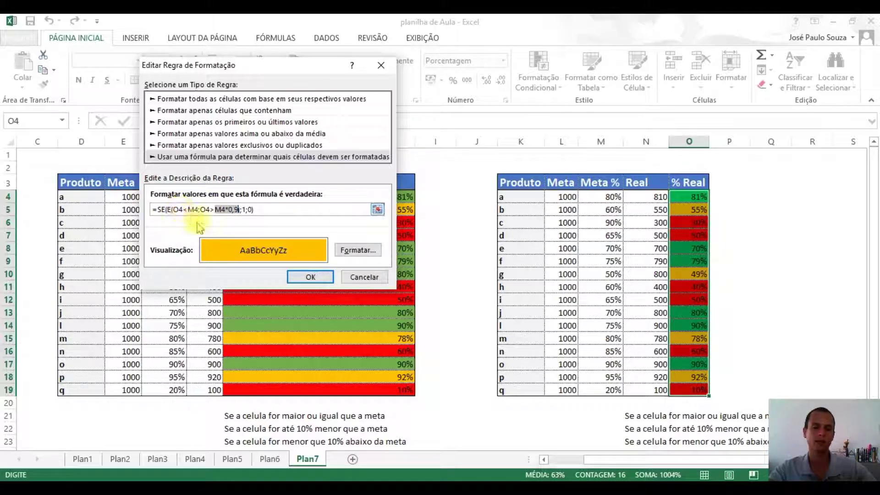
click(312, 277)
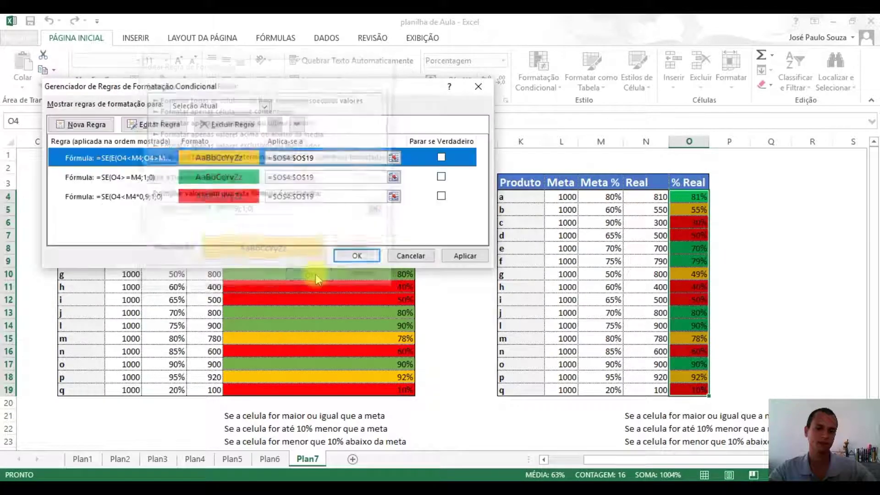
click(360, 255)
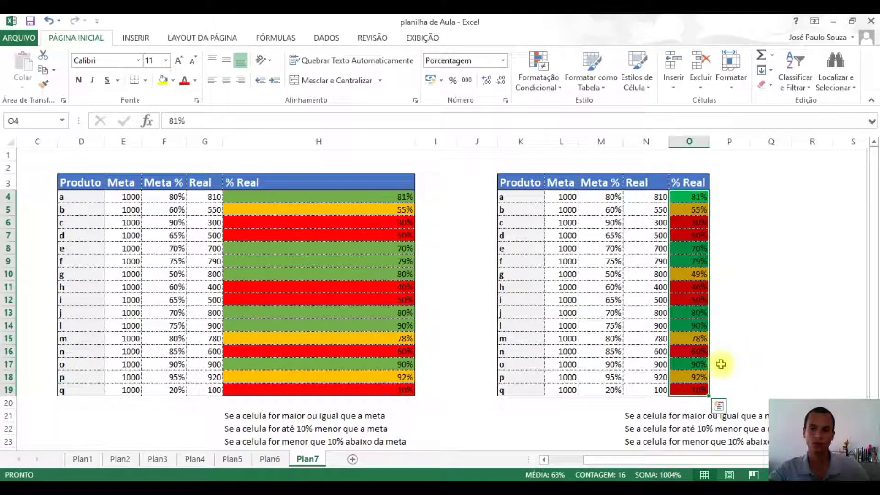
- Return to the cover sheet Plan1
scroll(745, 294, down, 2)
scroll(744, 295, up, 2)
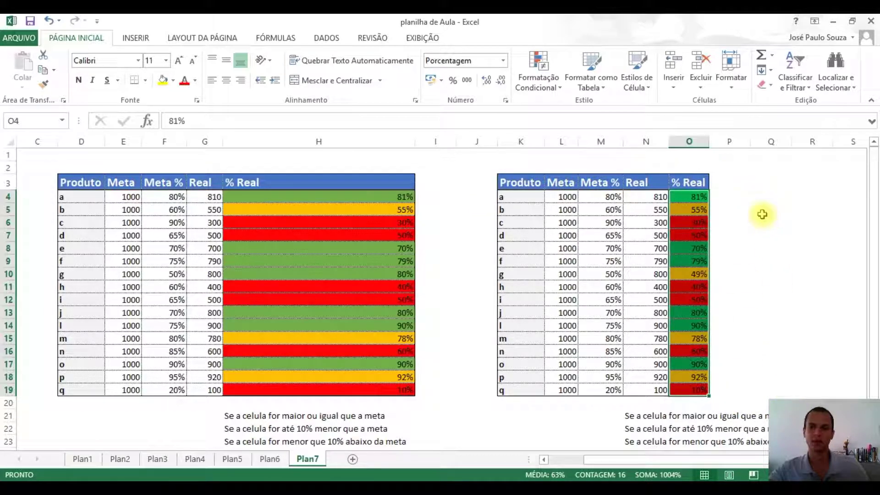
click(80, 456)
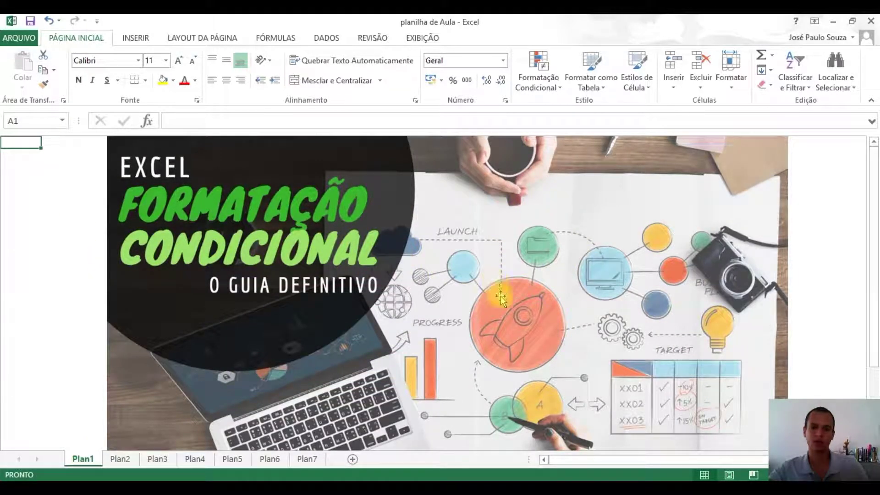